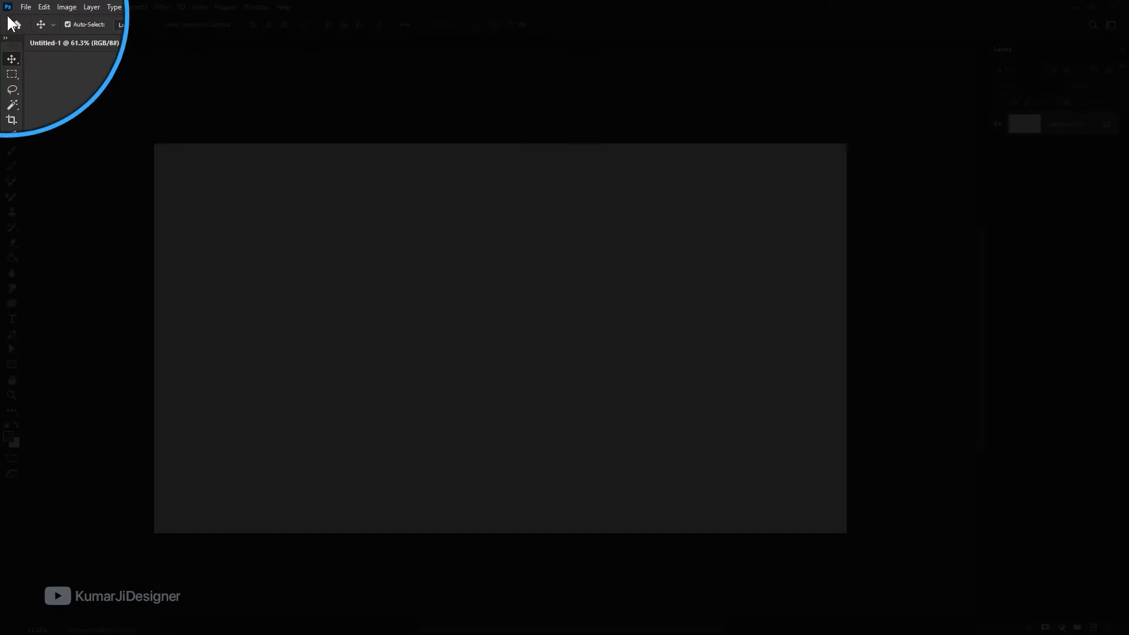
# Show the Properties panel and dock it beside the Layers panel
pyautogui.click(256, 6)
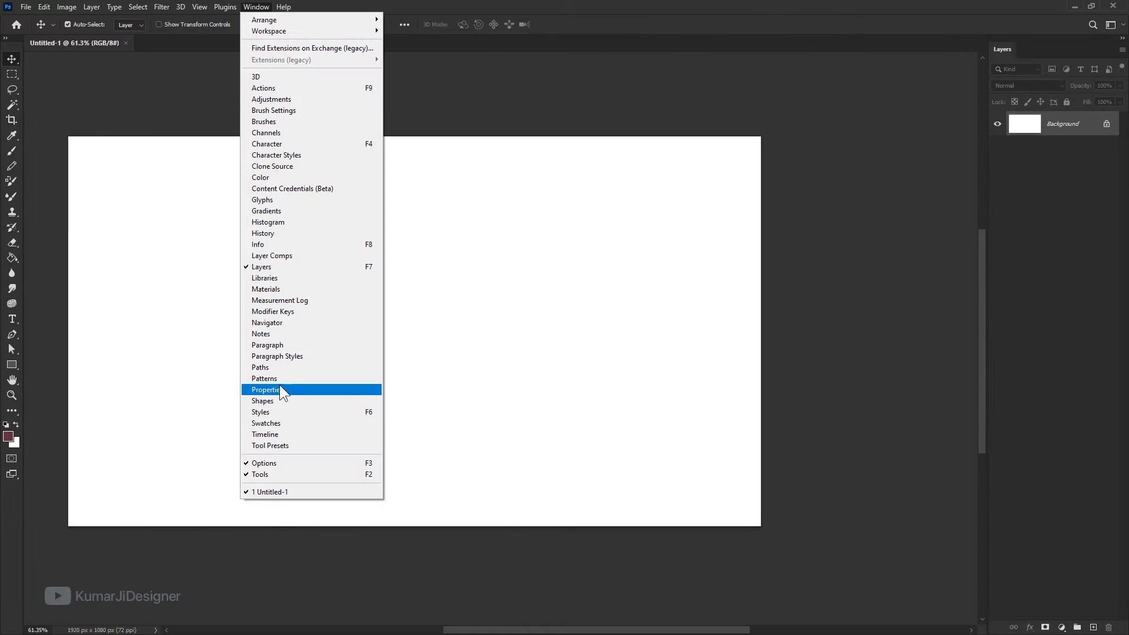
pyautogui.click(280, 386)
pyautogui.moveTo(875, 74); pyautogui.dragTo(897, 79)
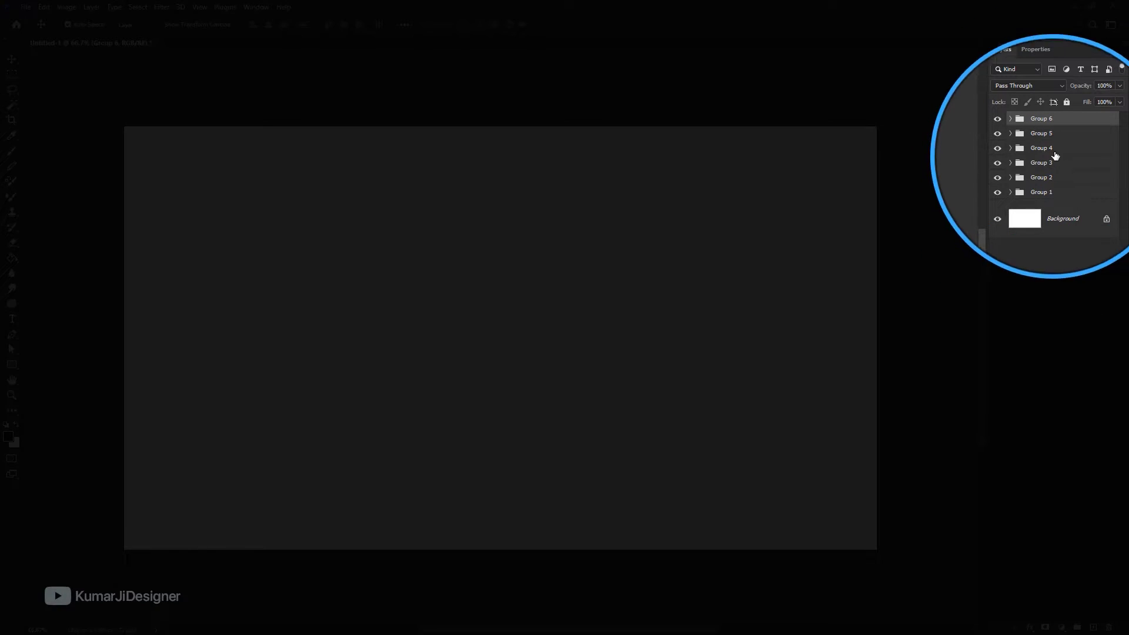
pyautogui.click(1055, 151)
pyautogui.click(1063, 133)
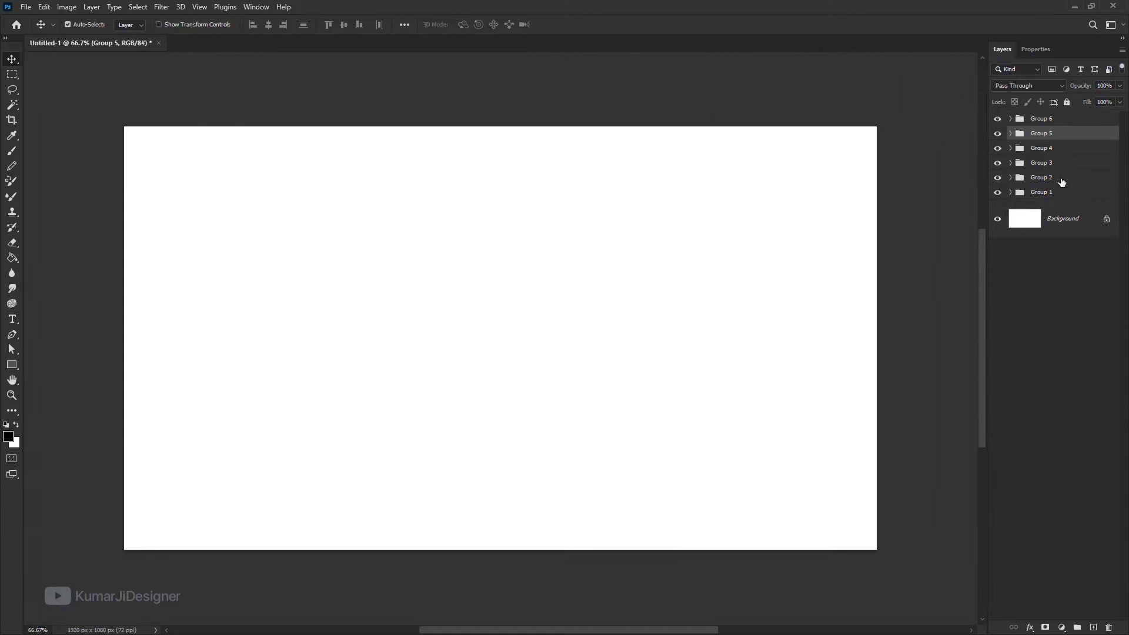
pyautogui.click(1060, 180)
pyautogui.click(1058, 151)
pyautogui.click(1063, 135)
pyautogui.click(1052, 188)
pyautogui.click(1059, 154)
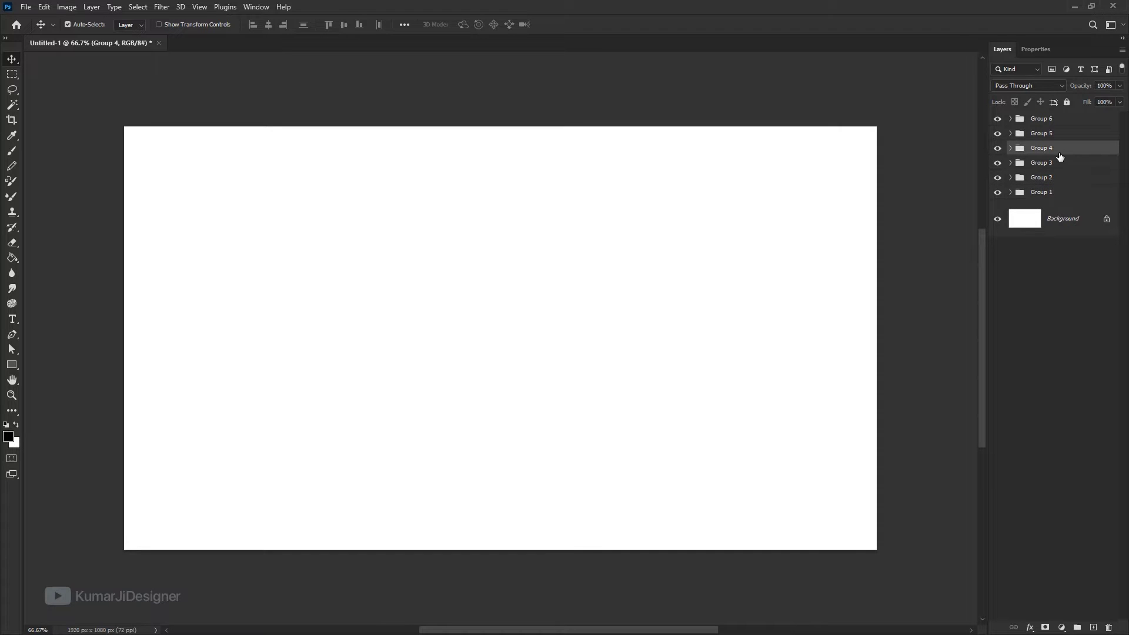
# Create a new layer inside Group 6
pyautogui.click(1055, 121)
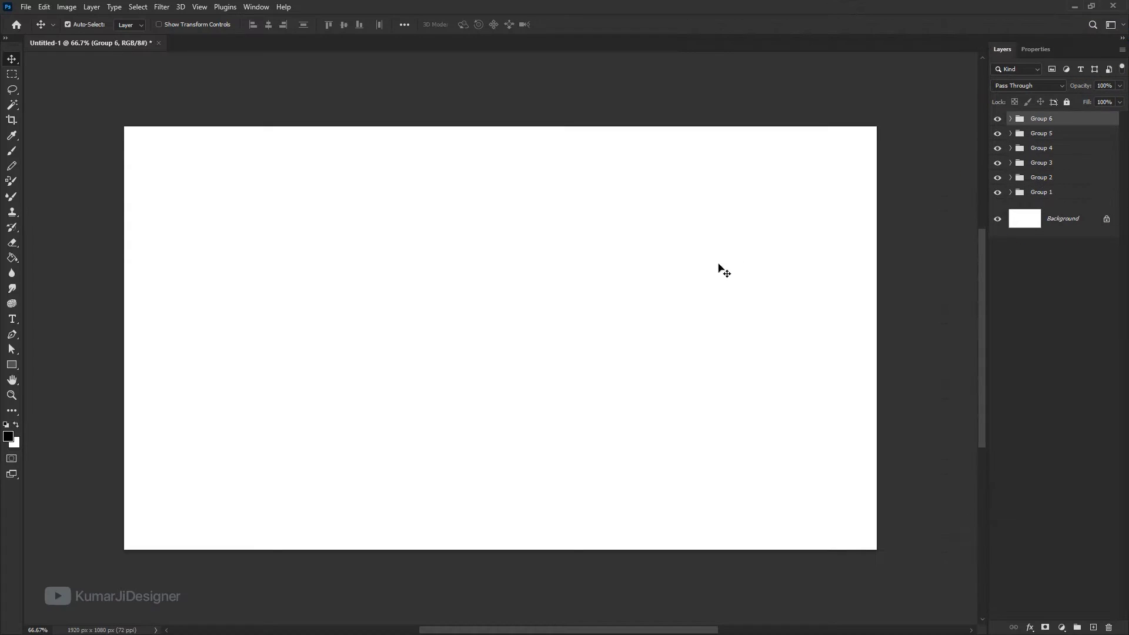
pyautogui.hotkey('ctrl', 'shift', 'alt', 'n')
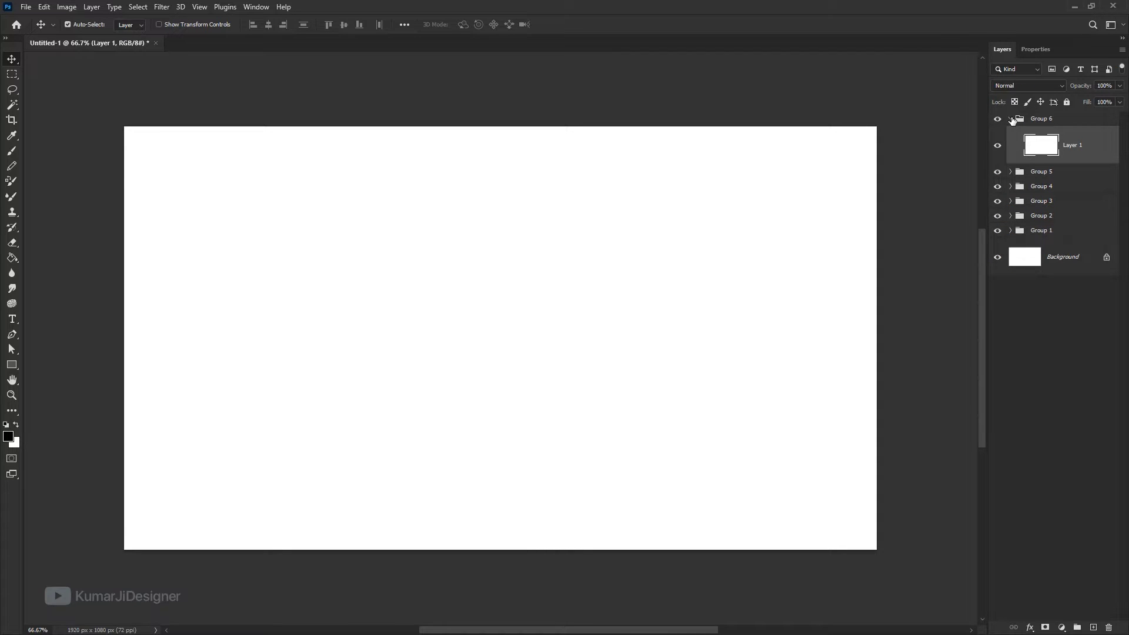
pyautogui.click(1011, 119)
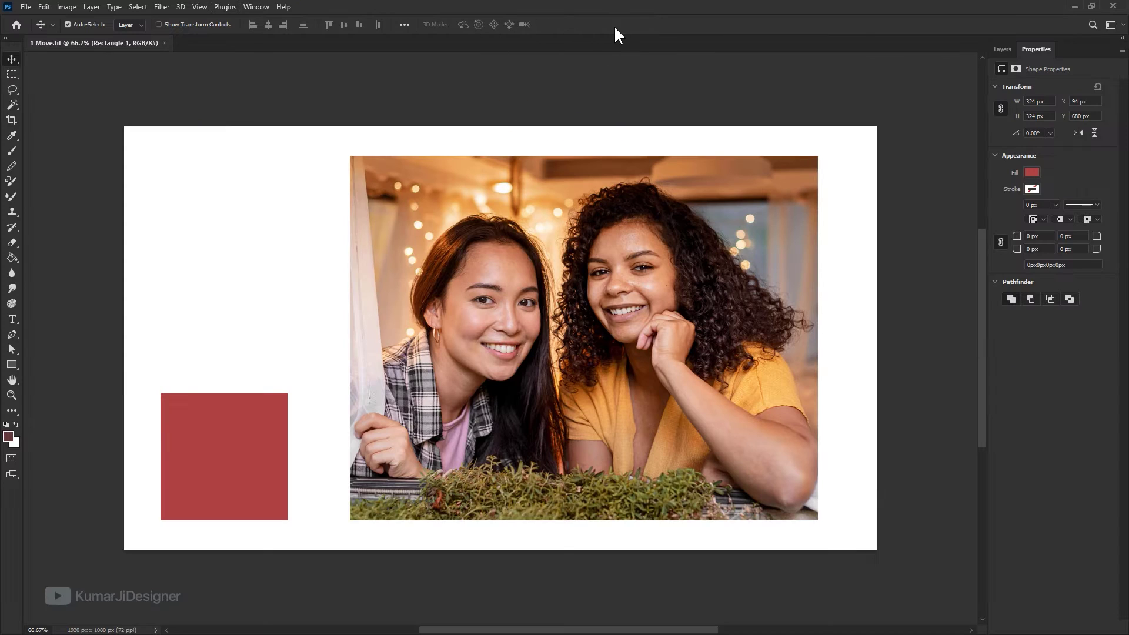
# Box-select the photo and the red square in turn with Auto-Select on, ending with the red square selected
pyautogui.click(185, 180)
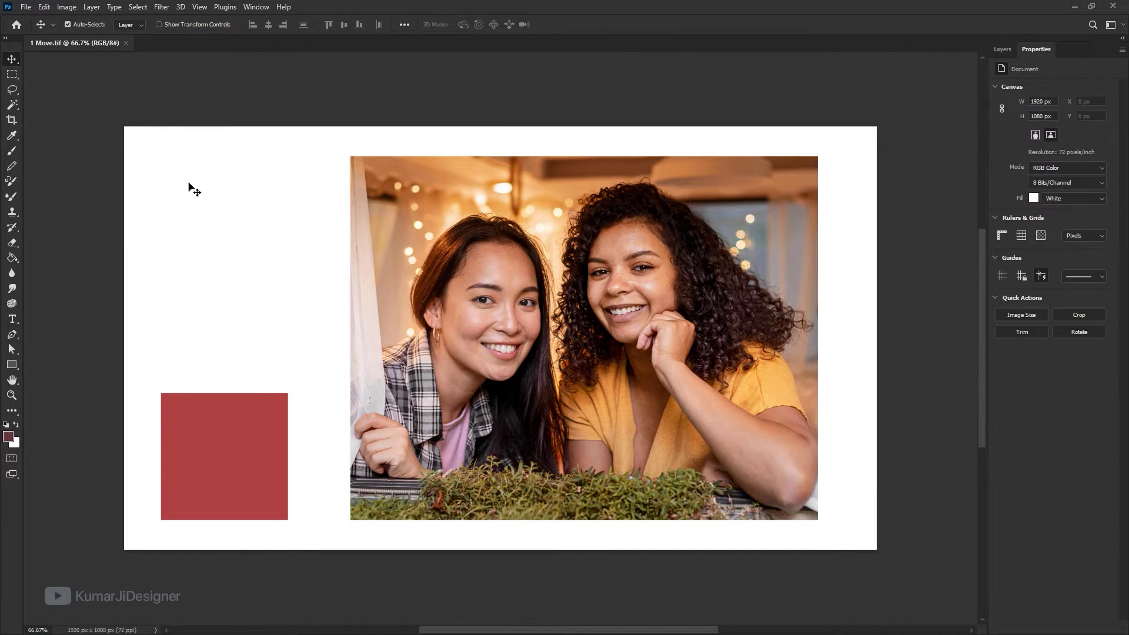
pyautogui.moveTo(282, 167); pyautogui.dragTo(485, 250)
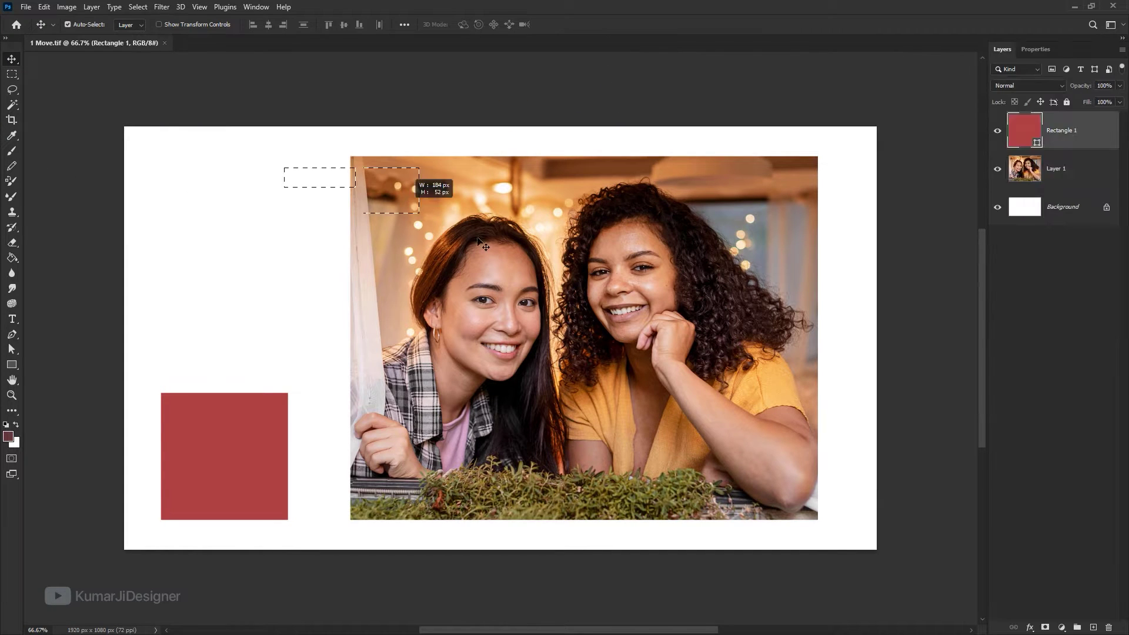
pyautogui.moveTo(244, 242); pyautogui.dragTo(201, 420)
pyautogui.moveTo(243, 175); pyautogui.dragTo(423, 253)
pyautogui.moveTo(264, 259); pyautogui.dragTo(159, 513)
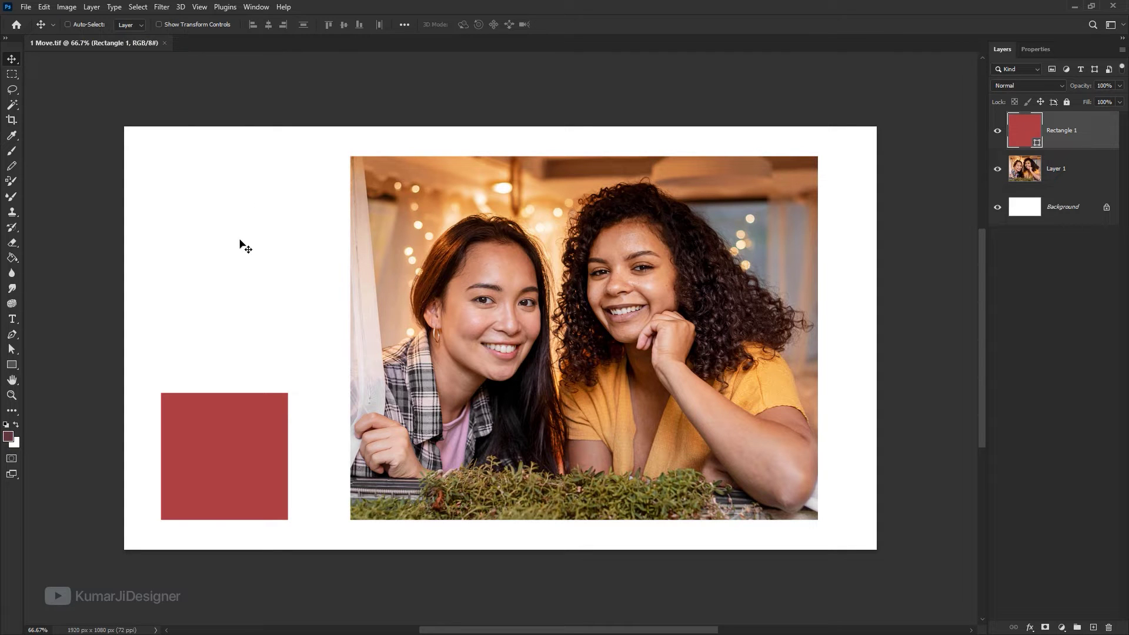
# With Auto-Select off, move the red square slightly up and right, and select the photo's layer and shift it slightly down and left
pyautogui.moveTo(233, 535); pyautogui.dragTo(246, 387)
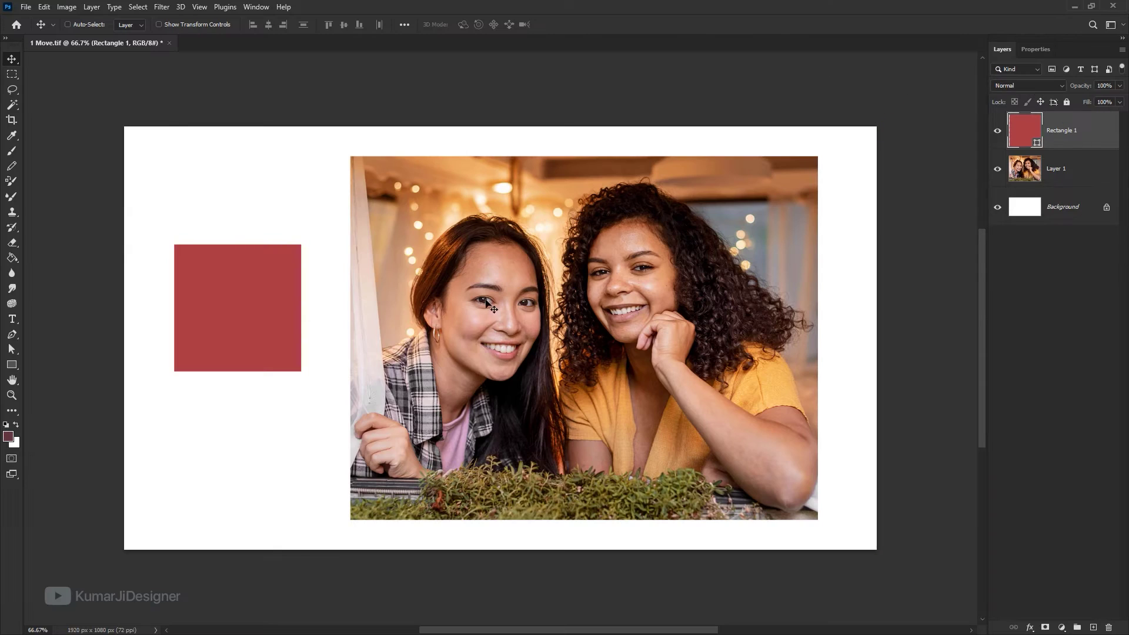
pyautogui.moveTo(419, 288); pyautogui.dragTo(429, 366)
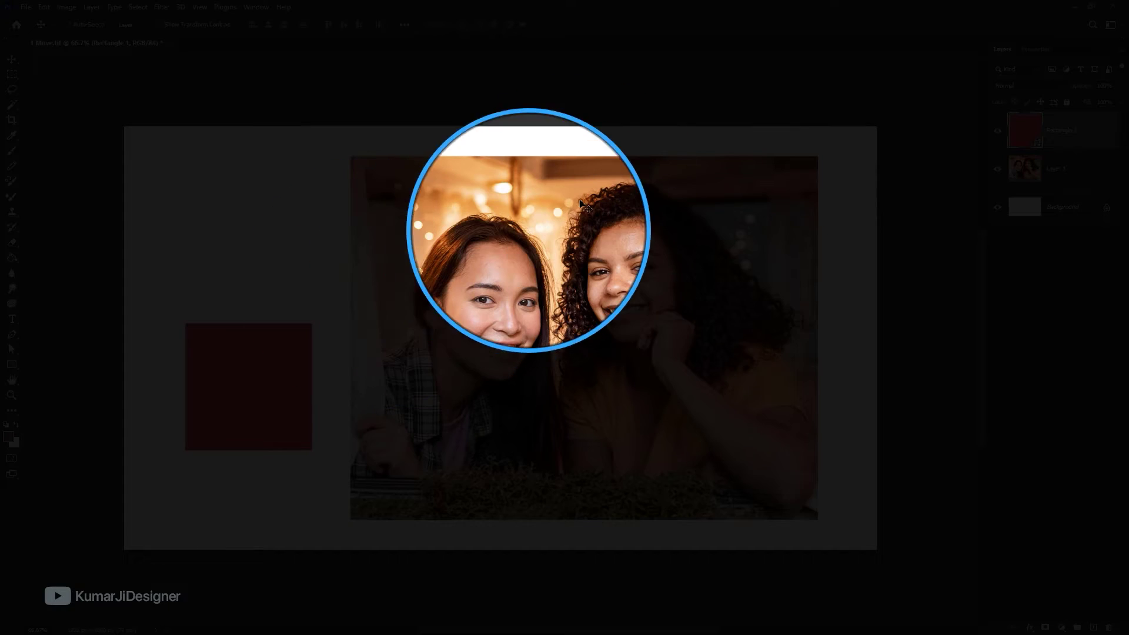
pyautogui.rightClick(588, 203)
pyautogui.click(605, 206)
pyautogui.moveTo(528, 271)
pyautogui.mouseDown()
pyautogui.moveTo(538, 248)
pyautogui.moveTo(518, 287)
pyautogui.mouseUp()
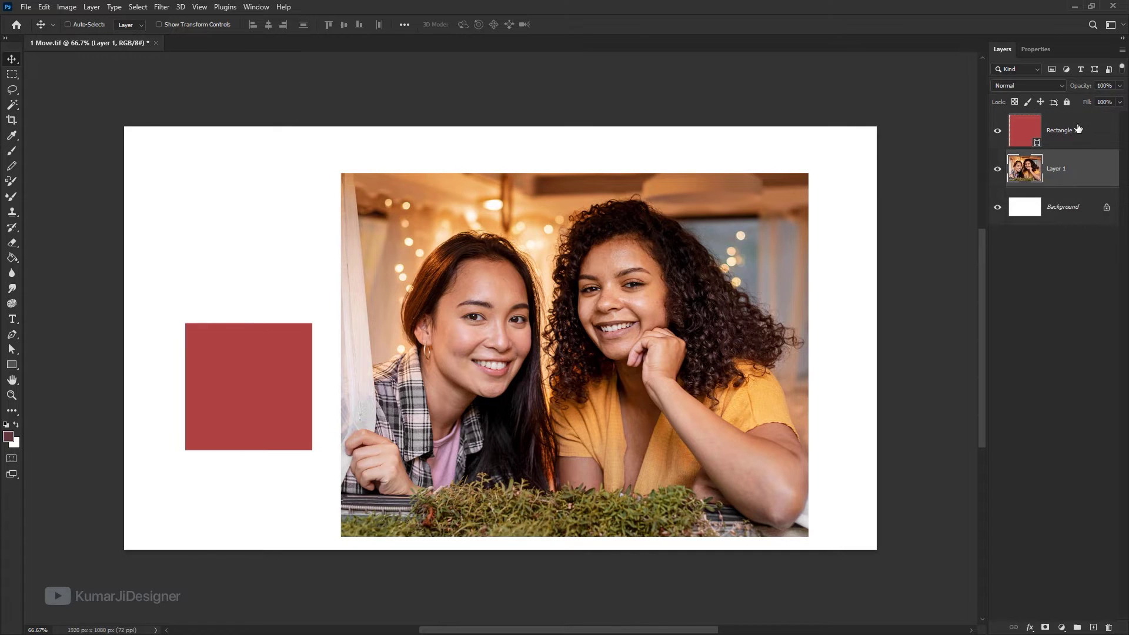
# Enable Auto-Select and move the red square toward the canvas's lower-left corner
pyautogui.click(84, 23)
pyautogui.moveTo(210, 206); pyautogui.dragTo(209, 452)
pyautogui.moveTo(247, 374); pyautogui.dragTo(222, 432)
# Select the red square and the photo together and align their top edges, bottom edges and finally vertical centers
pyautogui.moveTo(238, 228); pyautogui.dragTo(379, 327)
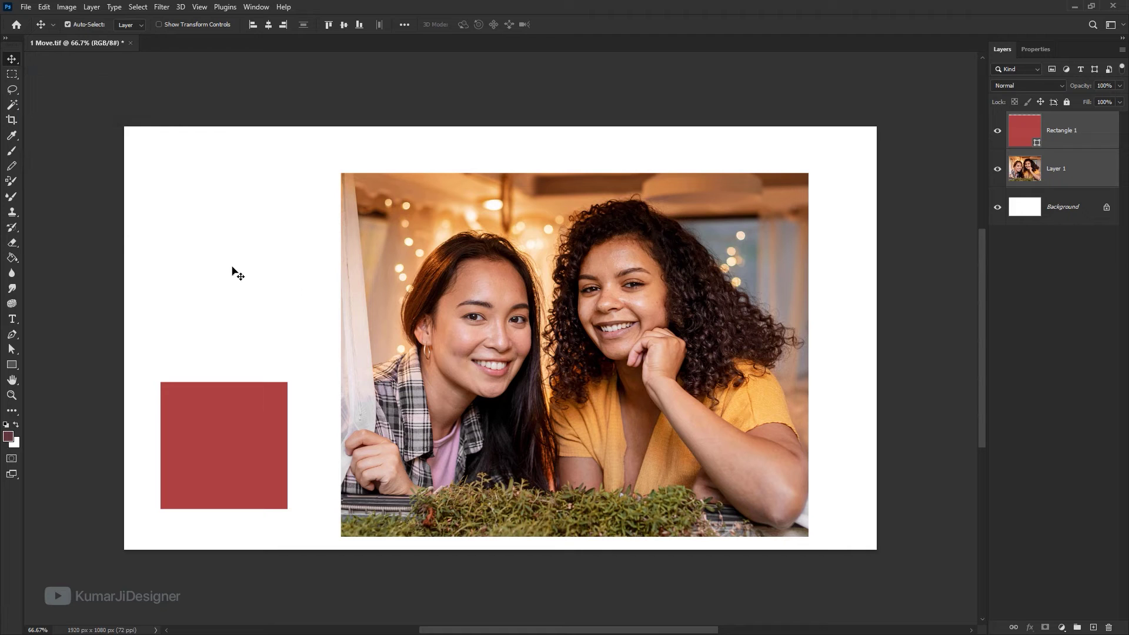
pyautogui.moveTo(228, 270); pyautogui.dragTo(458, 428)
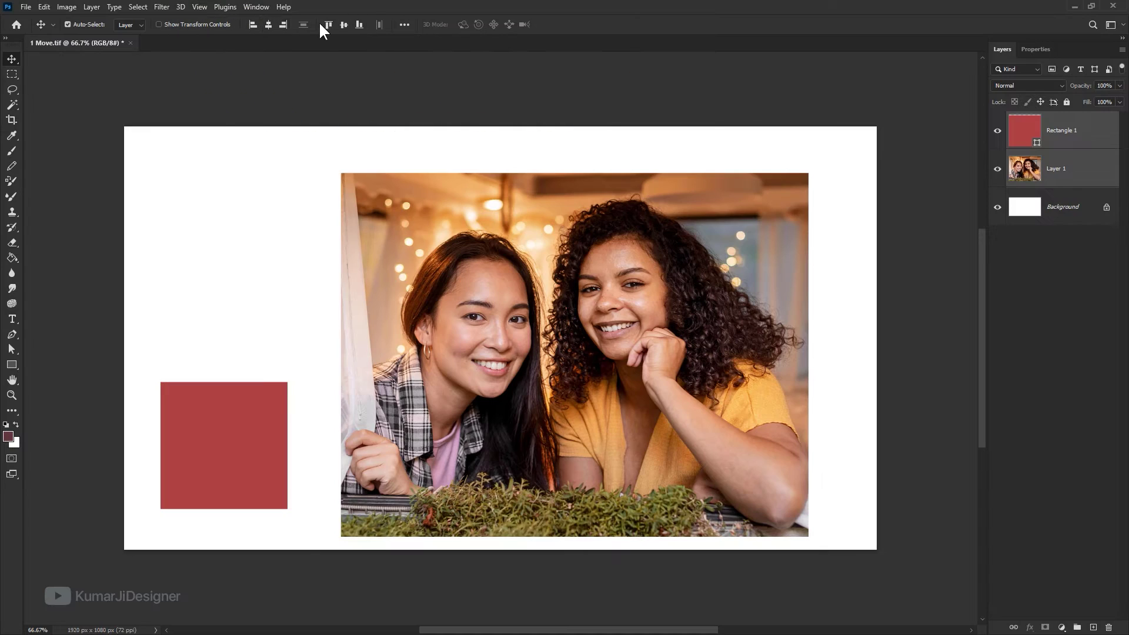
pyautogui.click(329, 24)
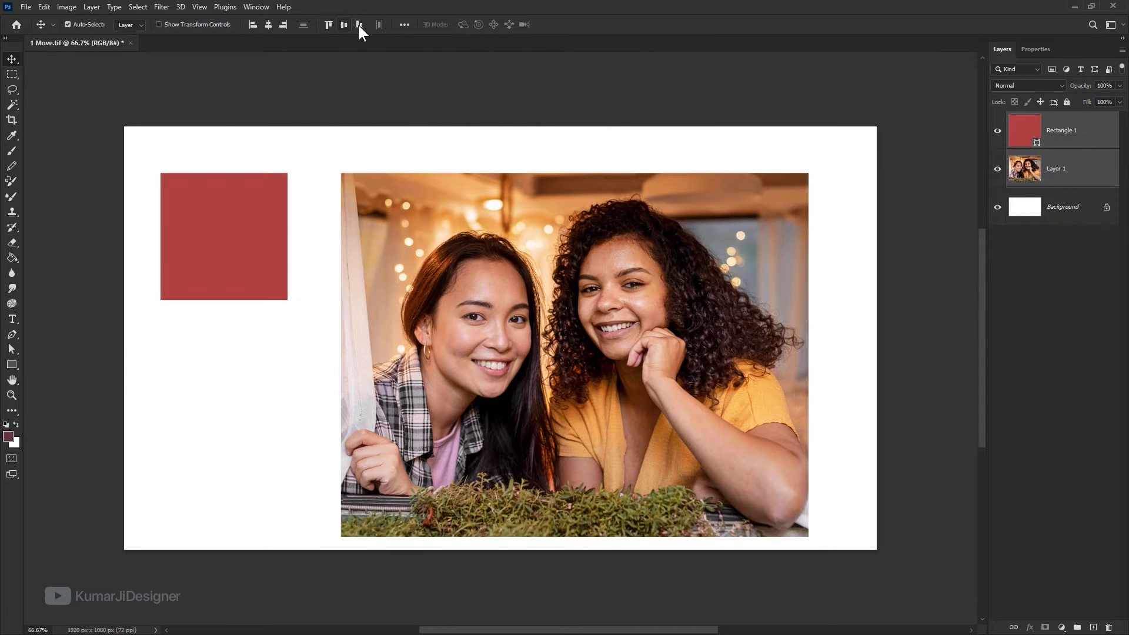
pyautogui.click(358, 25)
pyautogui.click(344, 25)
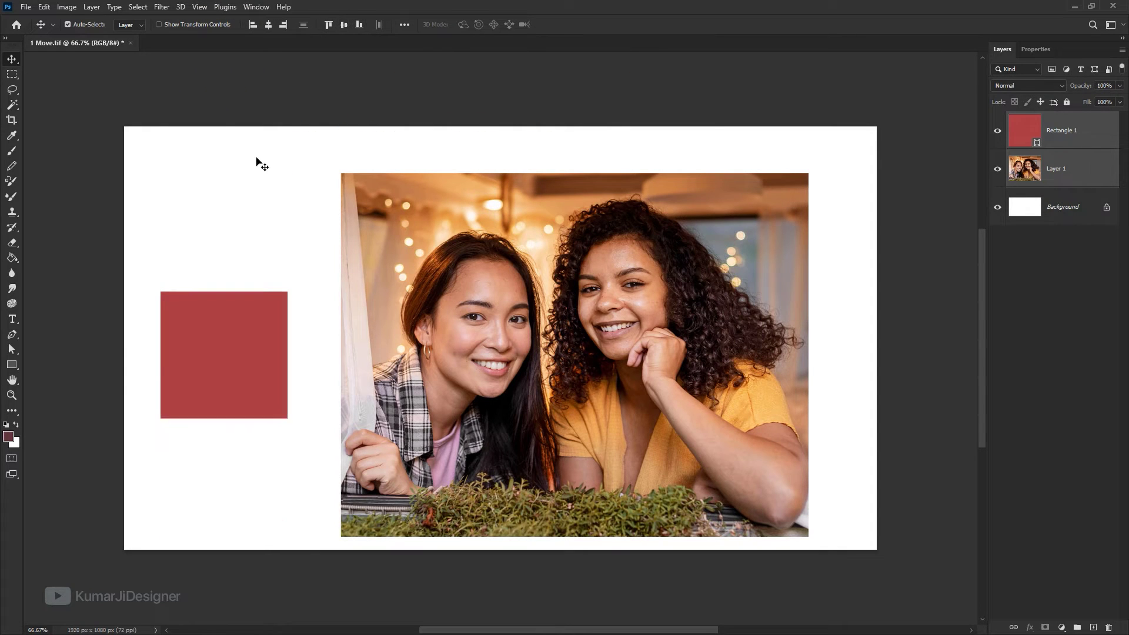
# Toggle the transform controls on and off for the red square
pyautogui.moveTo(175, 193); pyautogui.dragTo(599, 405)
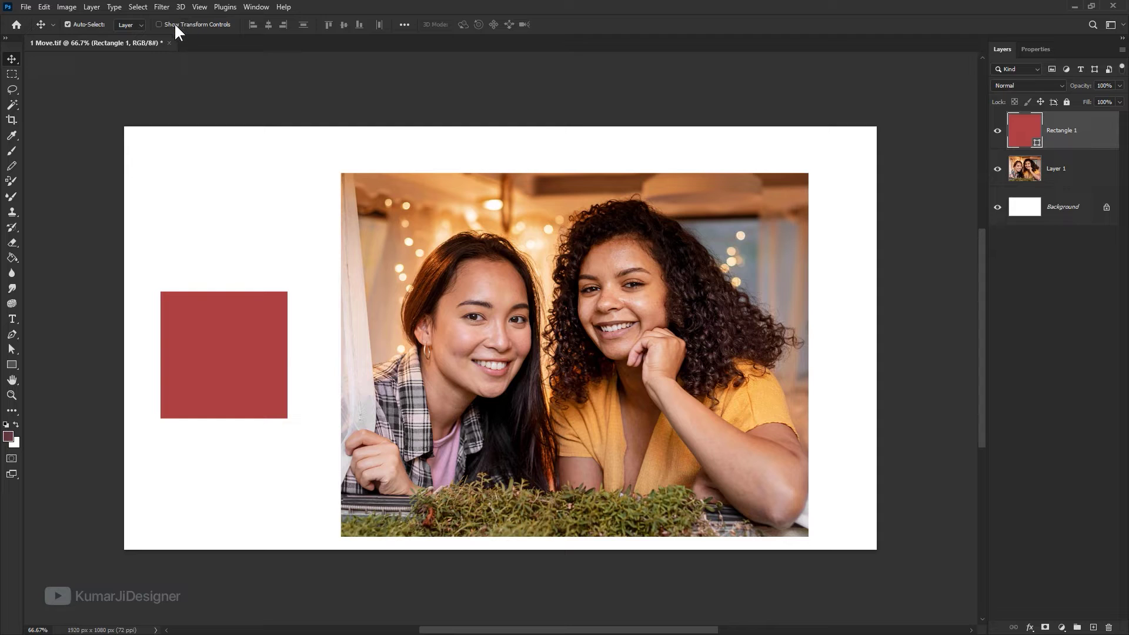
pyautogui.click(159, 25)
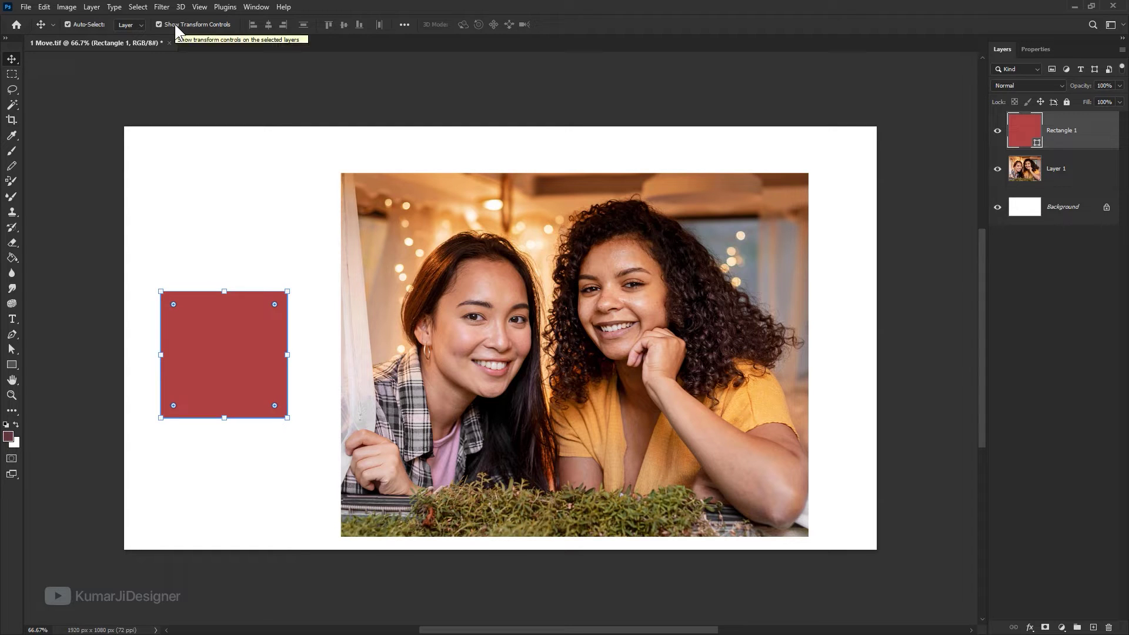
pyautogui.click(175, 24)
pyautogui.click(175, 25)
pyautogui.click(175, 25)
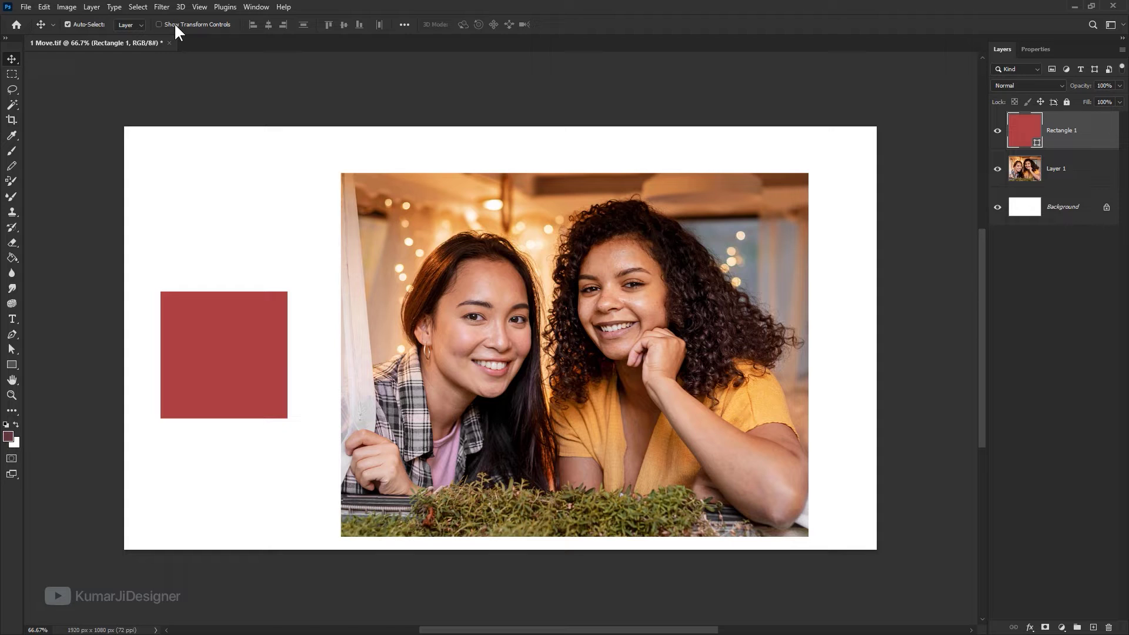
# Select the photo and red square layers together, clear that selection, and select only the photo
pyautogui.hotkey('ctrl', 'alt', 'a')
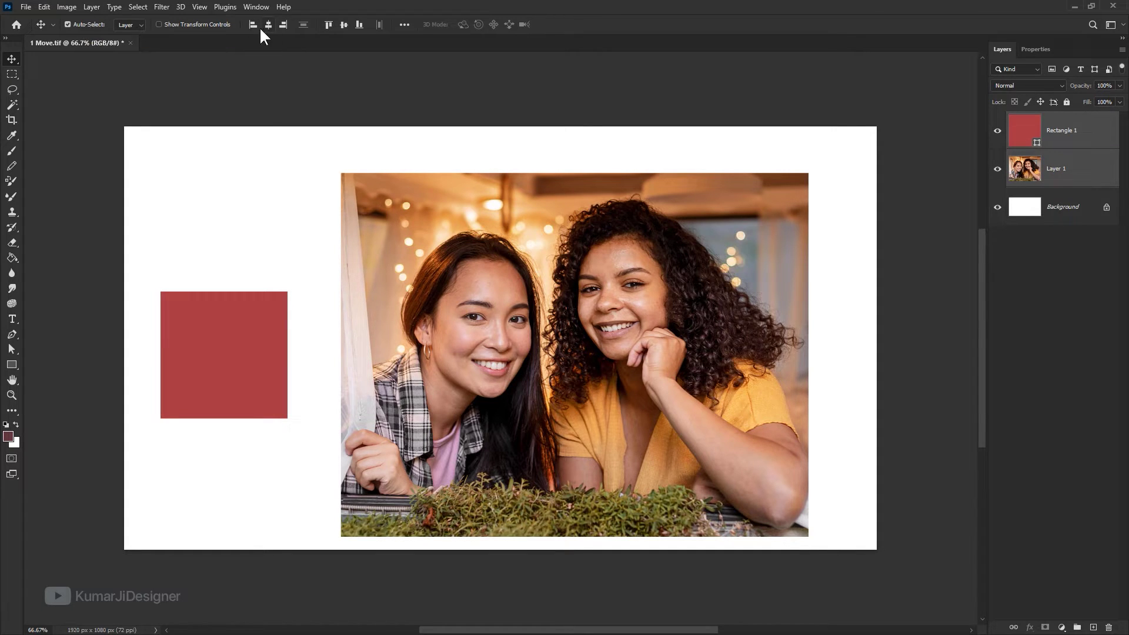
pyautogui.moveTo(163, 196); pyautogui.dragTo(503, 390)
pyautogui.click(252, 187)
pyautogui.click(470, 247)
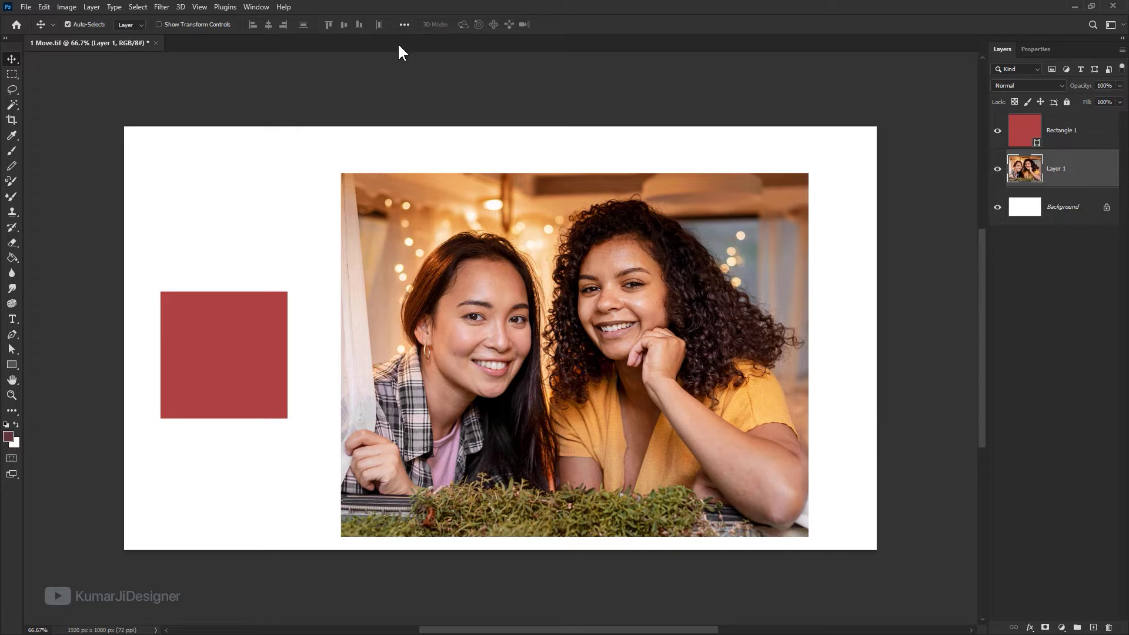
# Set the alignment reference for the photo to Canvas instead of Selection
pyautogui.click(403, 24)
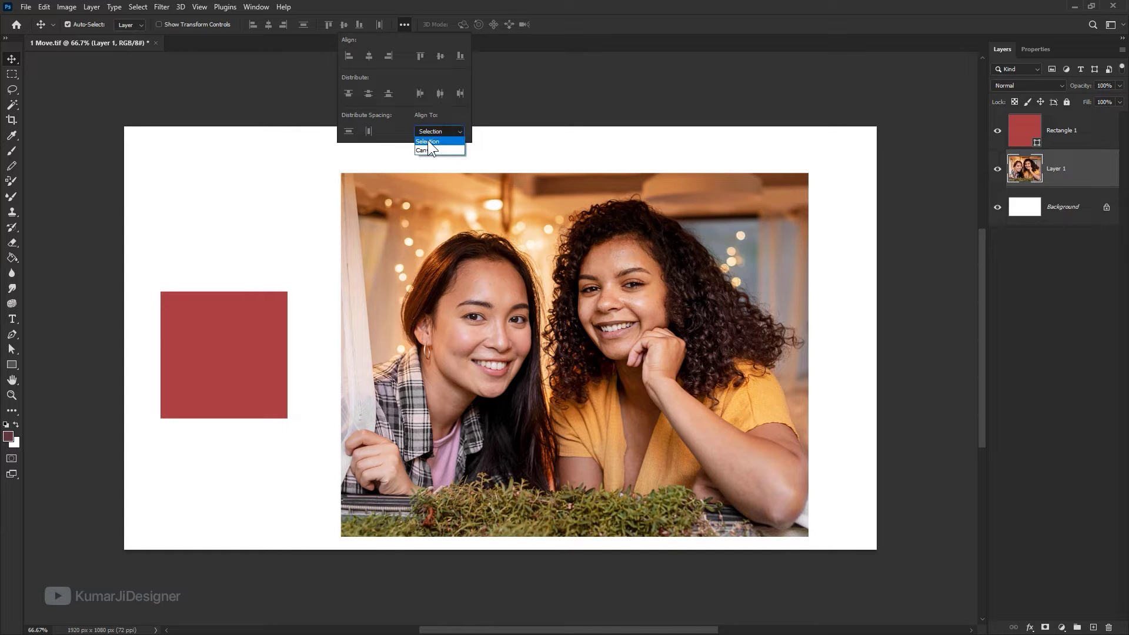
pyautogui.moveTo(625, 127); pyautogui.dragTo(497, 327)
pyautogui.moveTo(385, 137); pyautogui.dragTo(547, 373)
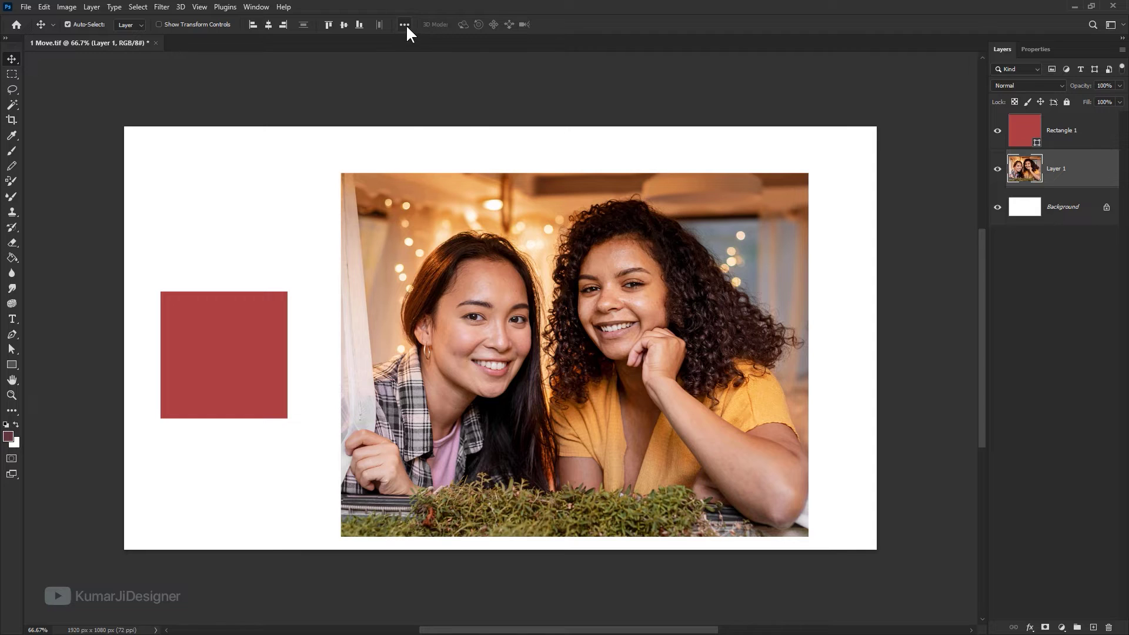
pyautogui.click(405, 24)
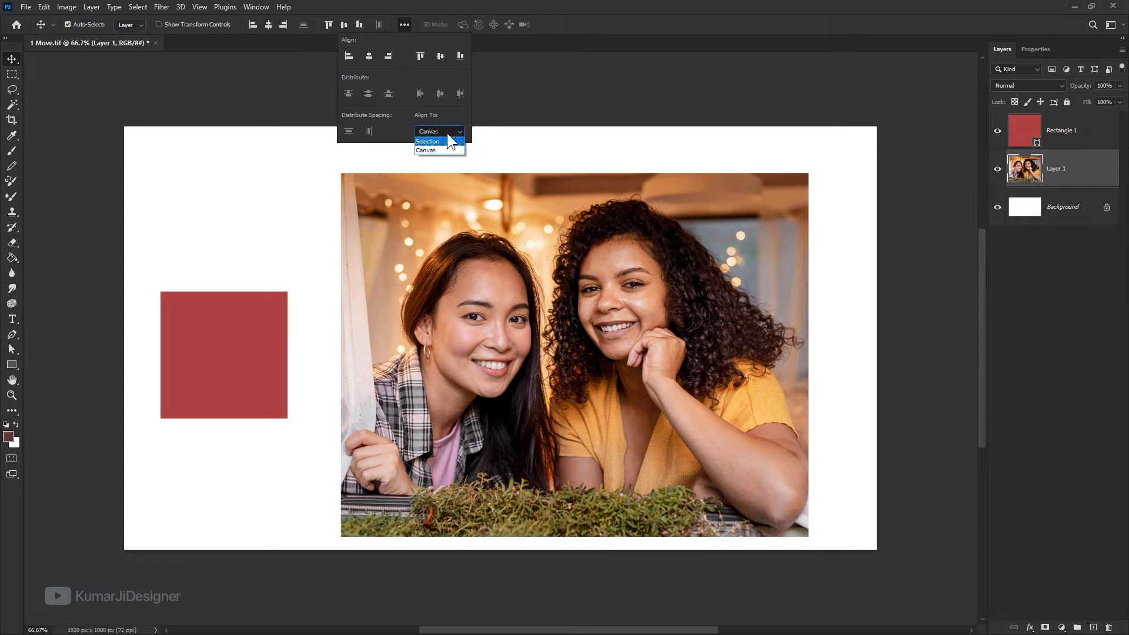
pyautogui.click(441, 152)
pyautogui.click(729, 173)
pyautogui.moveTo(625, 125); pyautogui.dragTo(520, 269)
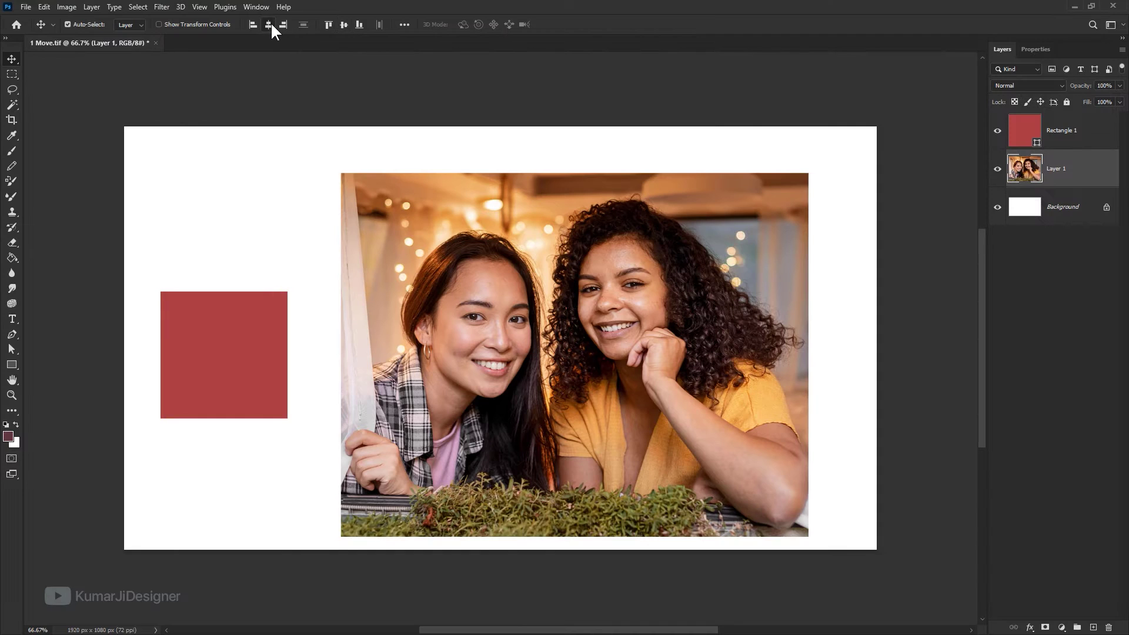
# Center the photo horizontally and vertically on the canvas, and move it toward the canvas's right side
pyautogui.click(269, 25)
pyautogui.click(344, 25)
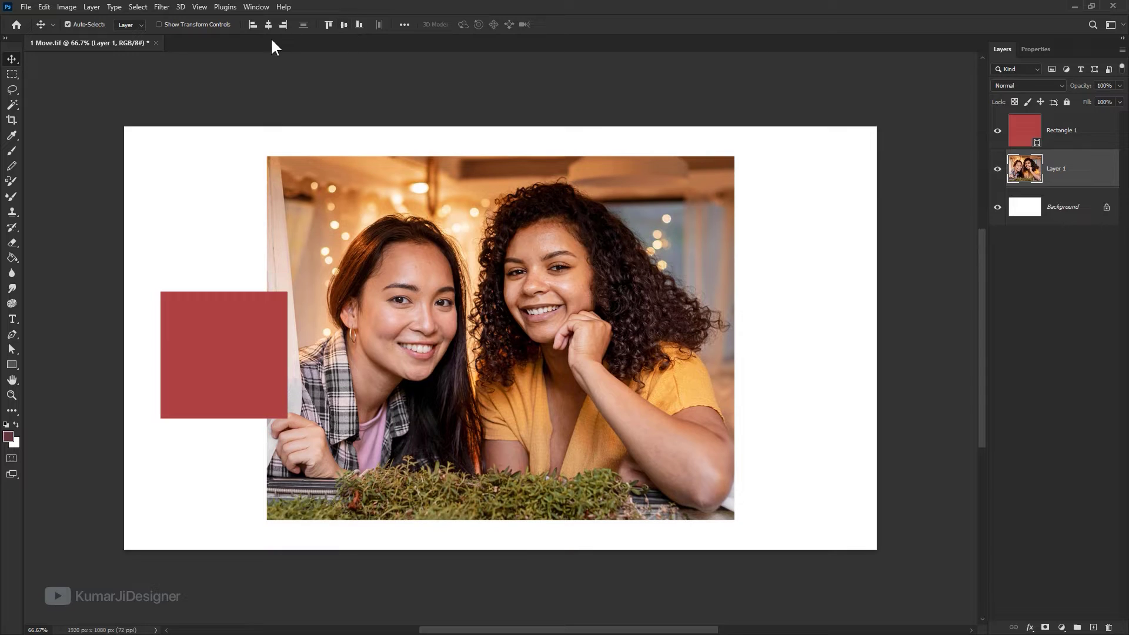
pyautogui.hotkey('ctrl', 'z')
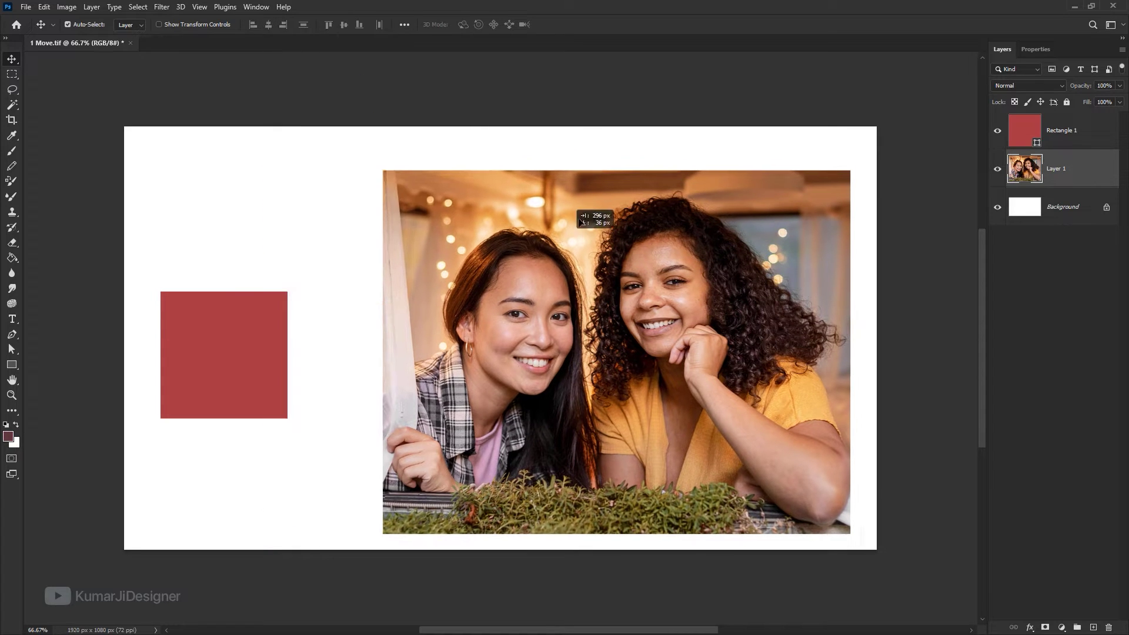
pyautogui.hotkey('ctrl', 'z')
# Box-select the photo and the red square and align them by top edges and finally by vertical centers
pyautogui.moveTo(550, 125); pyautogui.dragTo(202, 408)
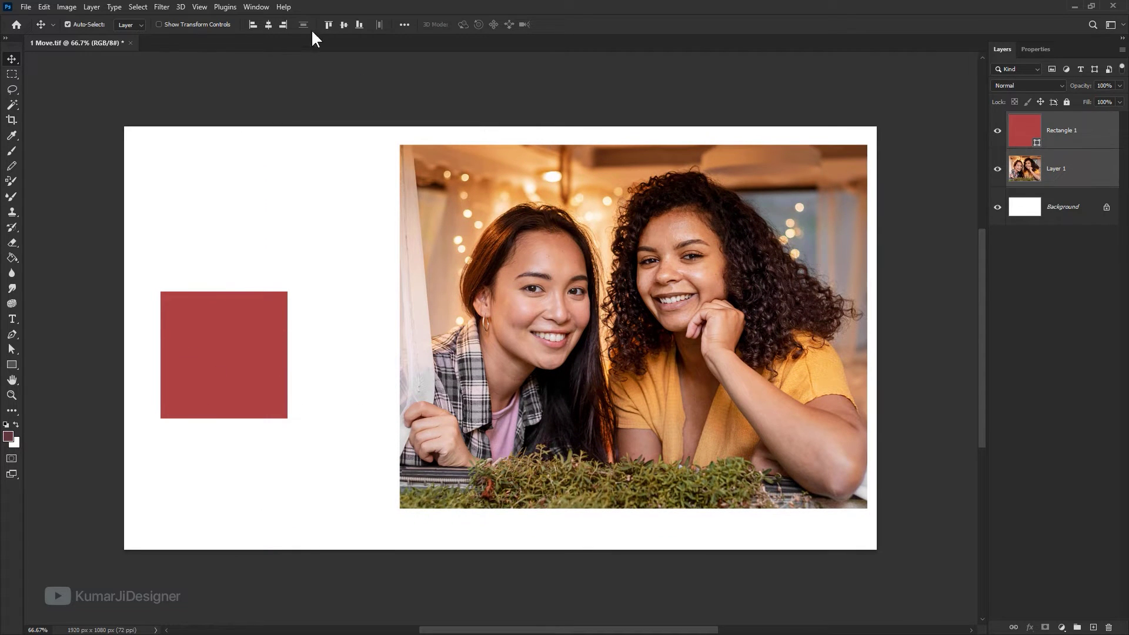
pyautogui.click(328, 24)
pyautogui.click(344, 25)
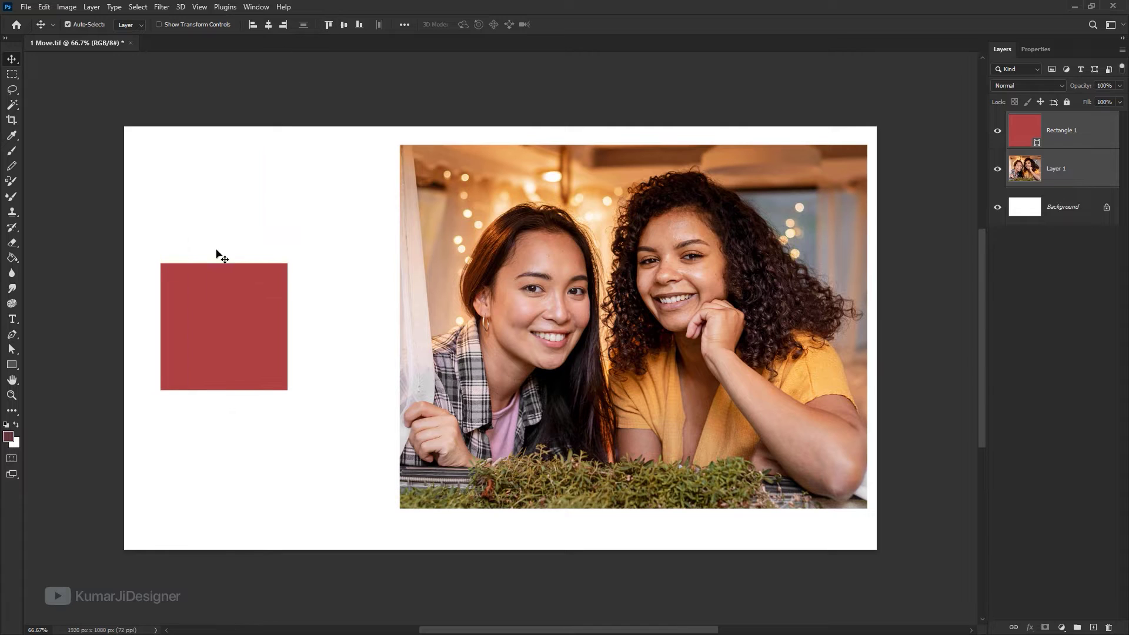
pyautogui.moveTo(685, 350)
pyautogui.mouseDown()
pyautogui.moveTo(651, 361)
pyautogui.moveTo(686, 372)
pyautogui.mouseUp()
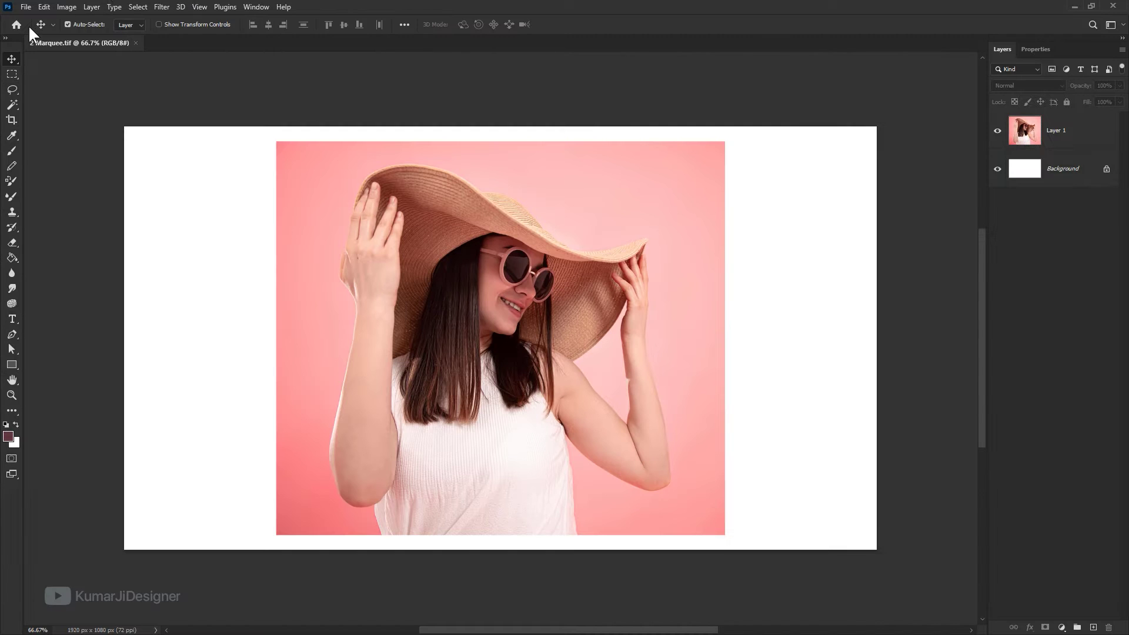
# Draw several rectangular marquee selections over the hat photo, ending with a full-height one from the canvas center toward its right side
pyautogui.press('m')
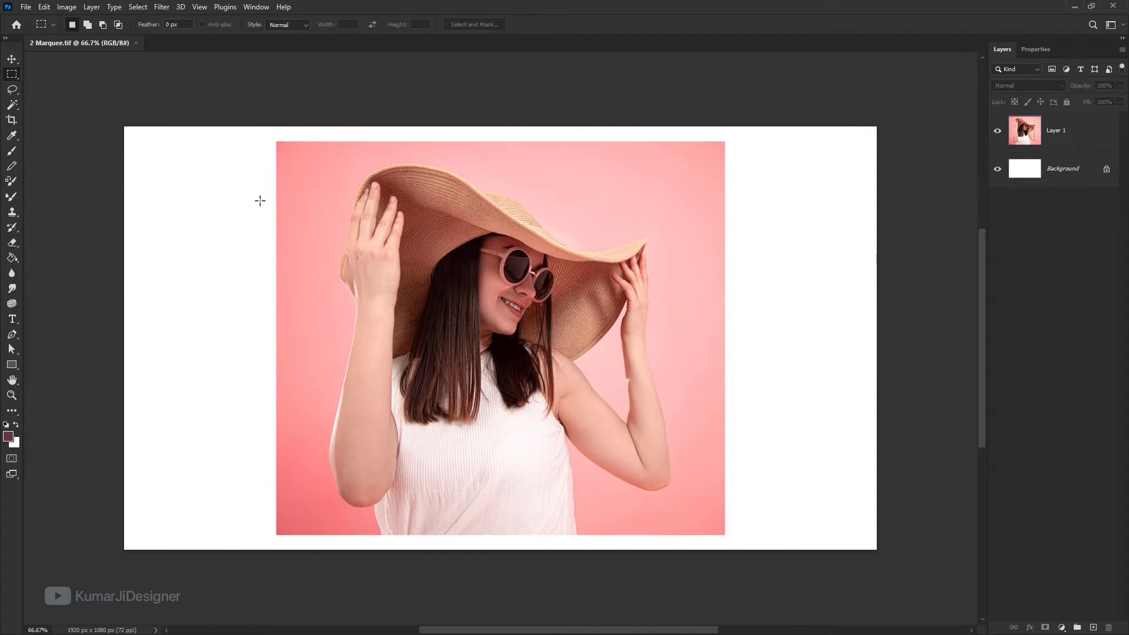
pyautogui.moveTo(431, 319); pyautogui.dragTo(505, 477)
pyautogui.moveTo(635, 189); pyautogui.dragTo(814, 438)
pyautogui.moveTo(353, 231); pyautogui.dragTo(621, 448)
pyautogui.moveTo(617, 177); pyautogui.dragTo(841, 353)
pyautogui.moveTo(300, 136); pyautogui.dragTo(533, 490)
pyautogui.moveTo(139, 126); pyautogui.dragTo(489, 550)
pyautogui.moveTo(783, 127); pyautogui.dragTo(499, 579)
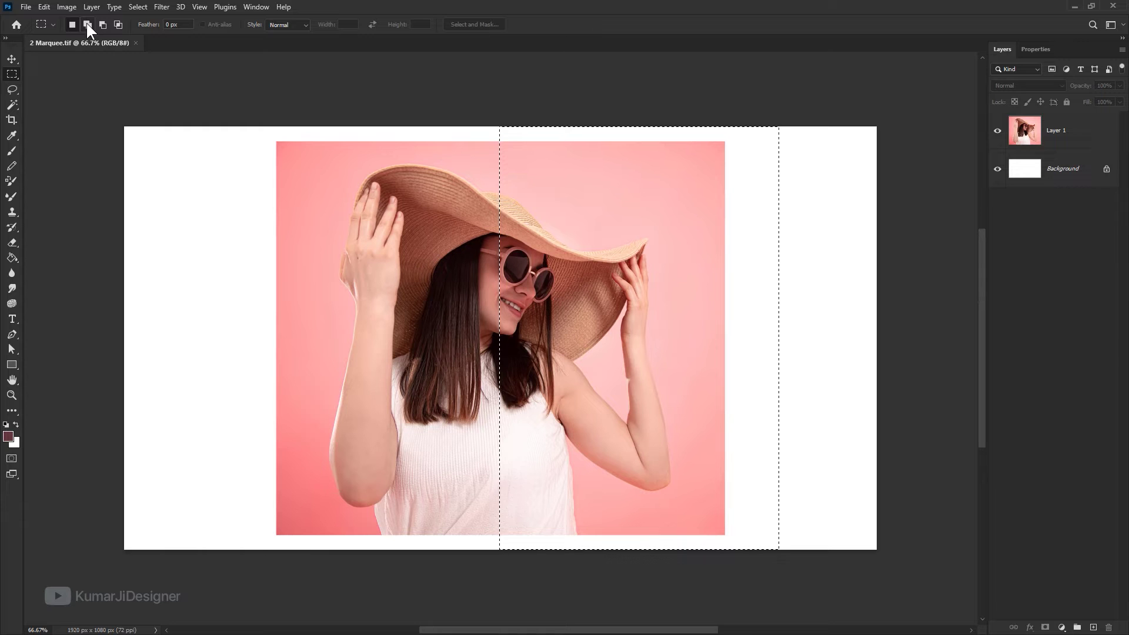
# Extend the marquee in Add to Selection mode with a full-height left rectangle and small edge rectangles, and deselect everything
pyautogui.click(87, 24)
pyautogui.moveTo(194, 90); pyautogui.dragTo(504, 563)
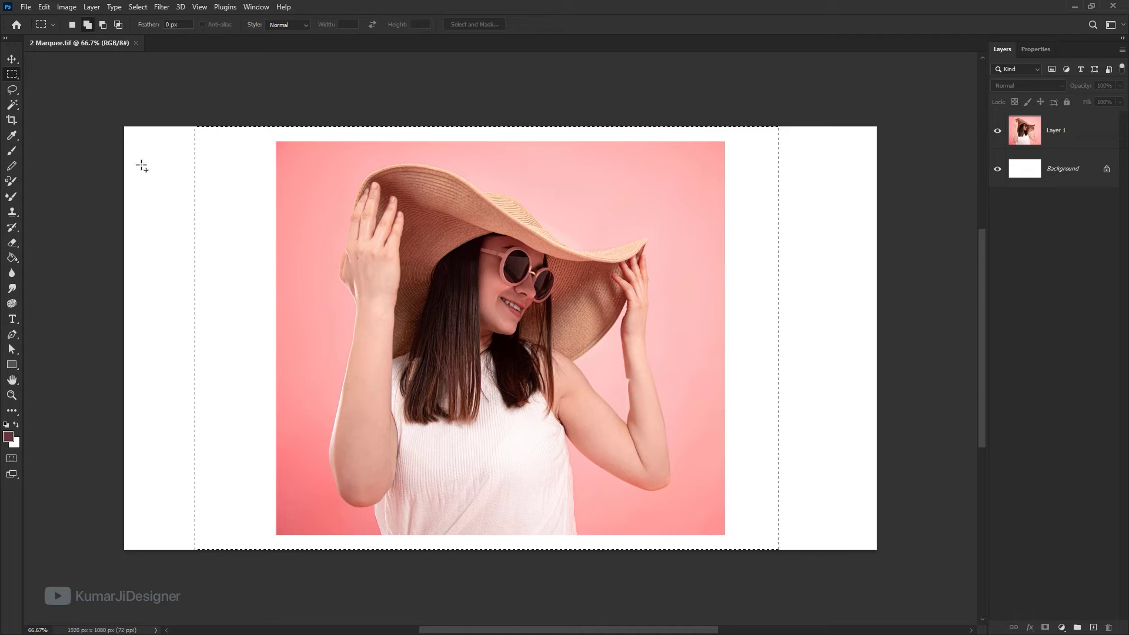
pyautogui.moveTo(139, 161); pyautogui.dragTo(200, 271)
pyautogui.moveTo(162, 308); pyautogui.dragTo(199, 382)
pyautogui.moveTo(161, 412); pyautogui.dragTo(203, 446)
pyautogui.moveTo(827, 142); pyautogui.dragTo(735, 293)
pyautogui.click(137, 6)
pyautogui.click(152, 33)
# Draw several freehand Lasso selections over the hat, face and right side of the photo
pyautogui.click(11, 90)
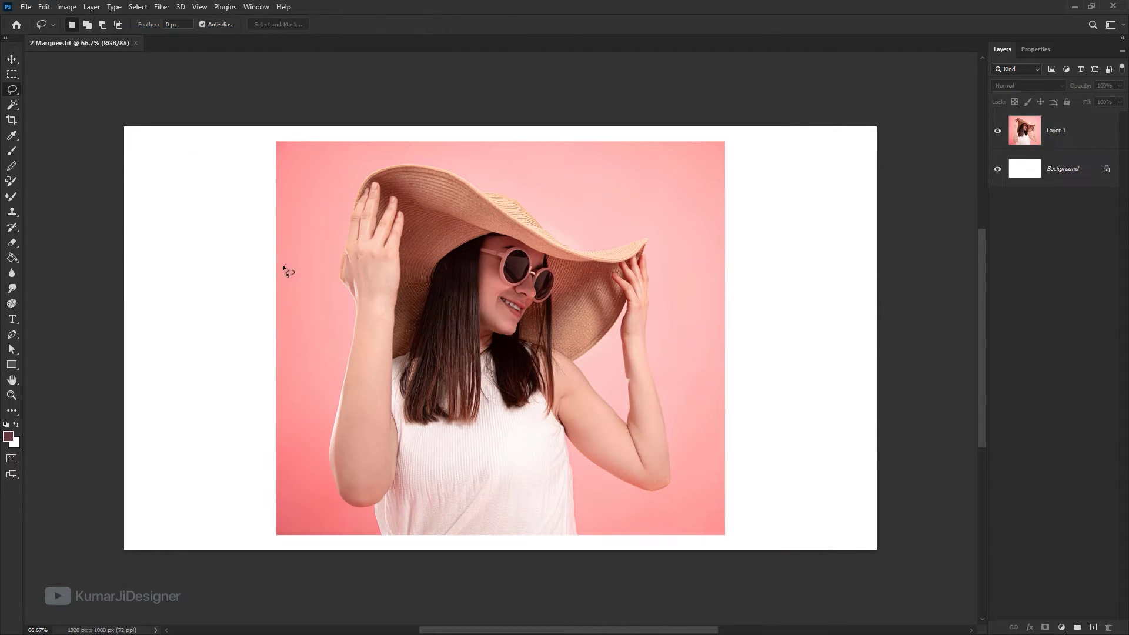
pyautogui.moveTo(389, 382); pyautogui.dragTo(664, 256)
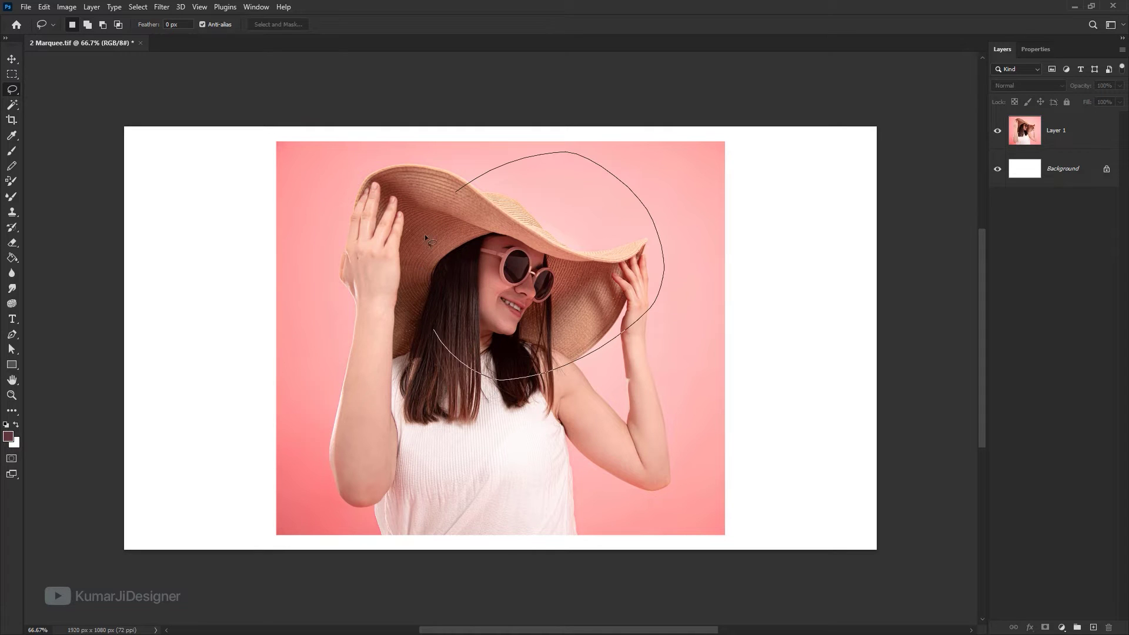
pyautogui.moveTo(424, 234); pyautogui.dragTo(458, 191)
pyautogui.moveTo(565, 404); pyautogui.dragTo(705, 342)
pyautogui.moveTo(538, 406); pyautogui.dragTo(563, 404)
# Build a combined freehand selection in Add to Selection mode by looping around the hat, both arms and the photo's edges
pyautogui.moveTo(281, 387); pyautogui.dragTo(346, 287)
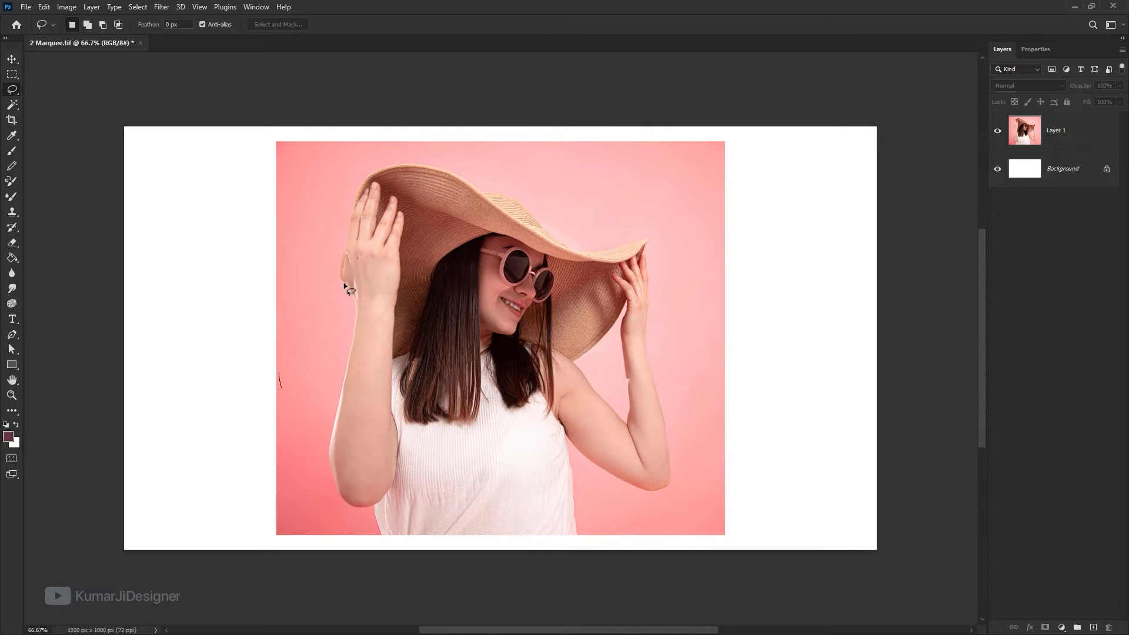
pyautogui.moveTo(348, 495); pyautogui.dragTo(335, 385)
pyautogui.moveTo(345, 297); pyautogui.dragTo(364, 316)
pyautogui.moveTo(538, 349); pyautogui.dragTo(509, 357)
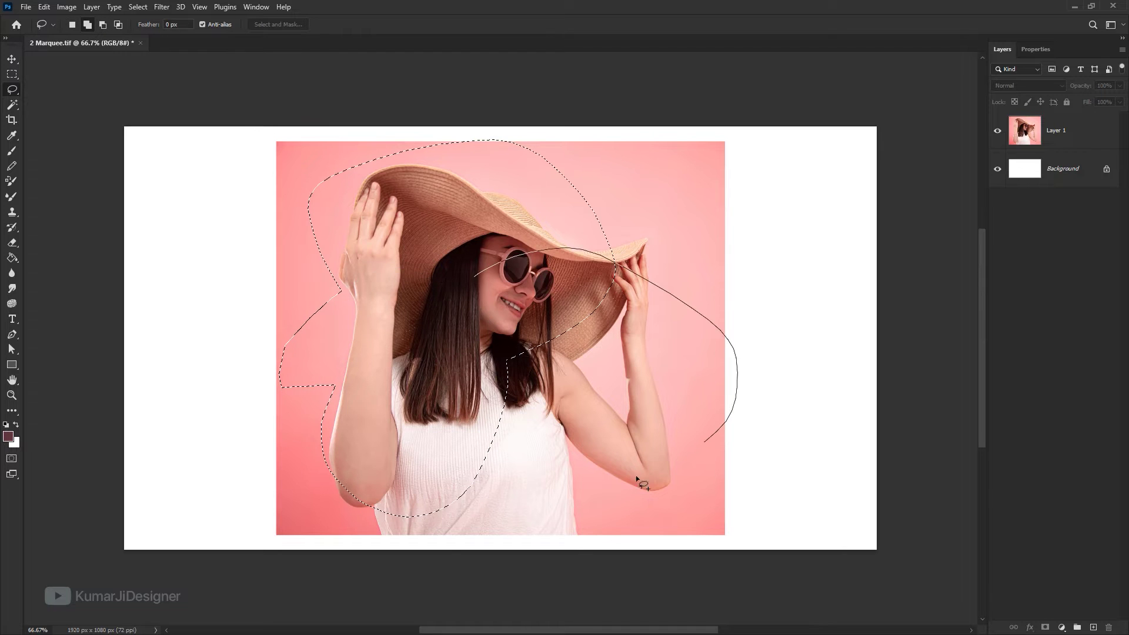
pyautogui.moveTo(636, 478); pyautogui.dragTo(503, 412)
pyautogui.moveTo(688, 340); pyautogui.dragTo(667, 490)
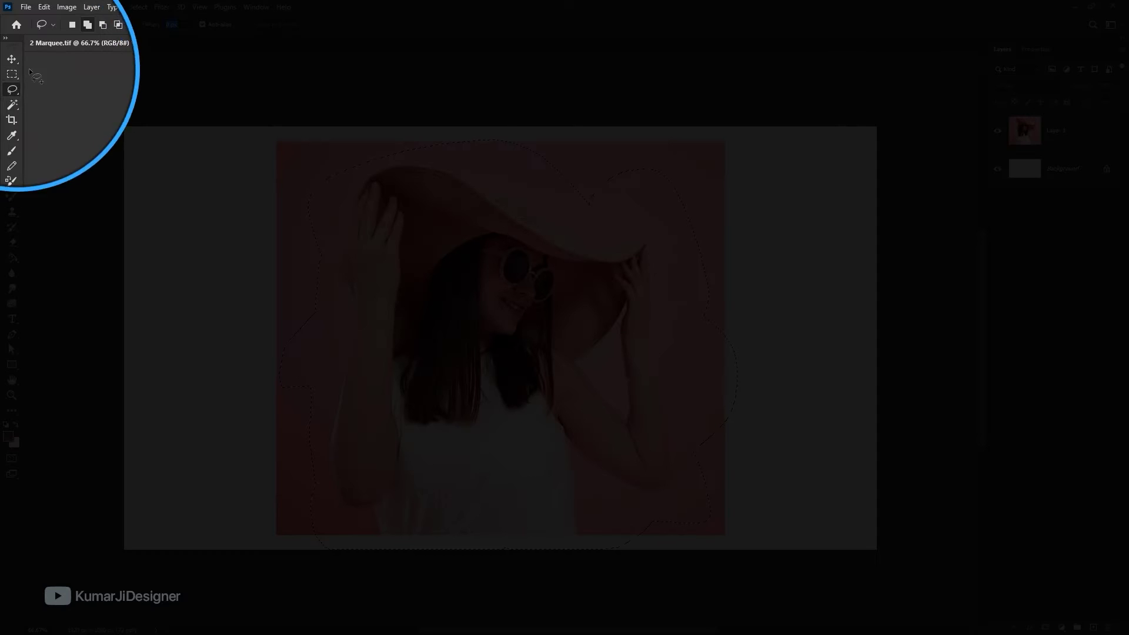
# Set the Lasso feather to 10 px, loop around the face and torso, and copy the selection to a new layer
pyautogui.click(170, 24)
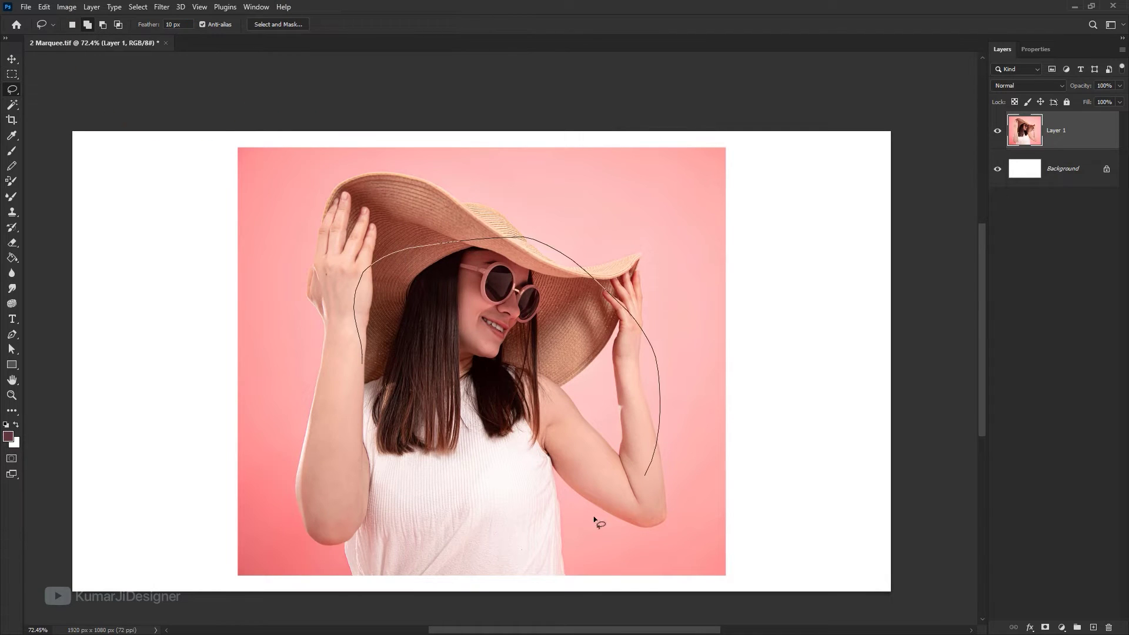
pyautogui.moveTo(356, 331); pyautogui.dragTo(353, 341)
pyautogui.rightClick(459, 289)
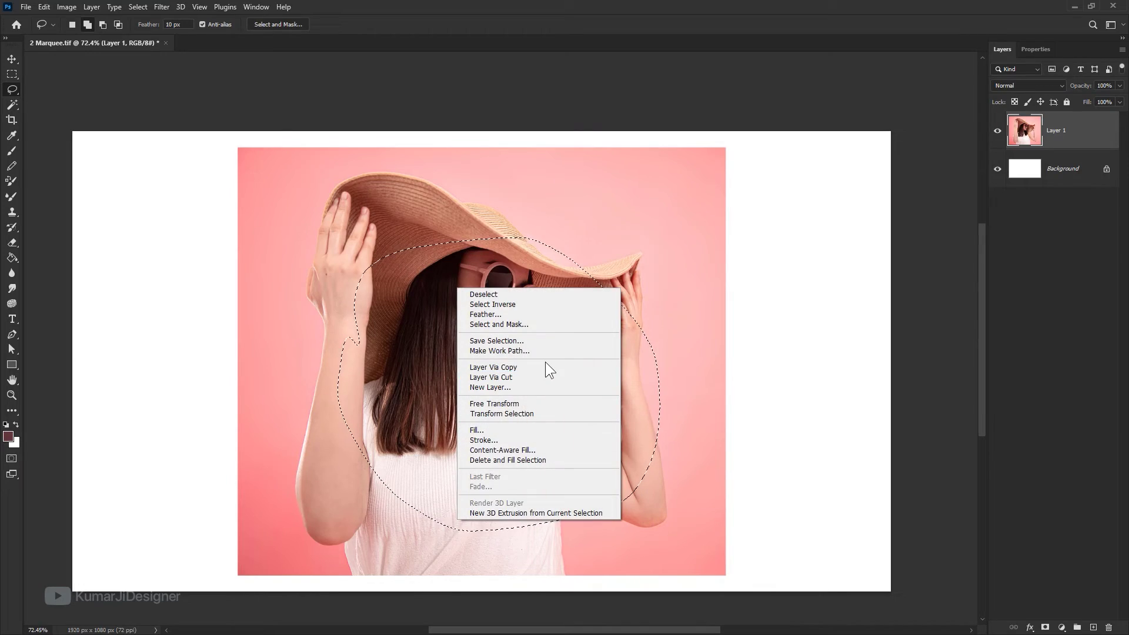
pyautogui.click(546, 367)
# Move the feathered lasso copy across the photo, examine its soft edges up close, and delete that layer
pyautogui.press('v')
pyautogui.moveTo(517, 285); pyautogui.dragTo(573, 320)
pyautogui.scroll(10, 436, 284)
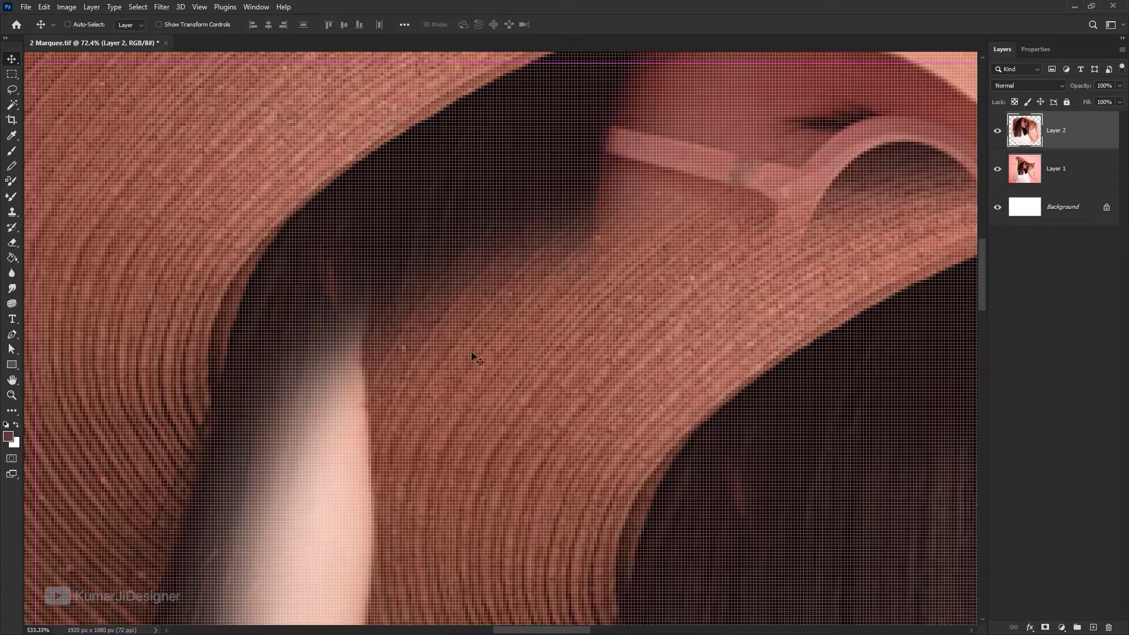
pyautogui.moveTo(443, 374); pyautogui.dragTo(617, 252)
pyautogui.scroll(-10, 426, 383)
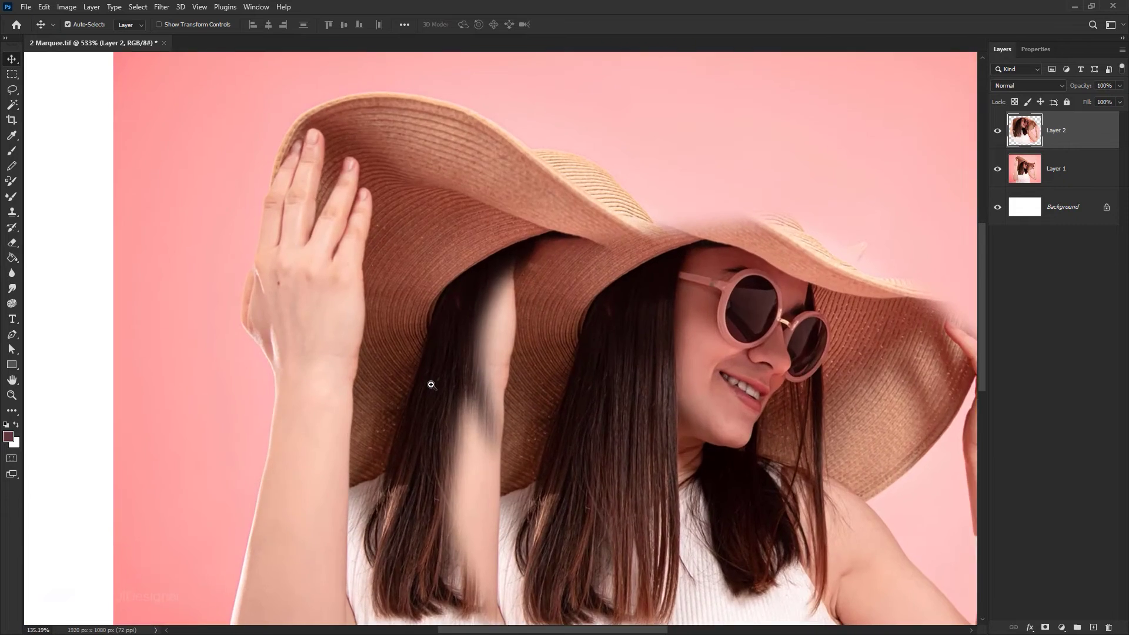
pyautogui.moveTo(463, 359); pyautogui.dragTo(531, 385)
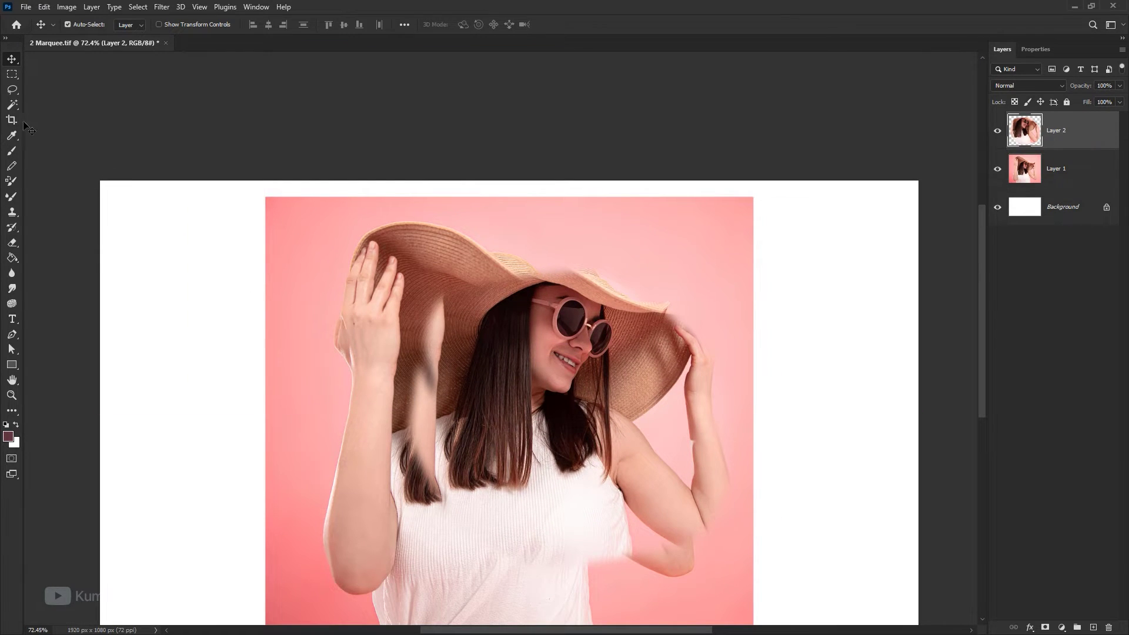
pyautogui.press('Delete')
# Draw a rectangular marquee with a 10 px feather around the woman and copy the selection to a new layer
pyautogui.click(12, 74)
pyautogui.moveTo(325, 239); pyautogui.dragTo(671, 559)
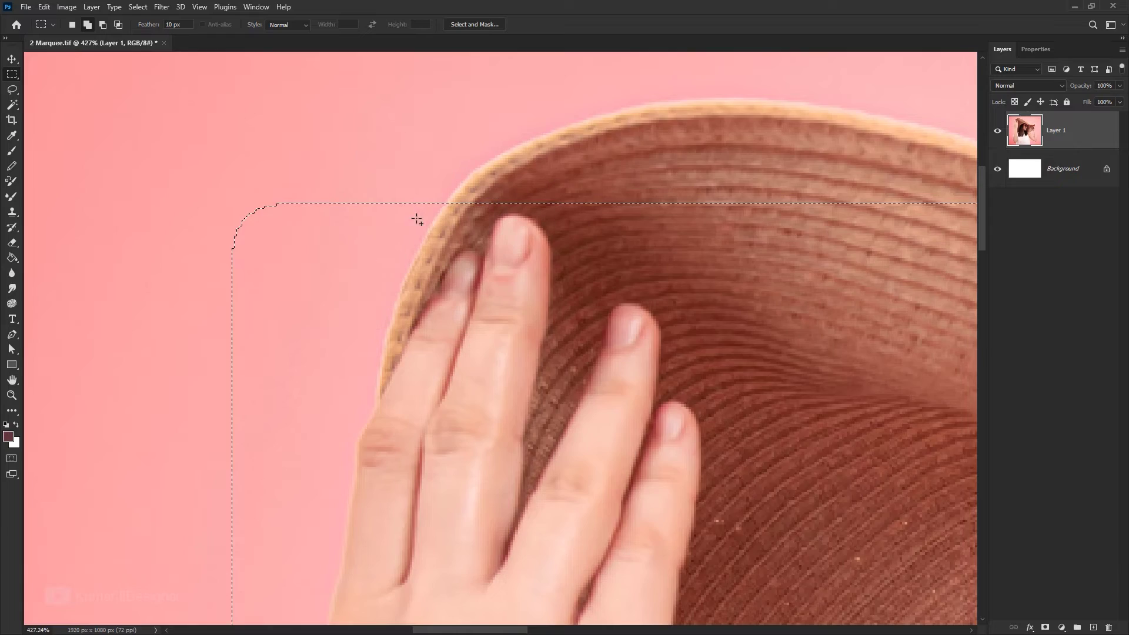
pyautogui.moveTo(340, 250); pyautogui.dragTo(261, 237)
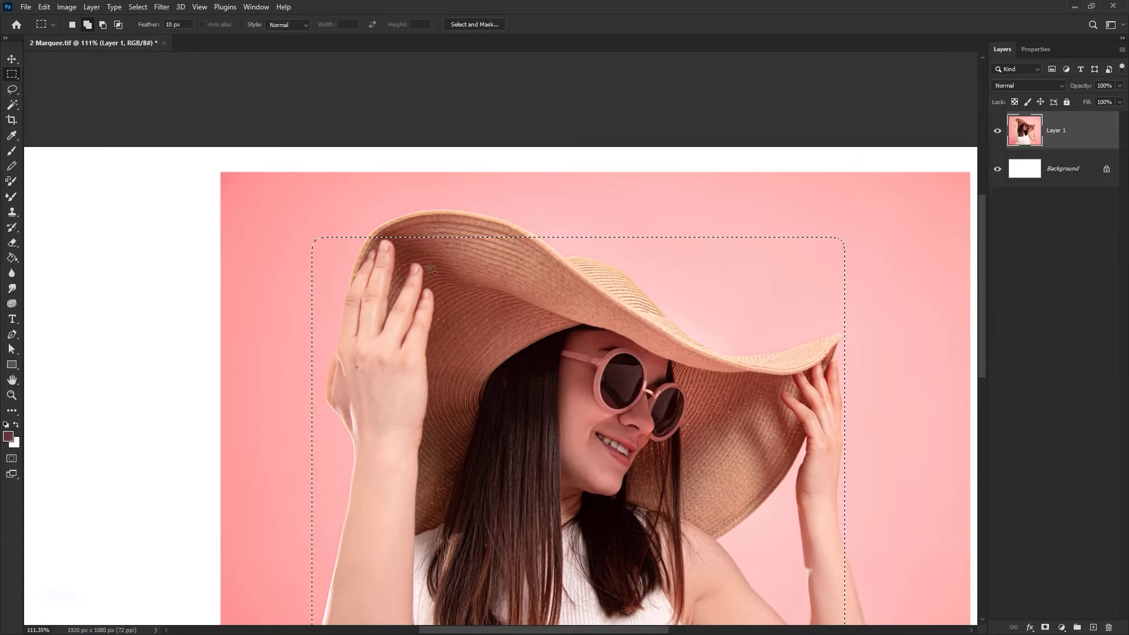
pyautogui.rightClick(453, 301)
pyautogui.click(520, 380)
# Separate the two layers, placing the full photo at the canvas's lower right and the feathered copy on its left side
pyautogui.press('v')
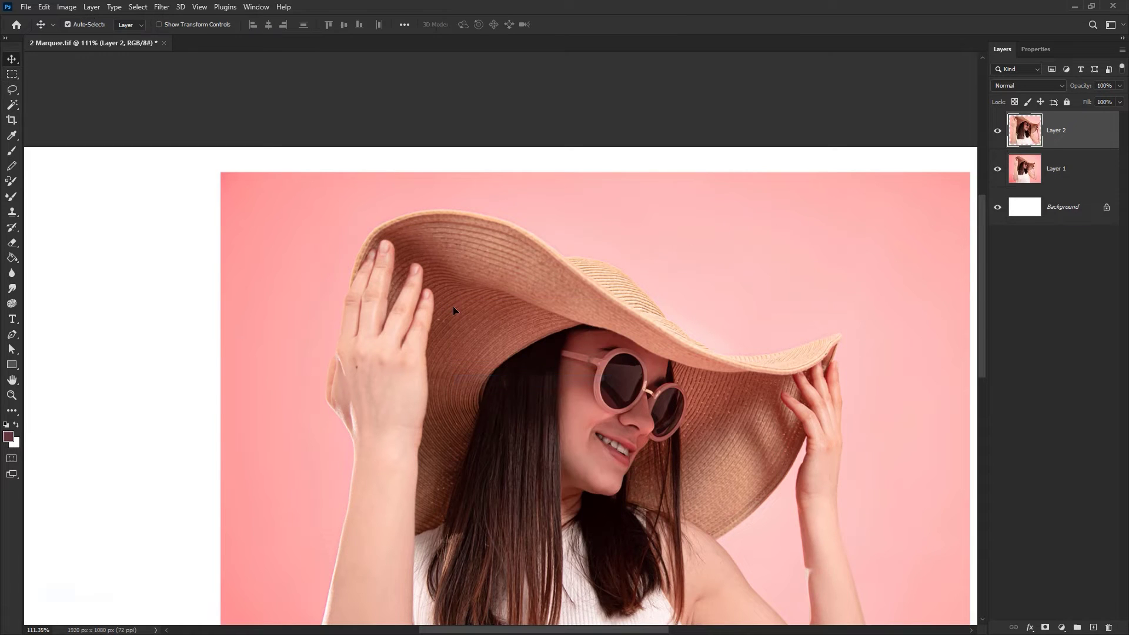
pyautogui.moveTo(452, 305); pyautogui.dragTo(593, 345)
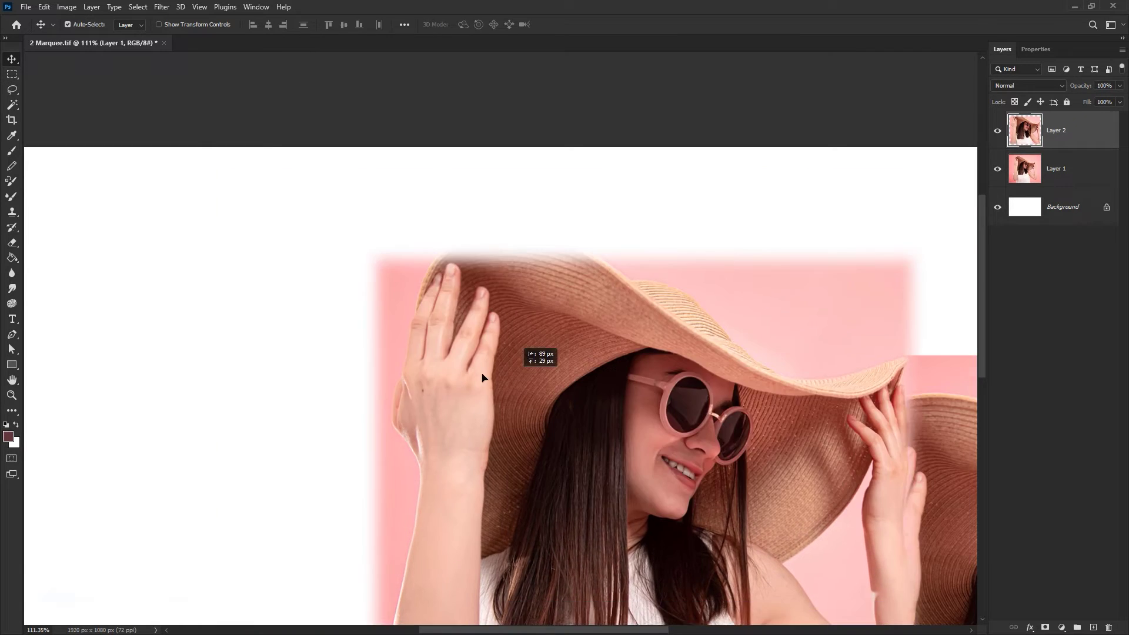
pyautogui.moveTo(482, 376); pyautogui.dragTo(438, 382)
pyautogui.moveTo(341, 256); pyautogui.dragTo(305, 206)
pyautogui.moveTo(372, 359); pyautogui.dragTo(245, 417)
pyautogui.moveTo(469, 407); pyautogui.dragTo(466, 392)
pyautogui.moveTo(433, 381); pyautogui.dragTo(341, 365)
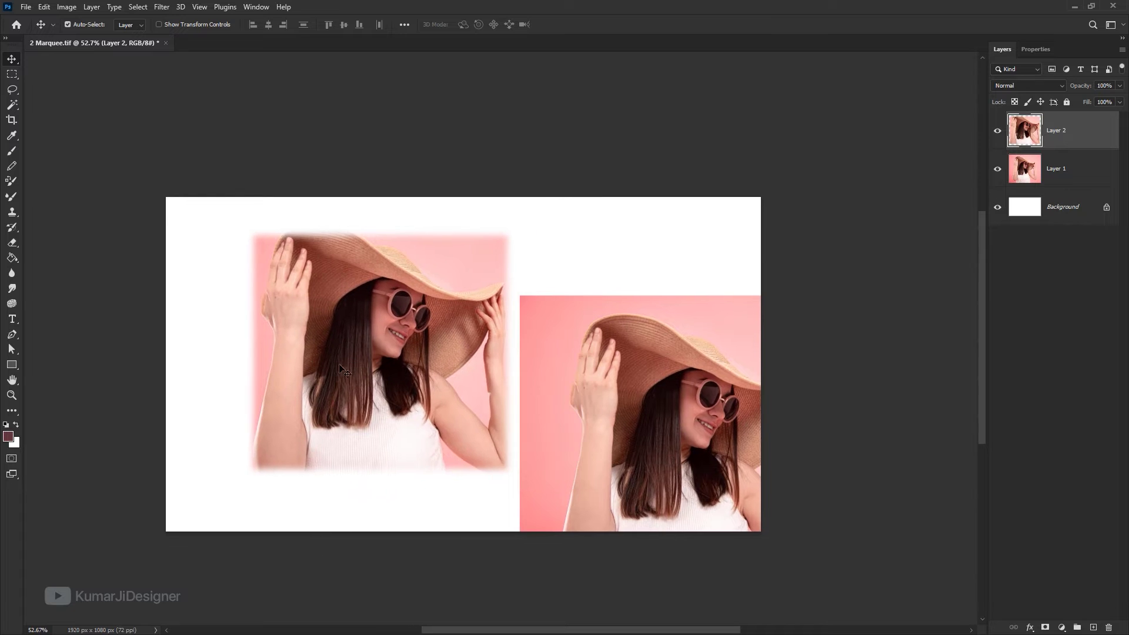
# Shift the feathered copy slightly up and left, and bring the full photo in beside it
pyautogui.press('m')
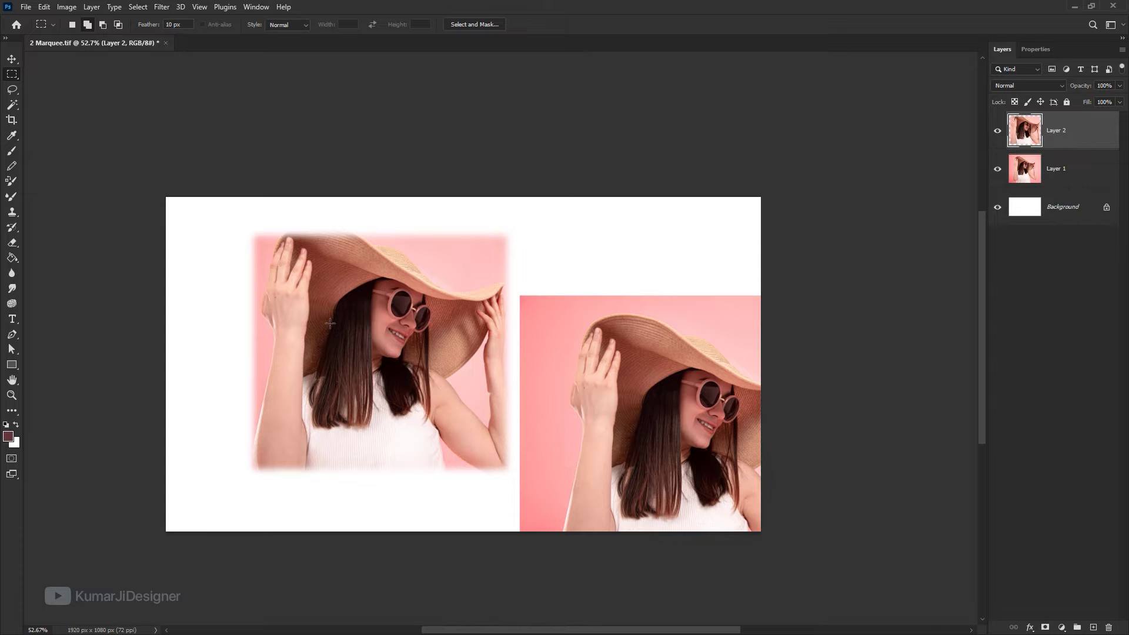
pyautogui.press('v')
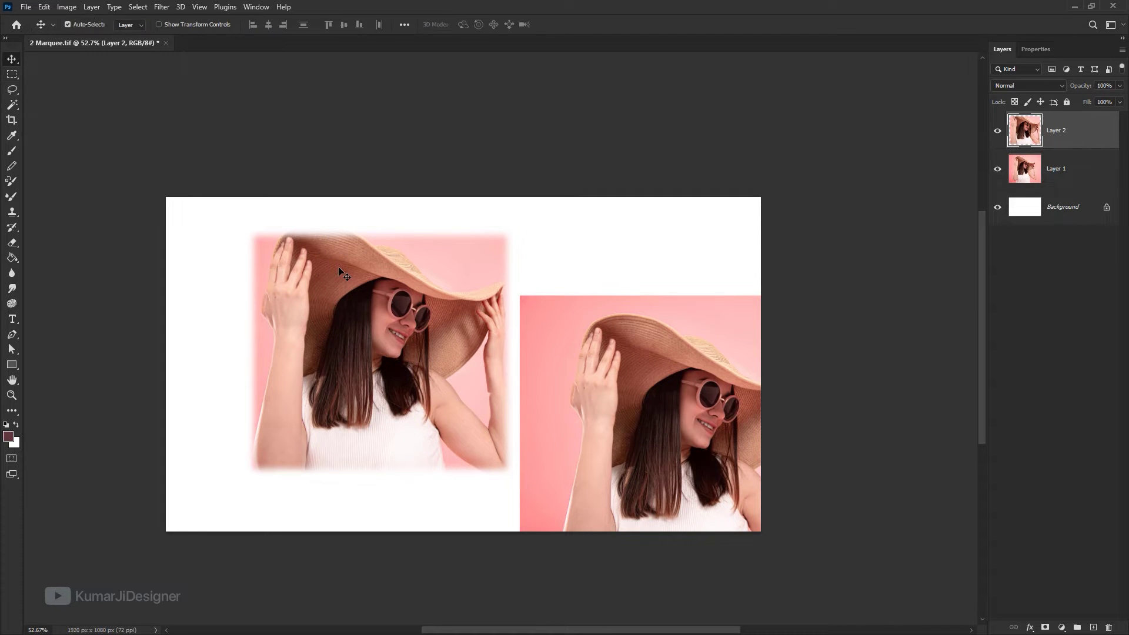
pyautogui.moveTo(395, 400); pyautogui.dragTo(349, 387)
pyautogui.moveTo(678, 412); pyautogui.dragTo(573, 386)
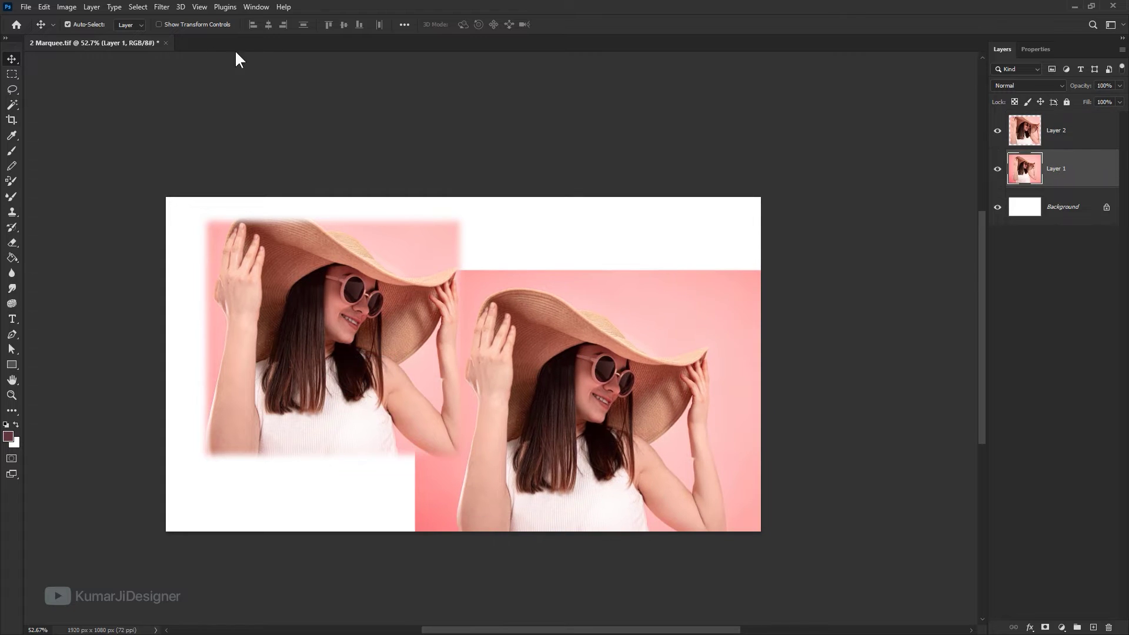
# Reset the feather to 0 px for both the Rectangular Marquee and Lasso tools
pyautogui.press('m')
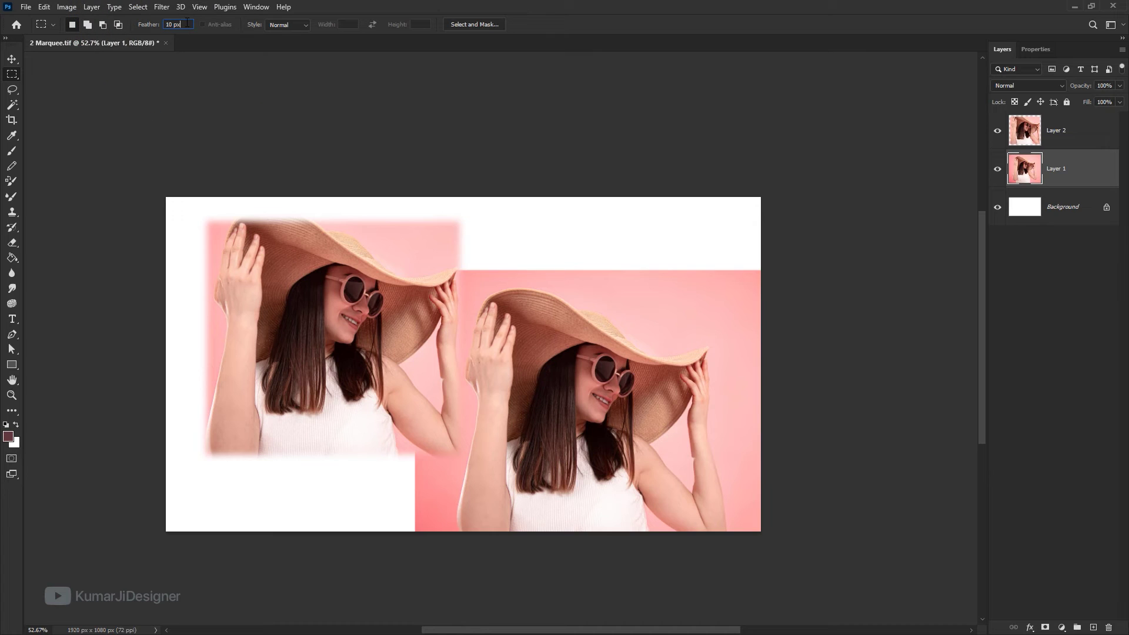
pyautogui.moveTo(183, 25); pyautogui.dragTo(117, 40)
pyautogui.press('BackSpace')
pyautogui.write('0')
pyautogui.press('Return')
pyautogui.click(14, 88)
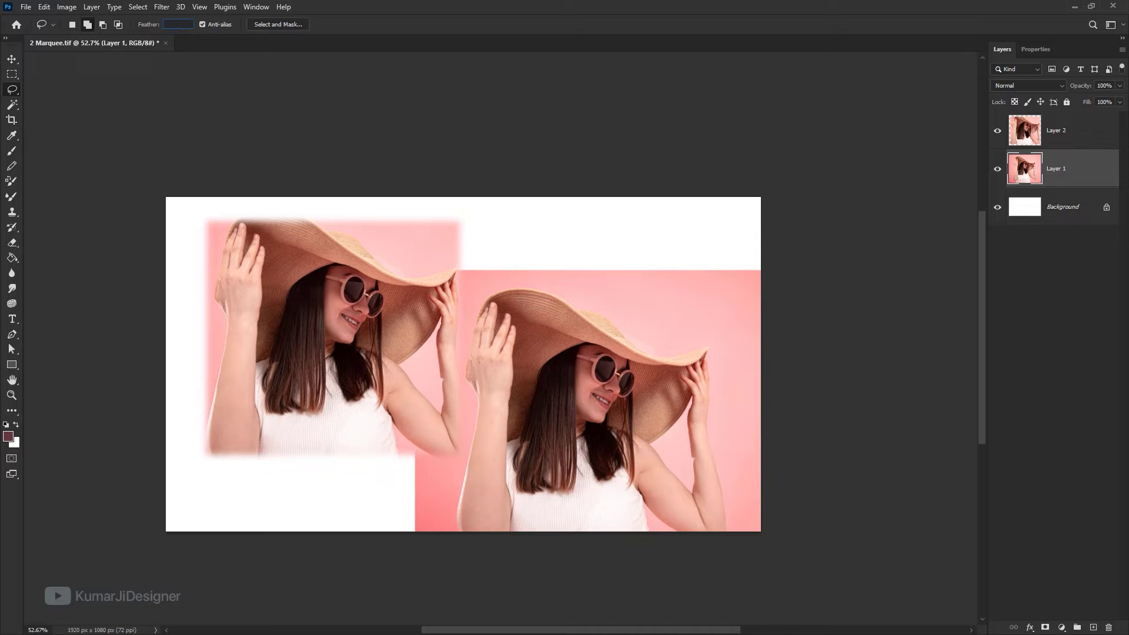
pyautogui.write('0')
pyautogui.press('Return')
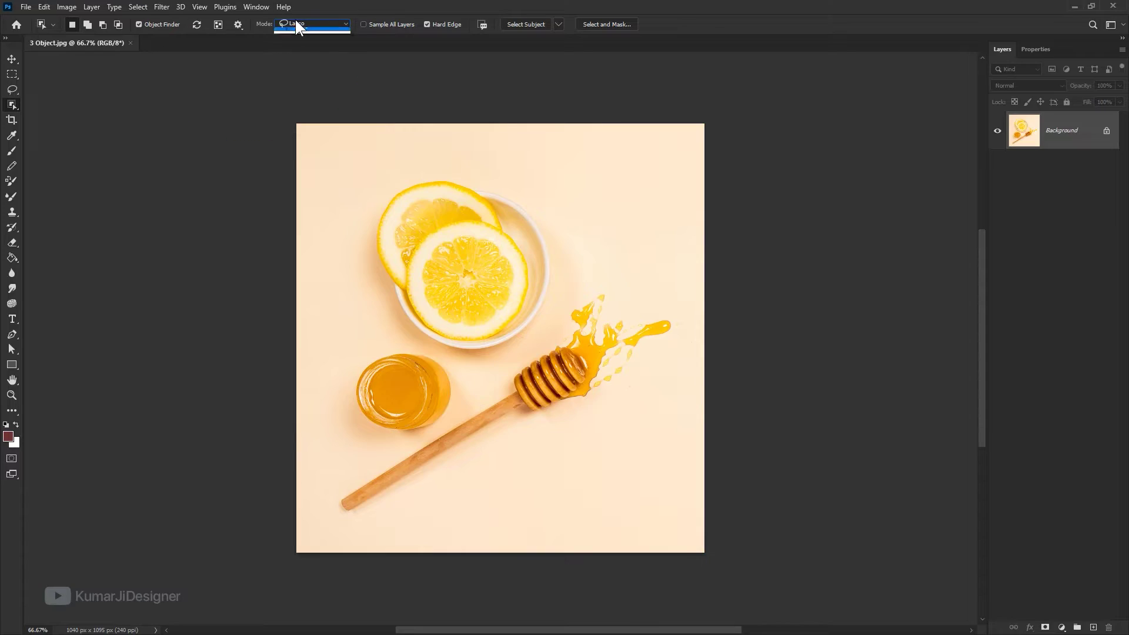
# Set the Object Selection mode to Lasso and loop loosely around the honey jar and dipper to select an object
pyautogui.click(295, 22)
pyautogui.click(321, 33)
pyautogui.click(319, 22)
pyautogui.click(308, 42)
pyautogui.moveTo(442, 509)
pyautogui.mouseDown()
pyautogui.moveTo(299, 467)
pyautogui.moveTo(664, 310)
pyautogui.moveTo(360, 534)
pyautogui.moveTo(342, 533)
pyautogui.mouseUp()
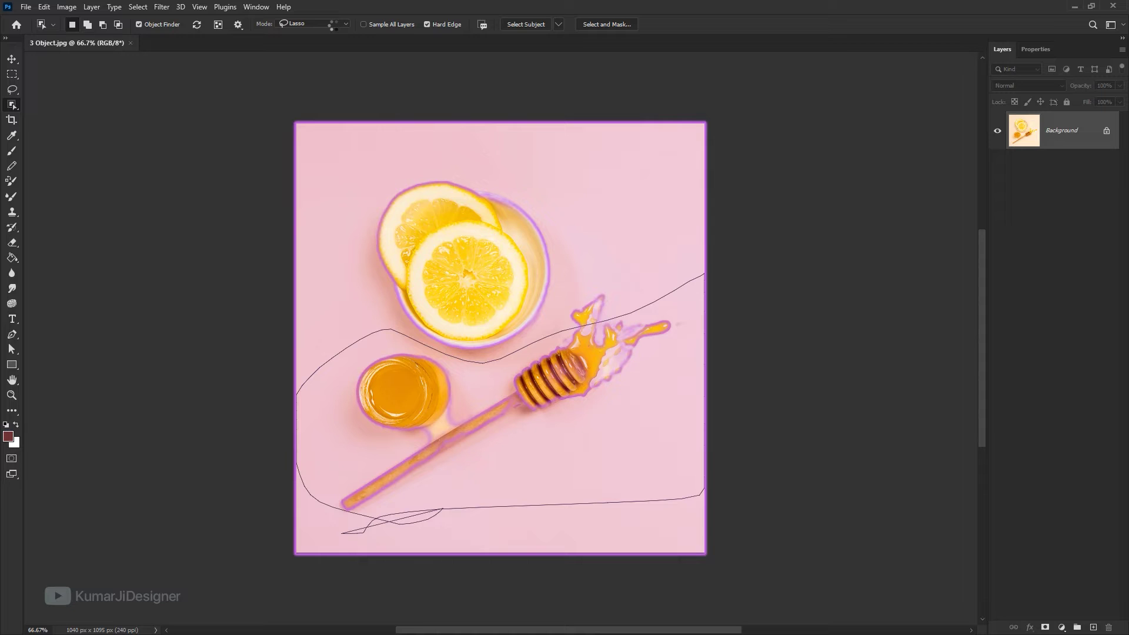
# Switch the Object Selection mode to Rectangle and box the plate of lemon slices
pyautogui.click(333, 25)
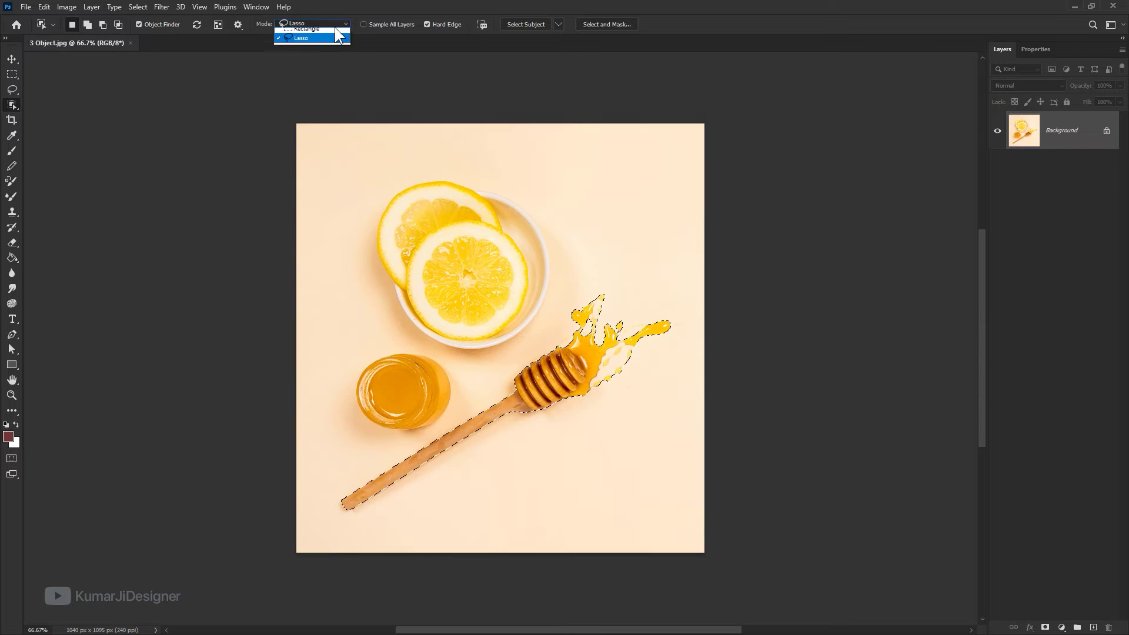
pyautogui.click(324, 33)
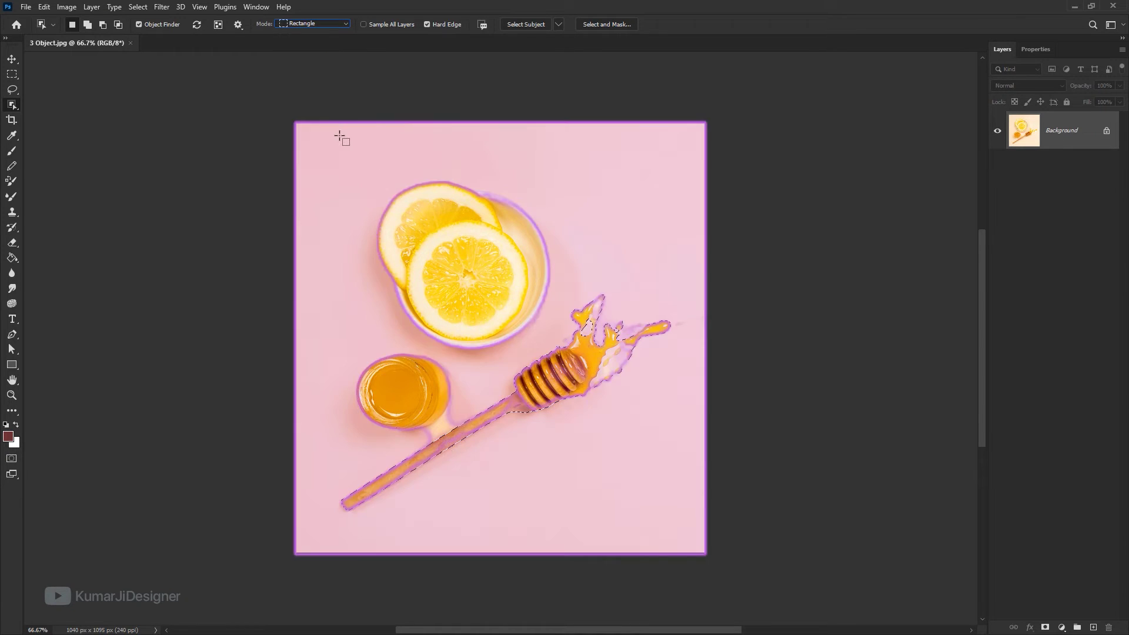
pyautogui.moveTo(334, 131); pyautogui.dragTo(560, 368)
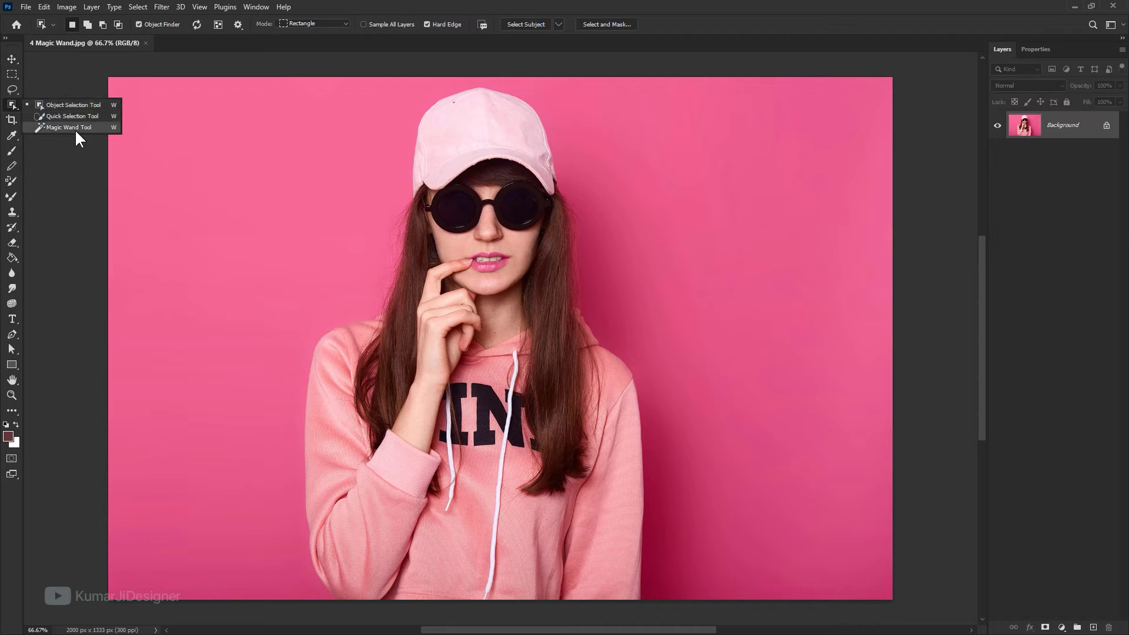
# Select the pink background with the Magic Wand, and sample it again with the tolerance set to 65
pyautogui.click(75, 128)
pyautogui.click(738, 436)
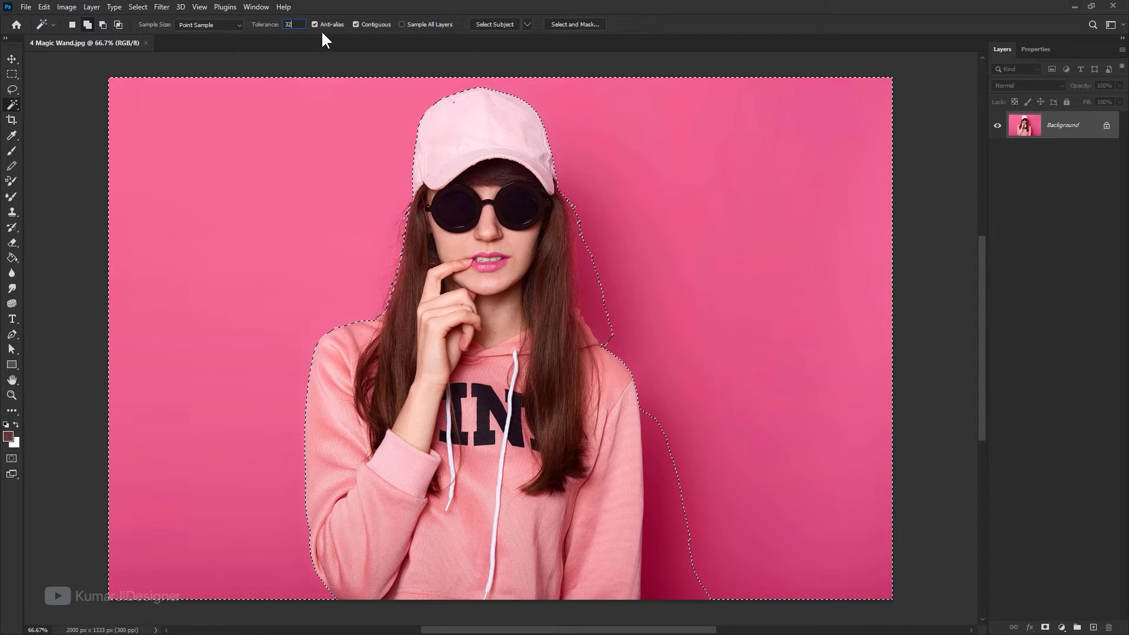
pyautogui.write('65')
pyautogui.click(739, 240)
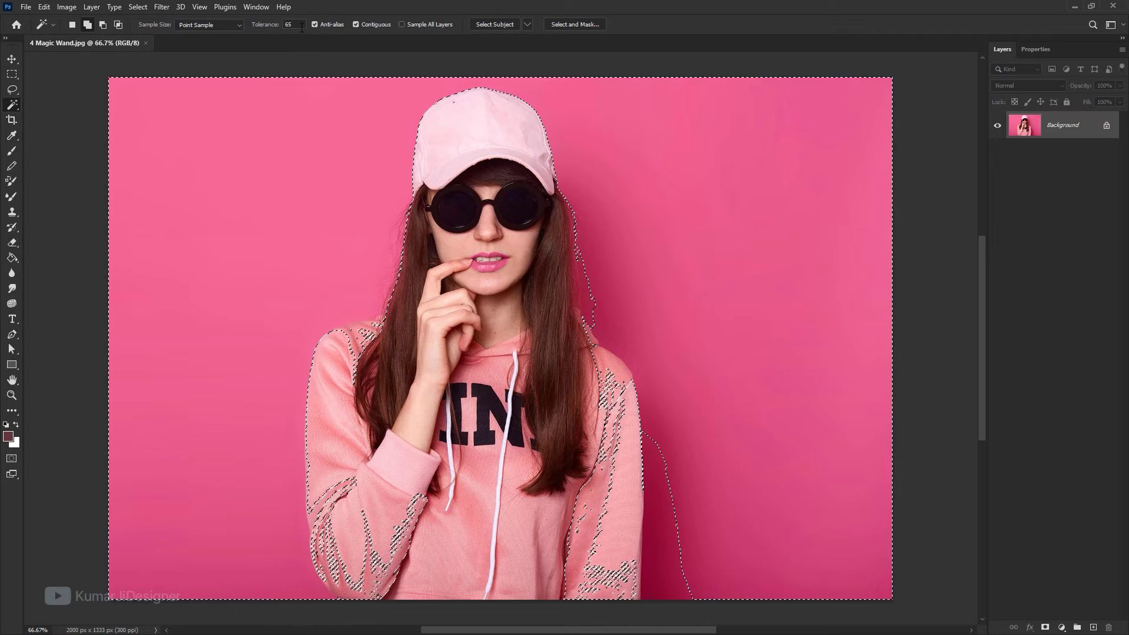
# Clear the selection, lower the Magic Wand tolerance to 50 and finally 45, and select the pink background again
pyautogui.click(249, 28)
pyautogui.write('50')
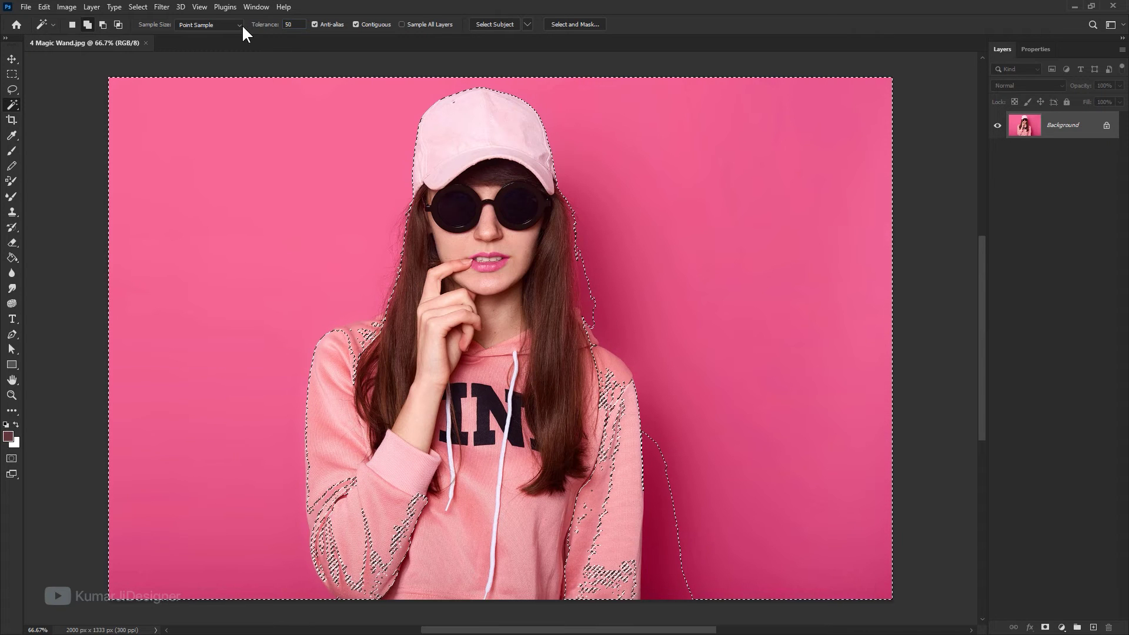
pyautogui.hotkey('ctrl', 'd')
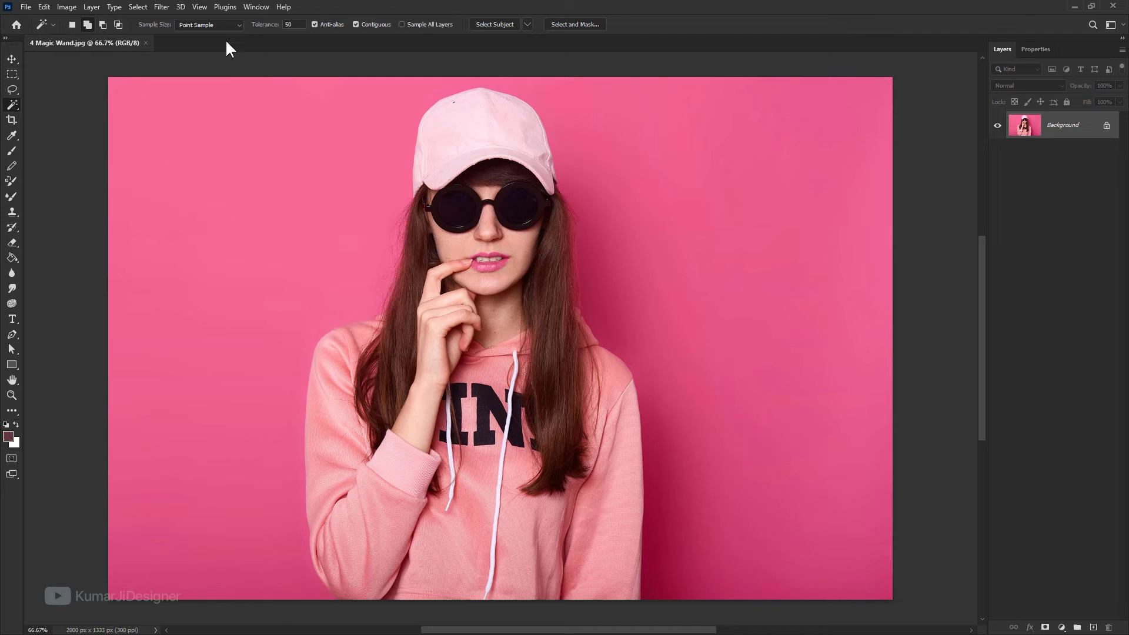
pyautogui.write('4')
pyautogui.click(787, 240)
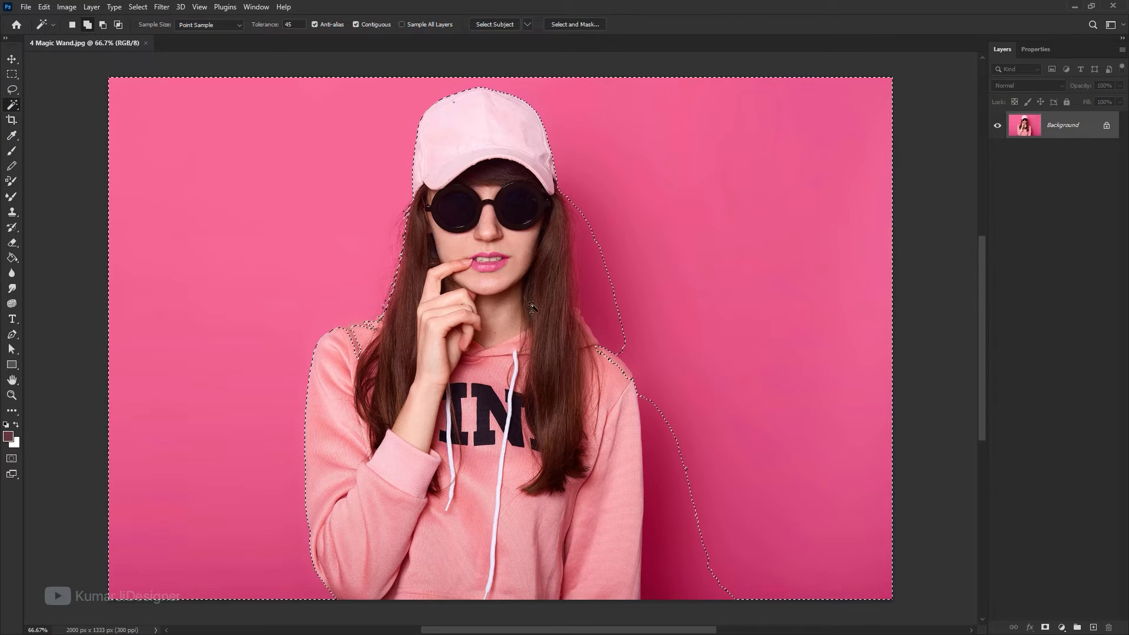
# Switch to the Lasso tool and invert the background selection to target the woman
pyautogui.click(10, 91)
pyautogui.click(137, 7)
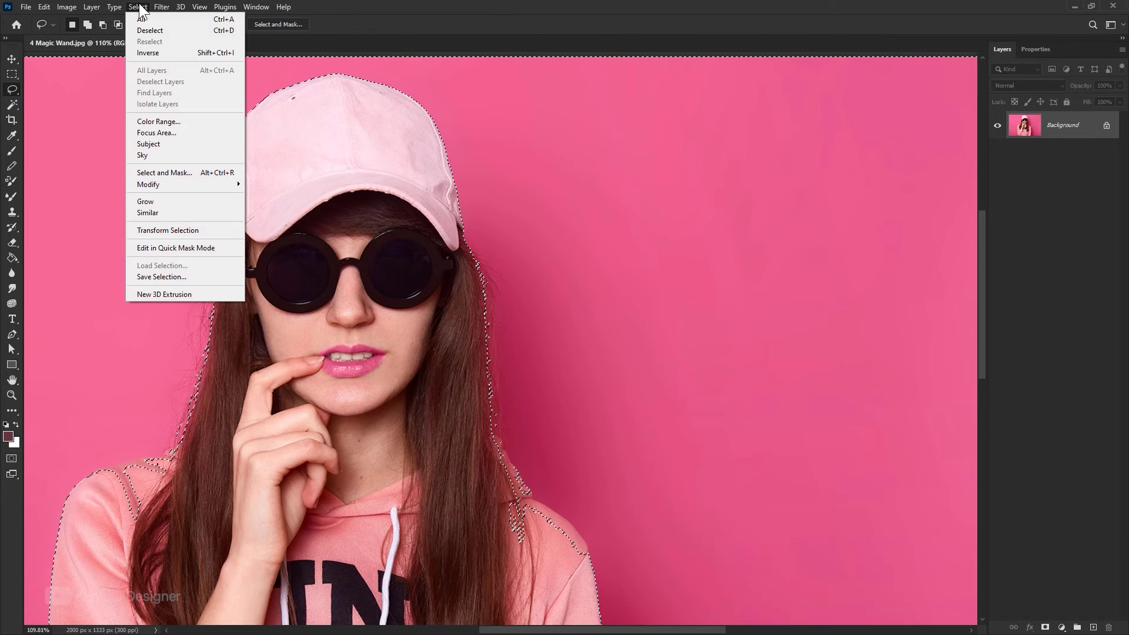
pyautogui.click(156, 53)
pyautogui.scroll(-3, 524, 404)
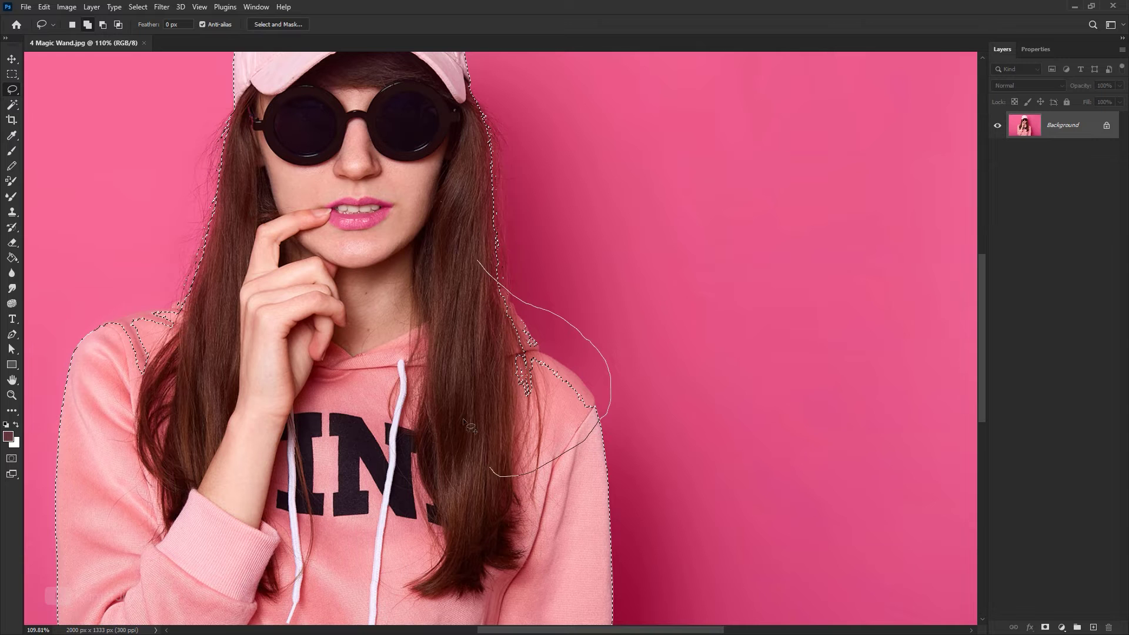
# Add the missing shoulder and hoodie areas to the selection with freehand Lasso loops in Add to Selection mode
pyautogui.moveTo(463, 419); pyautogui.dragTo(449, 334)
pyautogui.moveTo(147, 454); pyautogui.dragTo(415, 456)
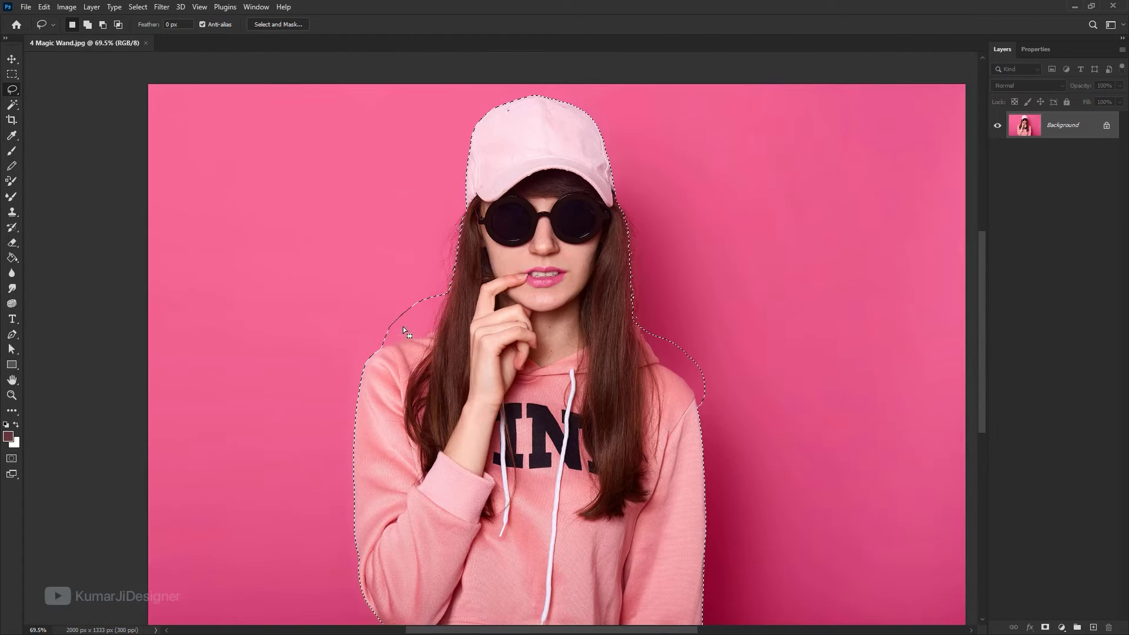
pyautogui.moveTo(404, 330); pyautogui.dragTo(505, 248)
pyautogui.moveTo(382, 409); pyautogui.dragTo(334, 440)
pyautogui.moveTo(677, 419); pyautogui.dragTo(597, 346)
# Copy the selected woman to a new layer and move the copy down and right over the original
pyautogui.rightClick(425, 305)
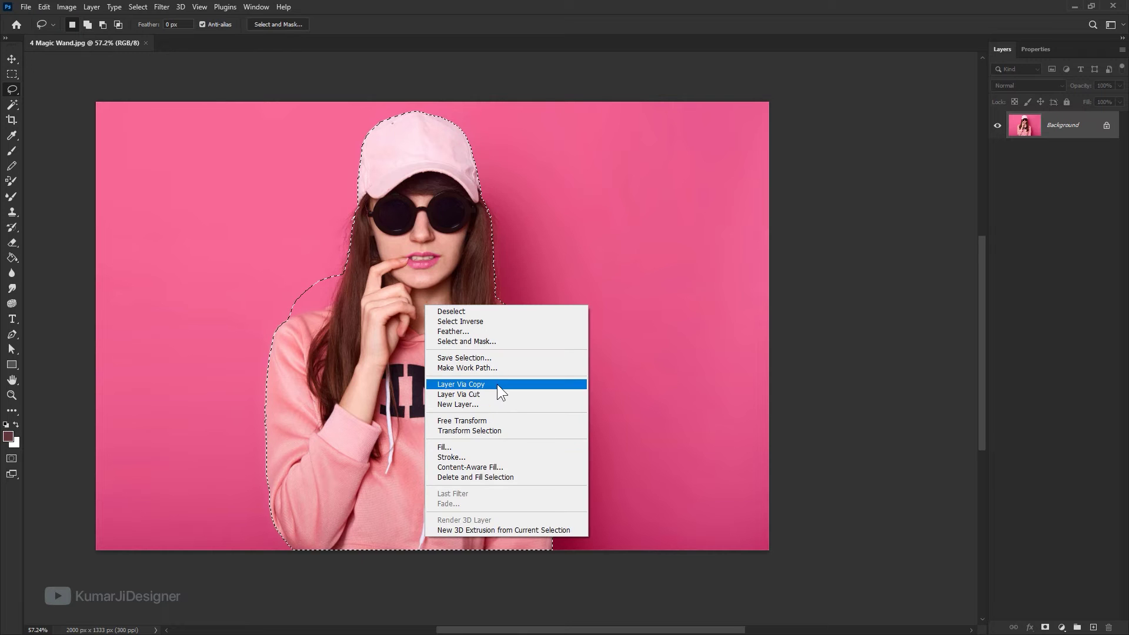
pyautogui.click(496, 383)
pyautogui.press('v')
pyautogui.moveTo(379, 235); pyautogui.dragTo(510, 308)
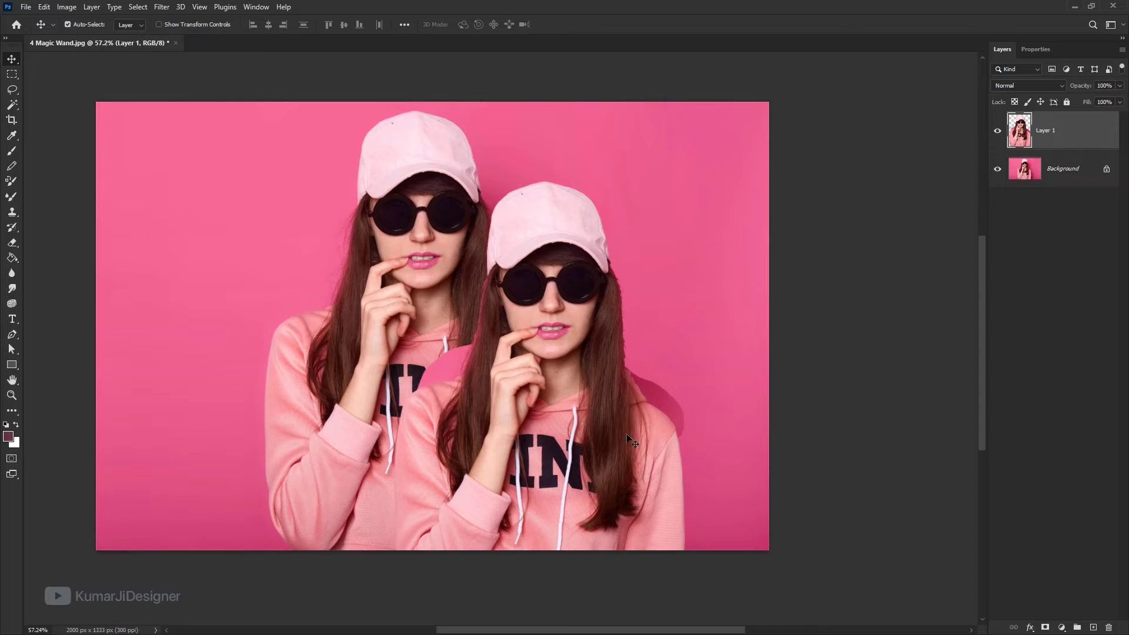
# Move the copied woman beside the original, remove the copied layer, and return to the Magic Wand tool
pyautogui.moveTo(626, 432); pyautogui.dragTo(640, 361)
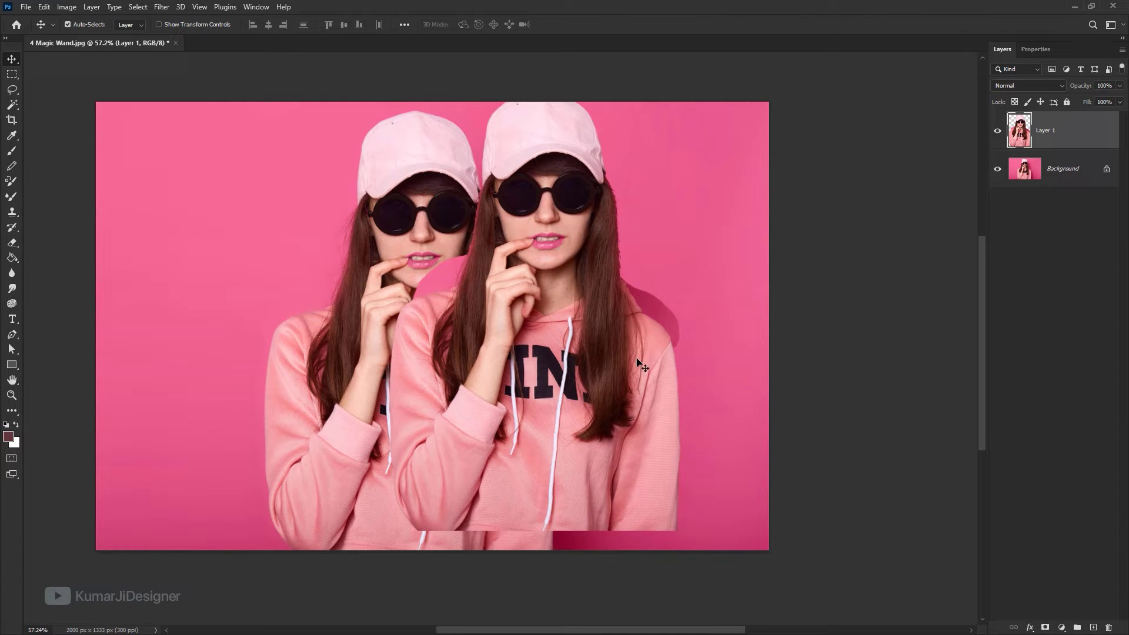
pyautogui.moveTo(618, 300); pyautogui.dragTo(639, 324)
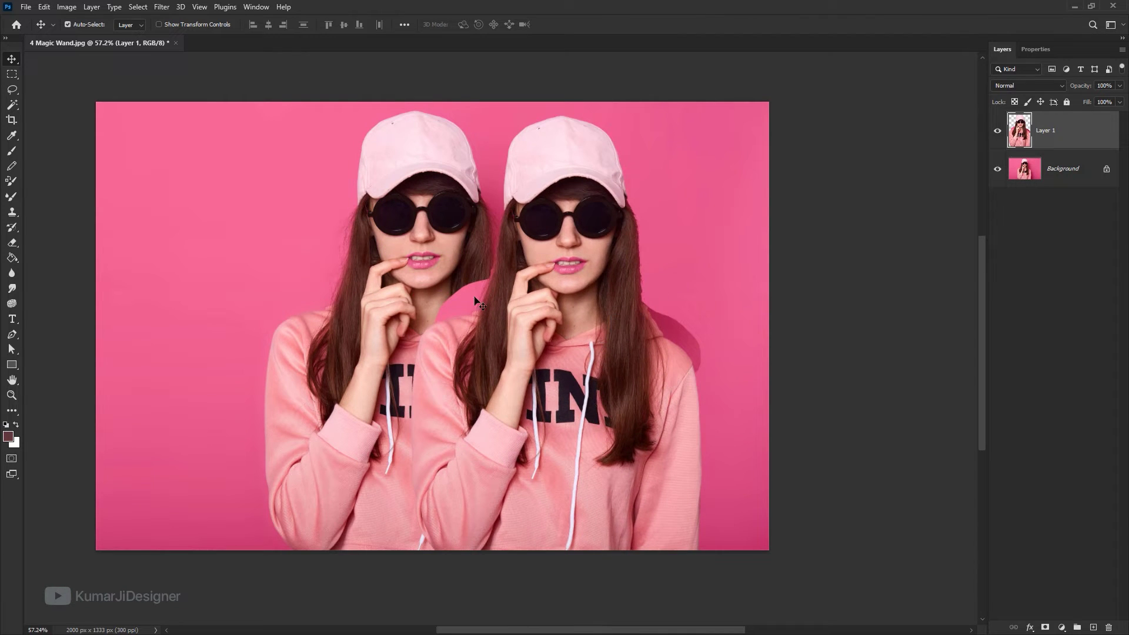
pyautogui.click(12, 105)
pyautogui.press('Delete')
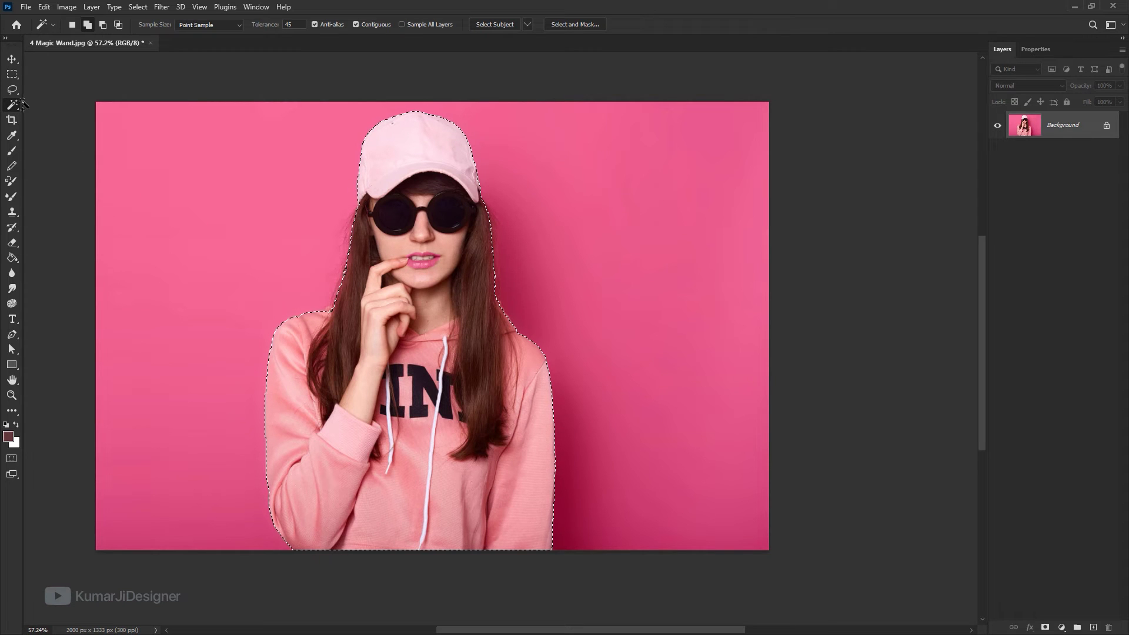
pyautogui.click(143, 8)
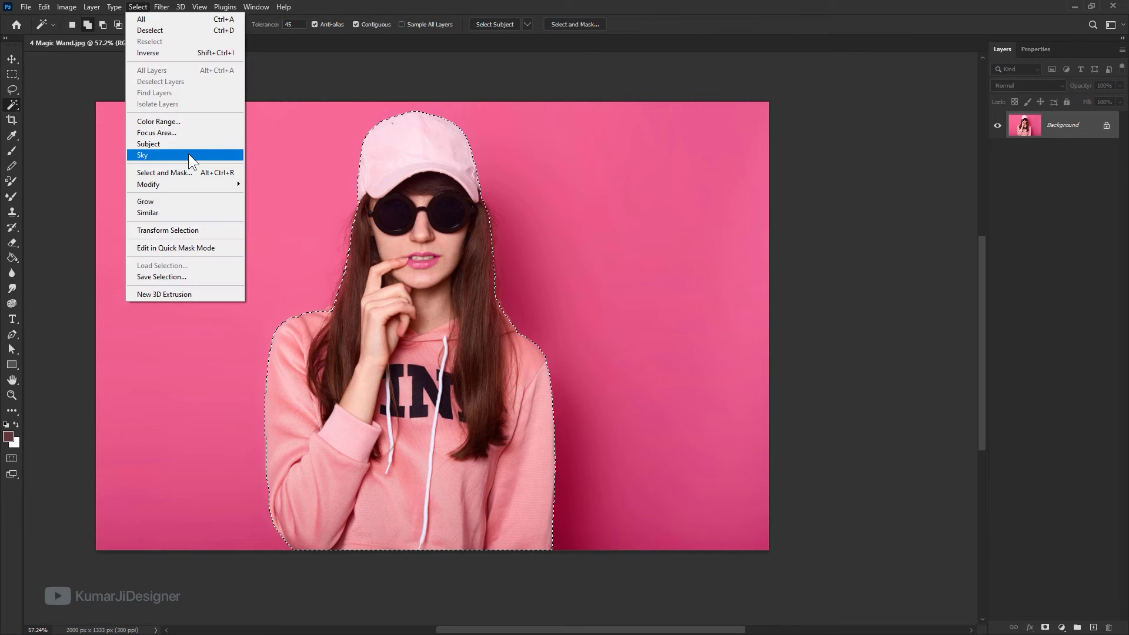
pyautogui.click(388, 11)
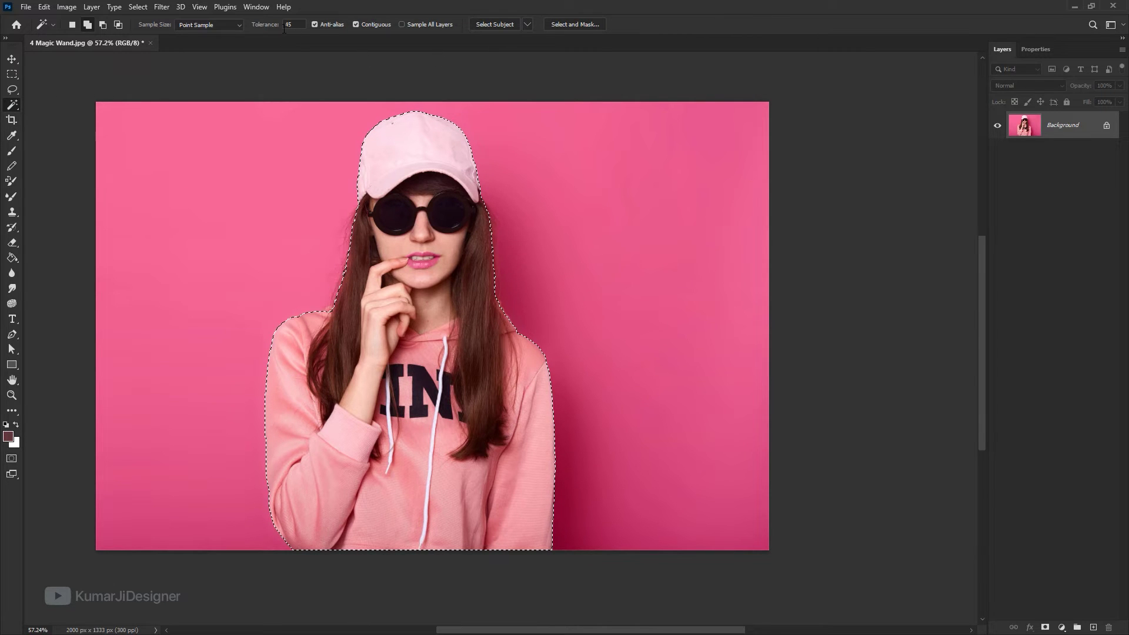
pyautogui.click(267, 86)
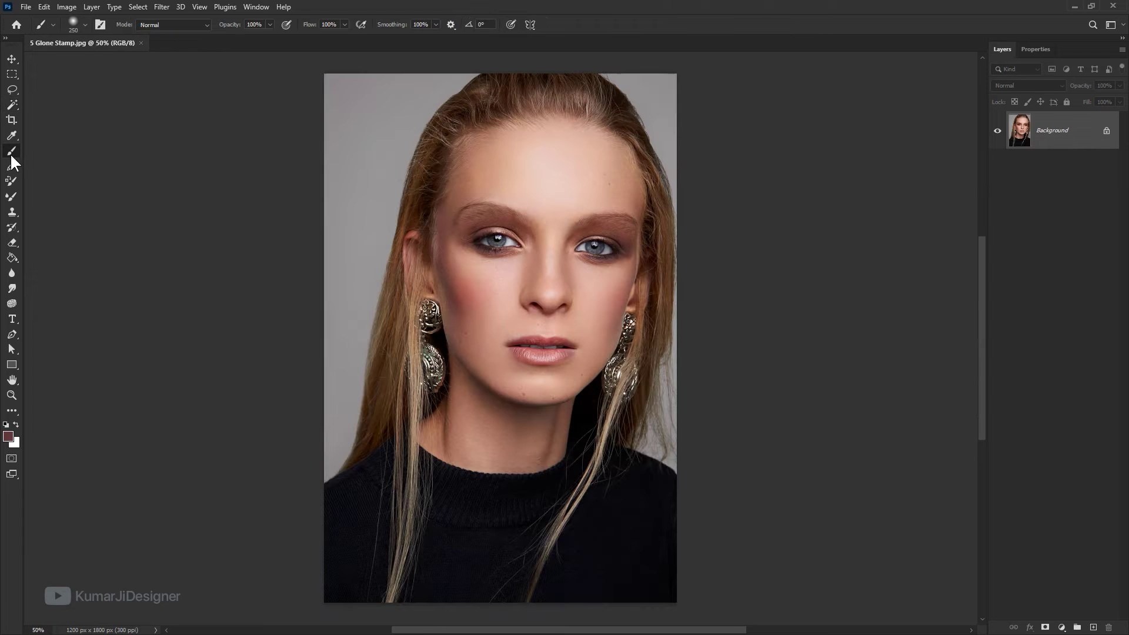
# Sample the light skin tone from the woman's forehead as the foreground color in the 5 Glone Stamp.jpg portrait
pyautogui.click(13, 211)
pyautogui.click(20, 241)
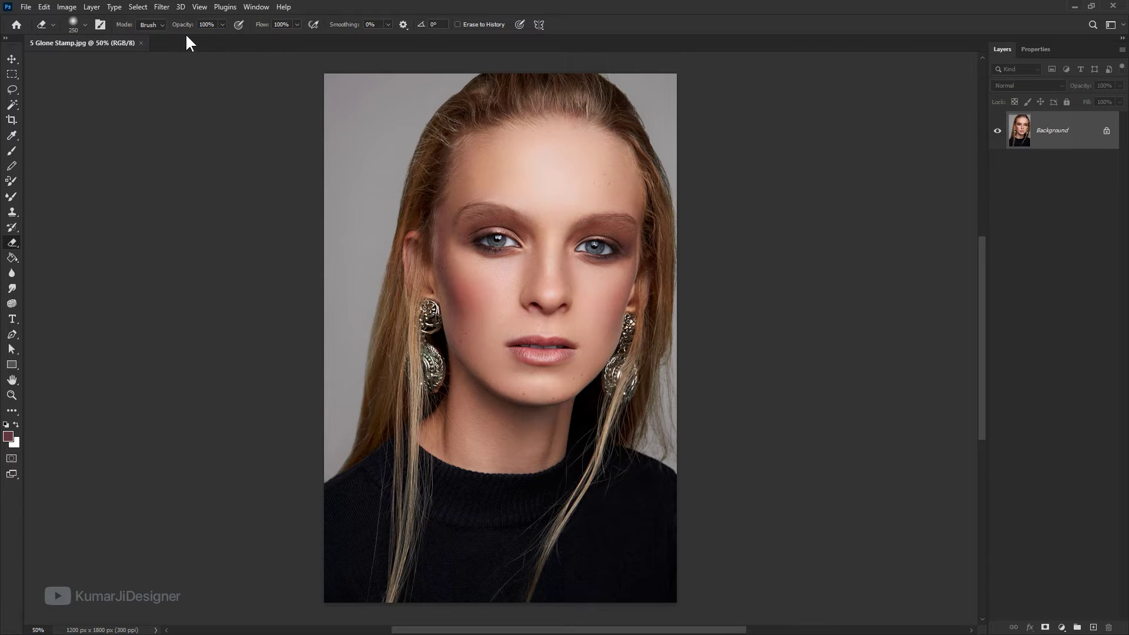
pyautogui.press('b')
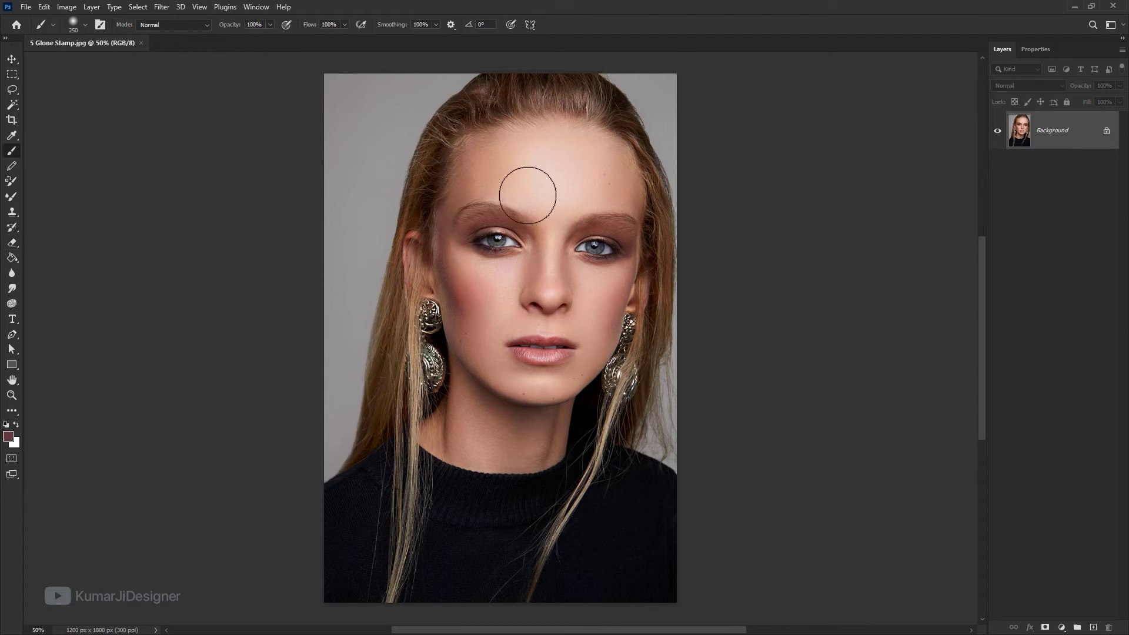
pyautogui.press('o')
pyautogui.press('i')
pyautogui.click(555, 151)
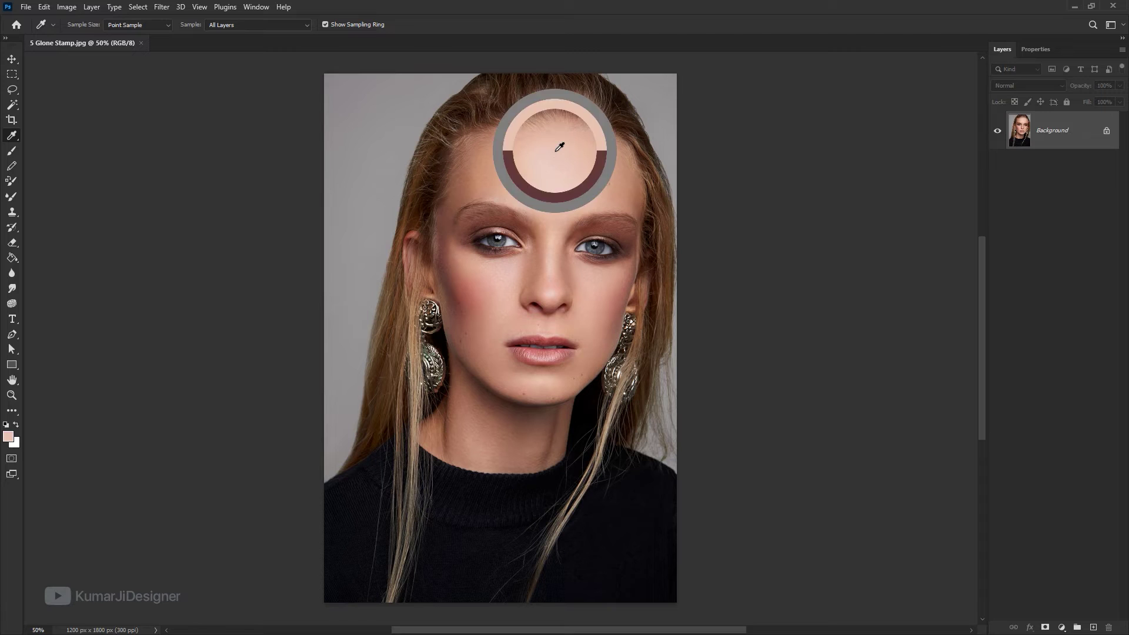
# Try painting the sampled skin tone over the face with the Brush at 30% and 100% opacity, and revert the strokes
pyautogui.press('b')
pyautogui.moveTo(447, 171)
pyautogui.mouseDown()
pyautogui.moveTo(488, 124)
pyautogui.moveTo(554, 130)
pyautogui.mouseUp()
pyautogui.hotkey('ctrl', 'z')
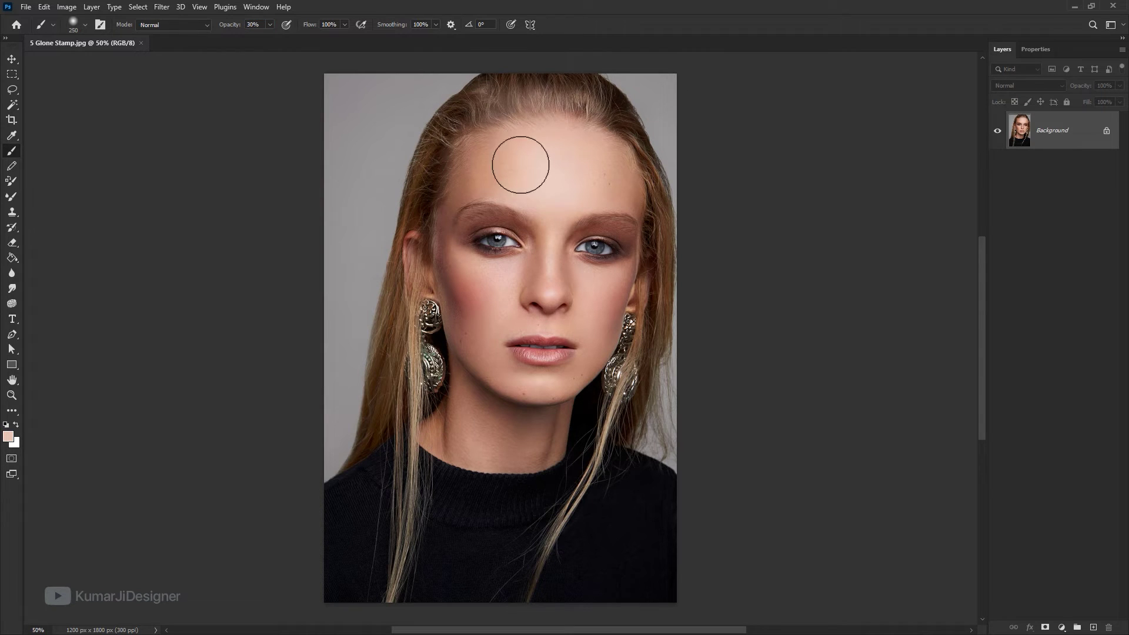
pyautogui.moveTo(435, 251); pyautogui.dragTo(451, 209)
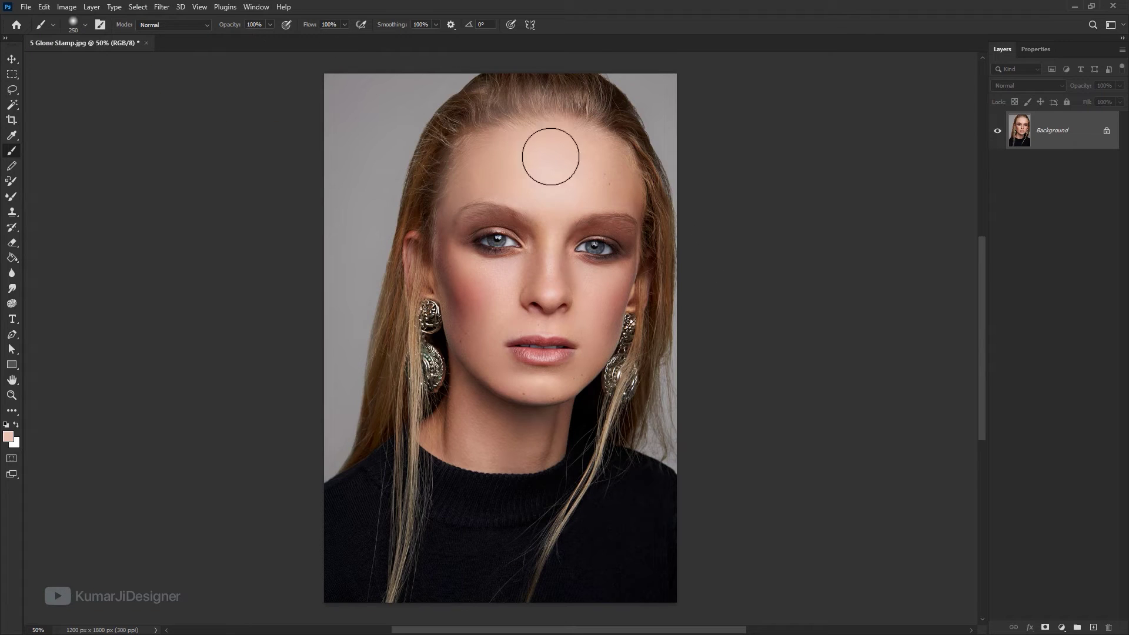
pyautogui.moveTo(550, 156)
pyautogui.mouseDown()
pyautogui.moveTo(652, 177)
pyautogui.moveTo(461, 222)
pyautogui.moveTo(447, 194)
pyautogui.mouseUp()
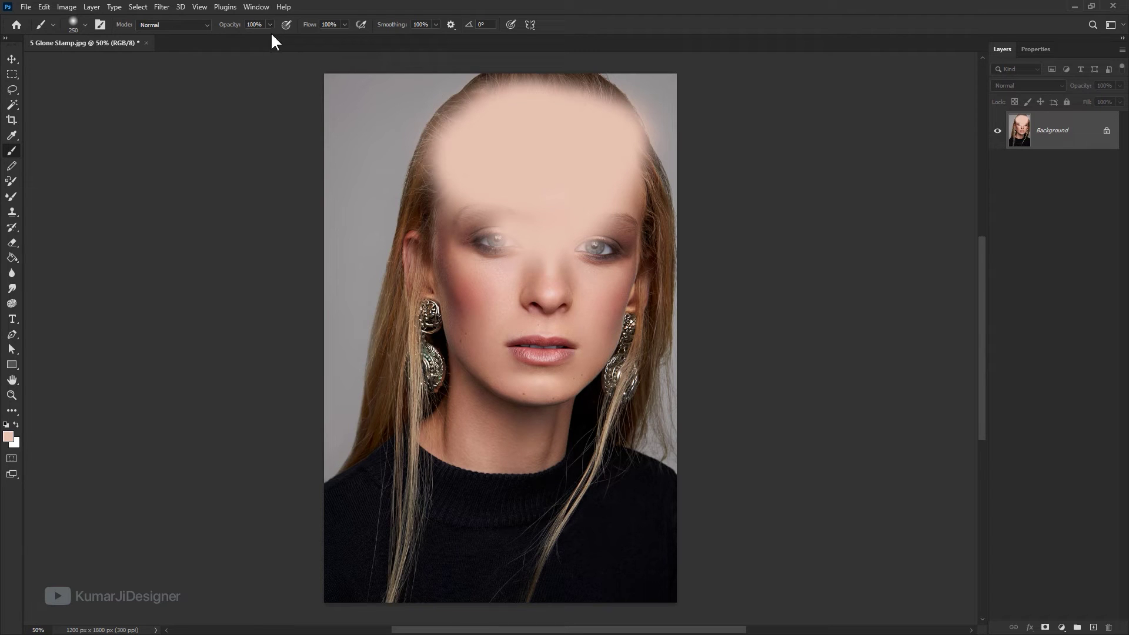
pyautogui.press('F12')
pyautogui.press('v')
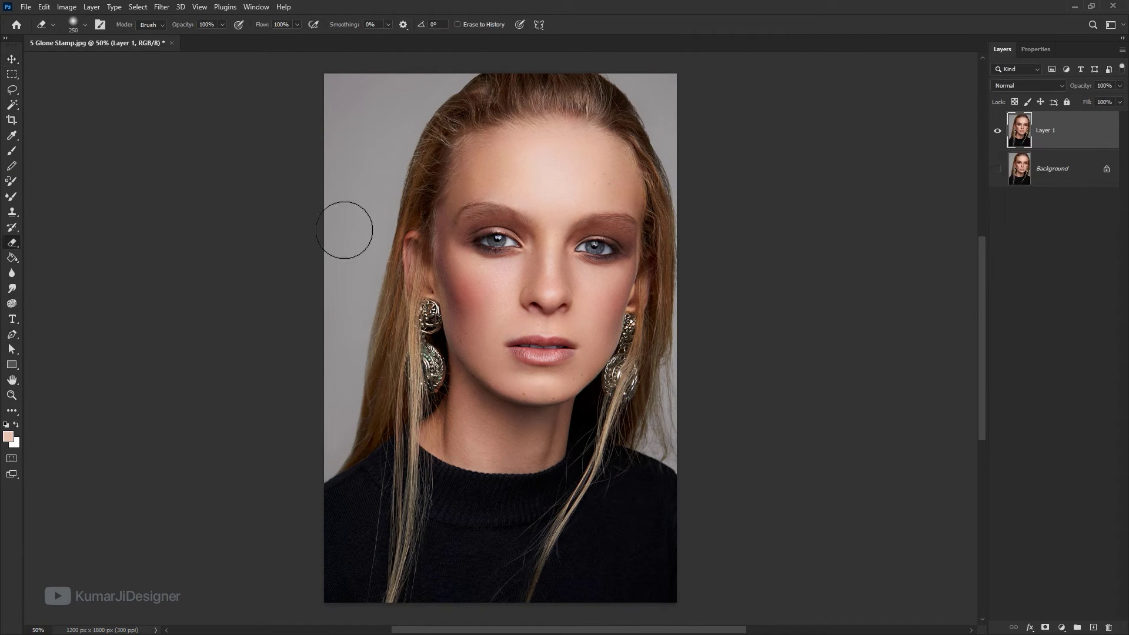
# Erase the grey backdrop beside the hair on Layer 1 at 100% opacity, and partially erase the forehead and cheek at 30%
pyautogui.moveTo(346, 229)
pyautogui.mouseDown()
pyautogui.moveTo(323, 396)
pyautogui.moveTo(380, 182)
pyautogui.moveTo(377, 205)
pyautogui.mouseUp()
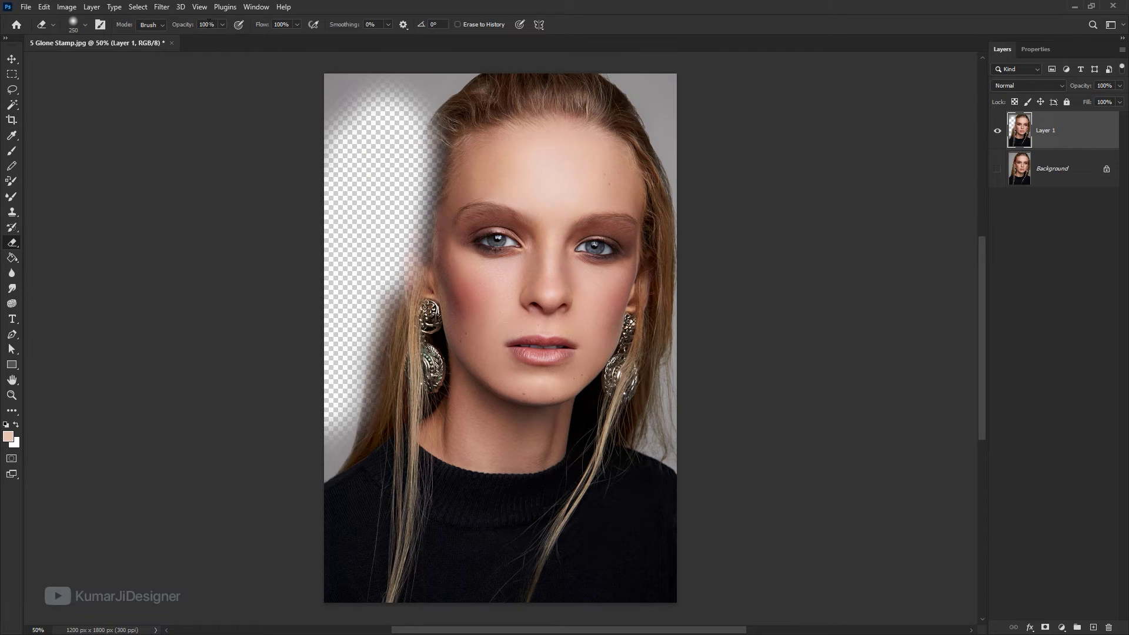
pyautogui.click(208, 24)
pyautogui.write('30')
pyautogui.press('Return')
pyautogui.moveTo(496, 159)
pyautogui.mouseDown()
pyautogui.moveTo(447, 230)
pyautogui.moveTo(403, 176)
pyautogui.mouseUp()
pyautogui.moveTo(500, 182)
pyautogui.mouseDown()
pyautogui.moveTo(484, 296)
pyautogui.moveTo(506, 264)
pyautogui.moveTo(543, 185)
pyautogui.moveTo(440, 305)
pyautogui.moveTo(441, 276)
pyautogui.mouseUp()
pyautogui.moveTo(544, 167); pyautogui.dragTo(465, 141)
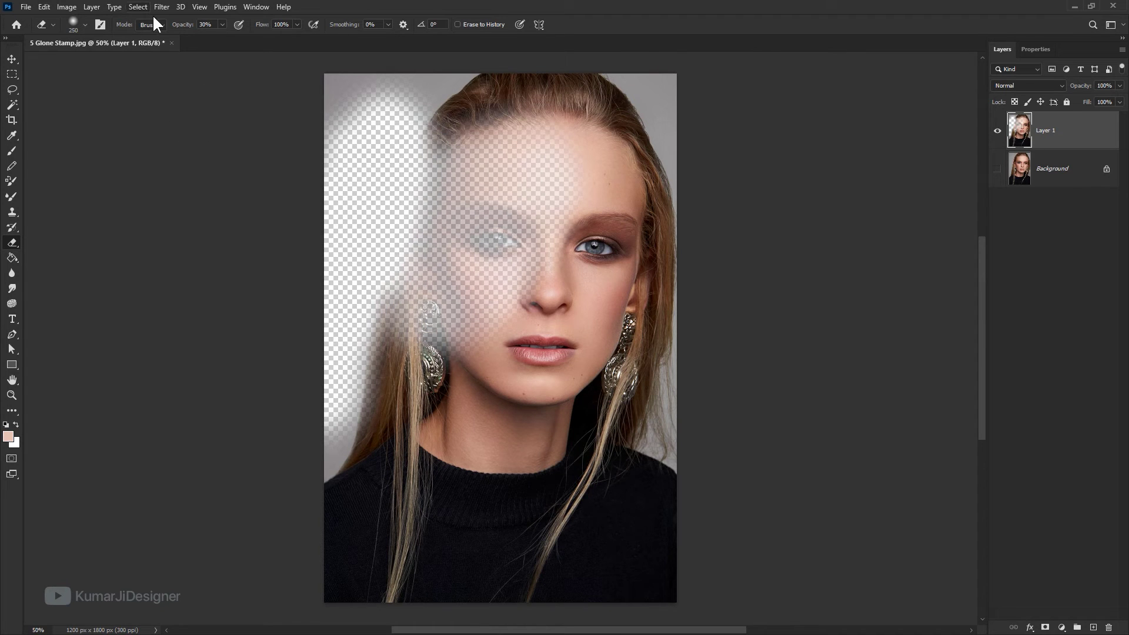
pyautogui.click(191, 25)
pyautogui.moveTo(540, 167); pyautogui.dragTo(456, 232)
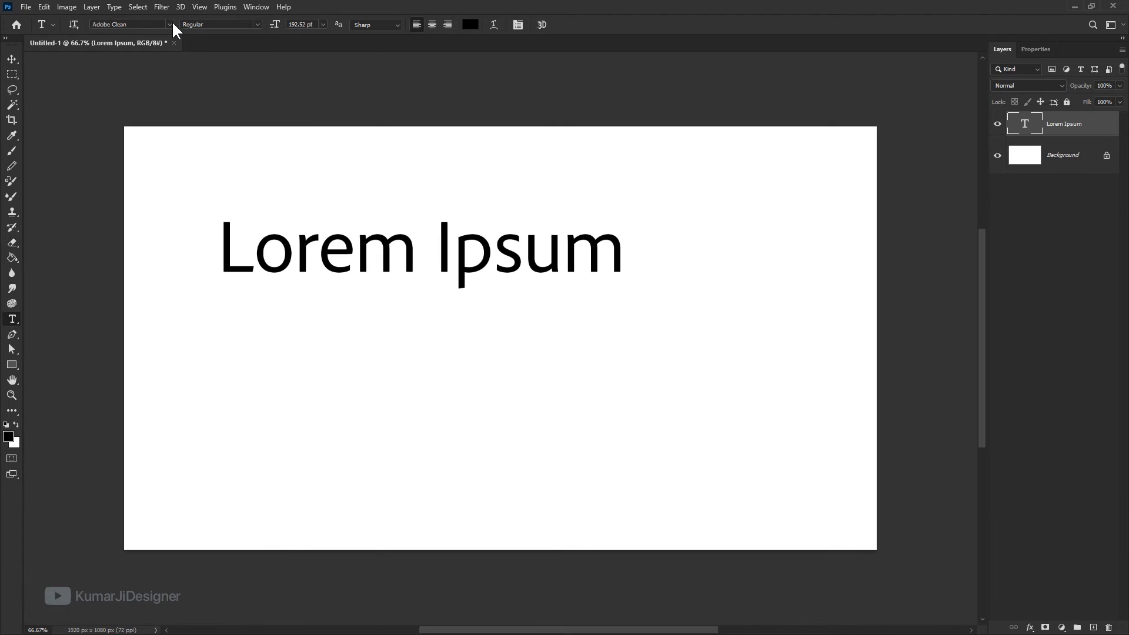
# Look through the fonts for the Lorem Ipsum text and set its style to Bold SemiCondensed
pyautogui.click(171, 23)
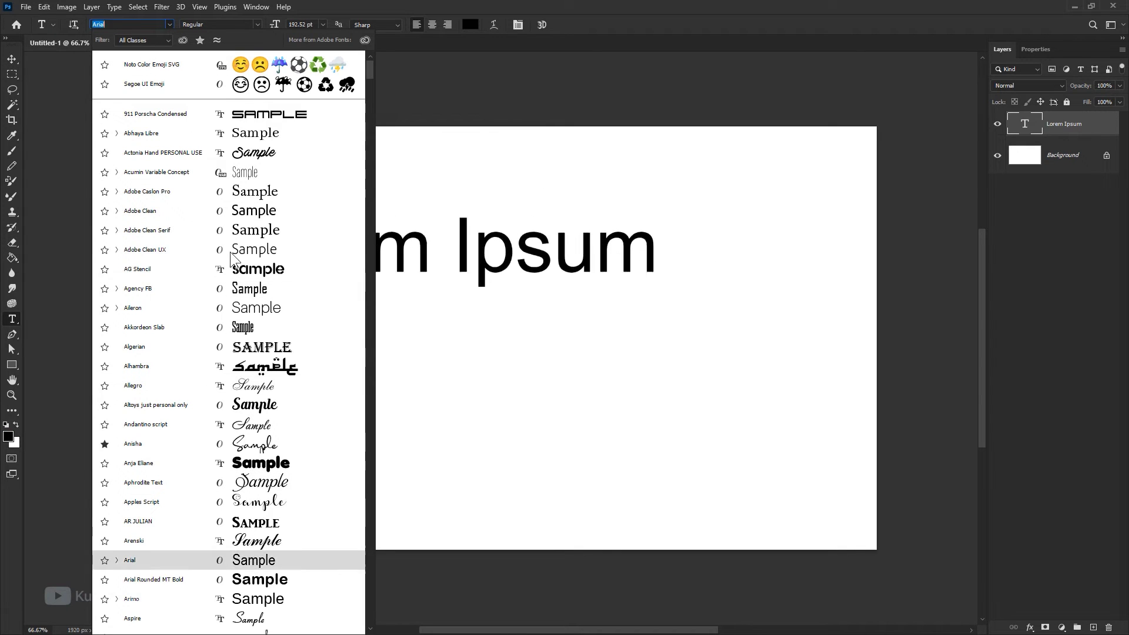
pyautogui.click(256, 24)
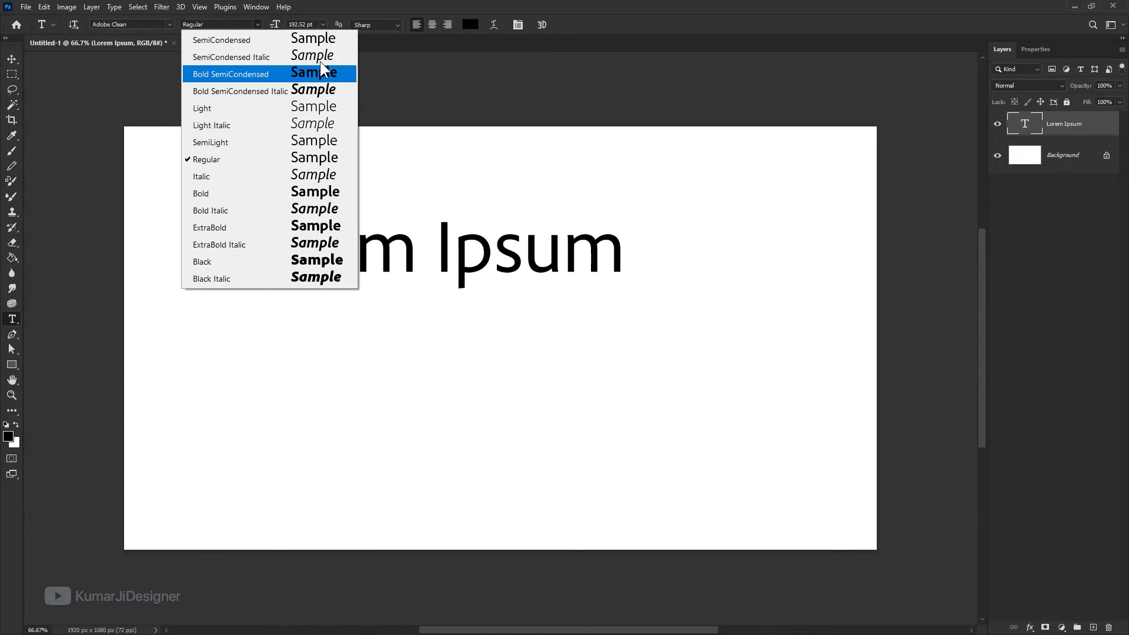
pyautogui.click(329, 77)
pyautogui.click(315, 24)
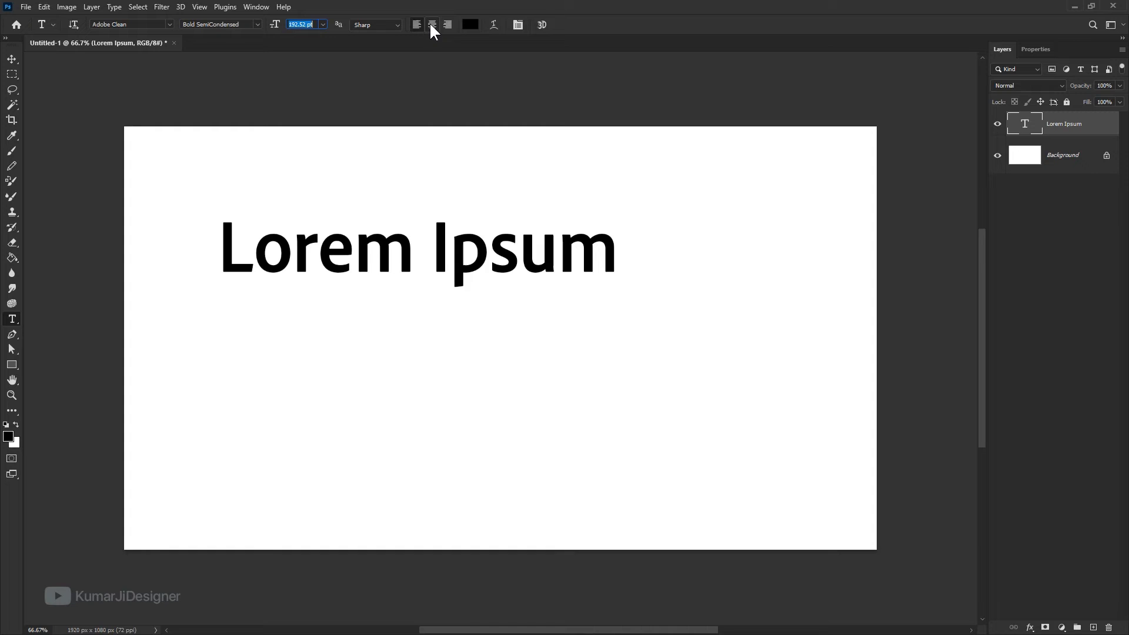
# Try center and right alignment on the Lorem Ipsum text, restore left alignment, and keep Sharp anti-aliasing
pyautogui.click(431, 25)
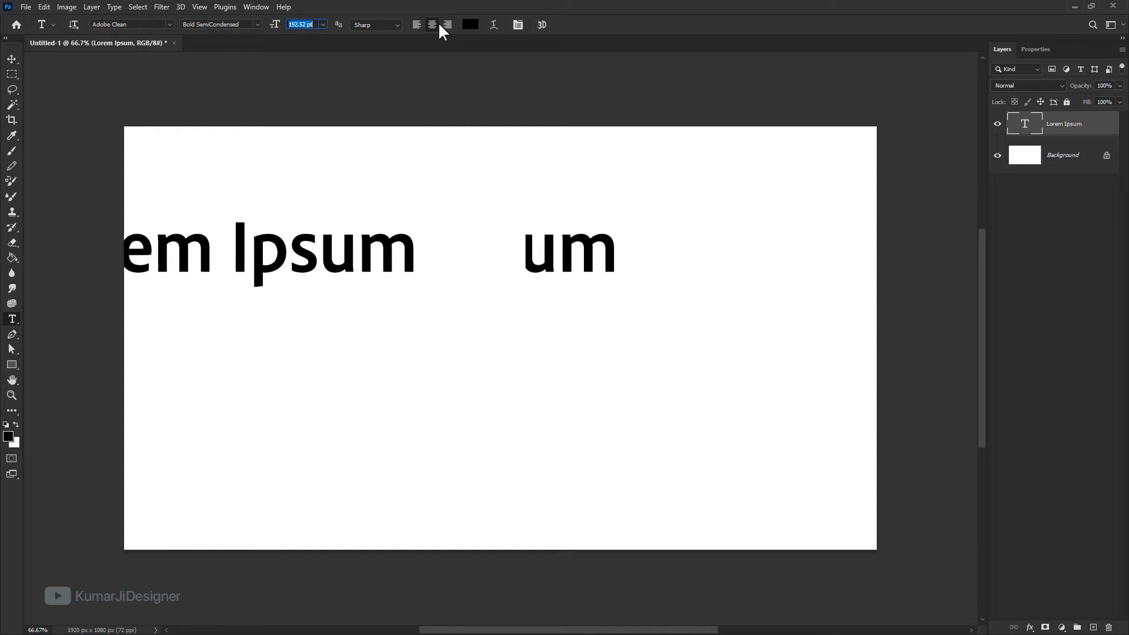
pyautogui.click(446, 25)
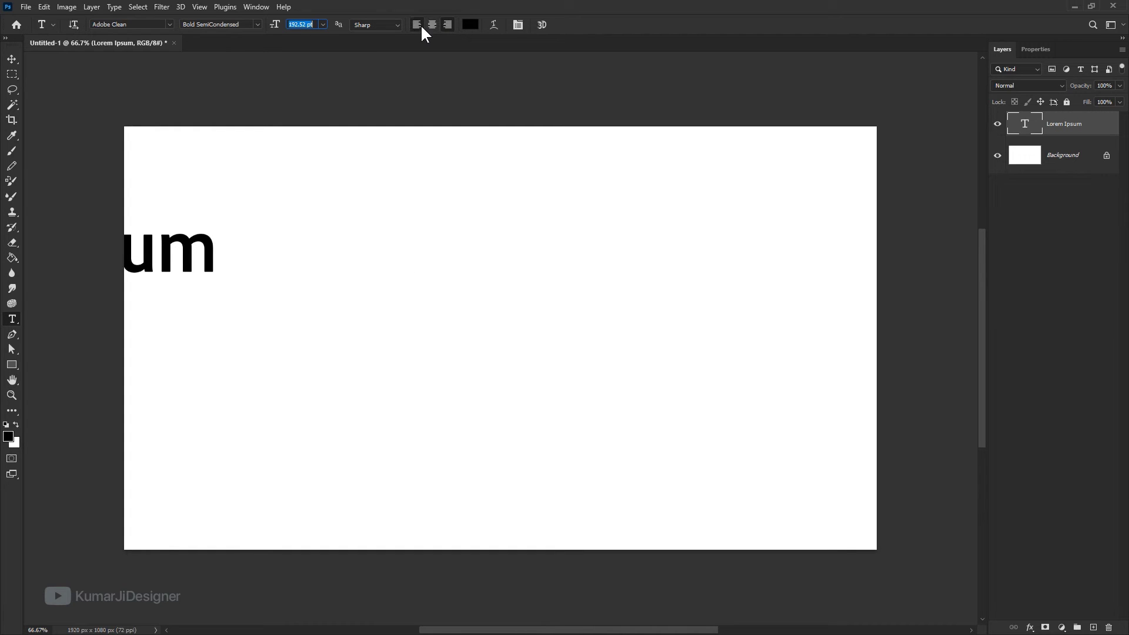
pyautogui.click(420, 24)
pyautogui.click(392, 27)
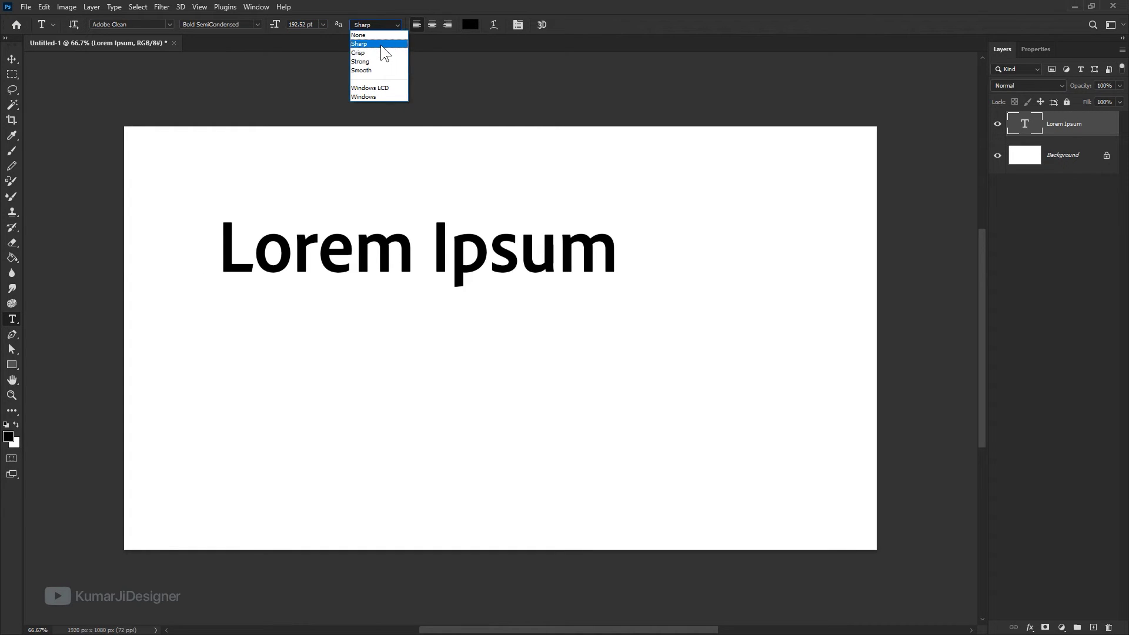
pyautogui.click(382, 45)
# Change the Lorem Ipsum text color to dark red ab0909
pyautogui.click(468, 25)
pyautogui.click(772, 272)
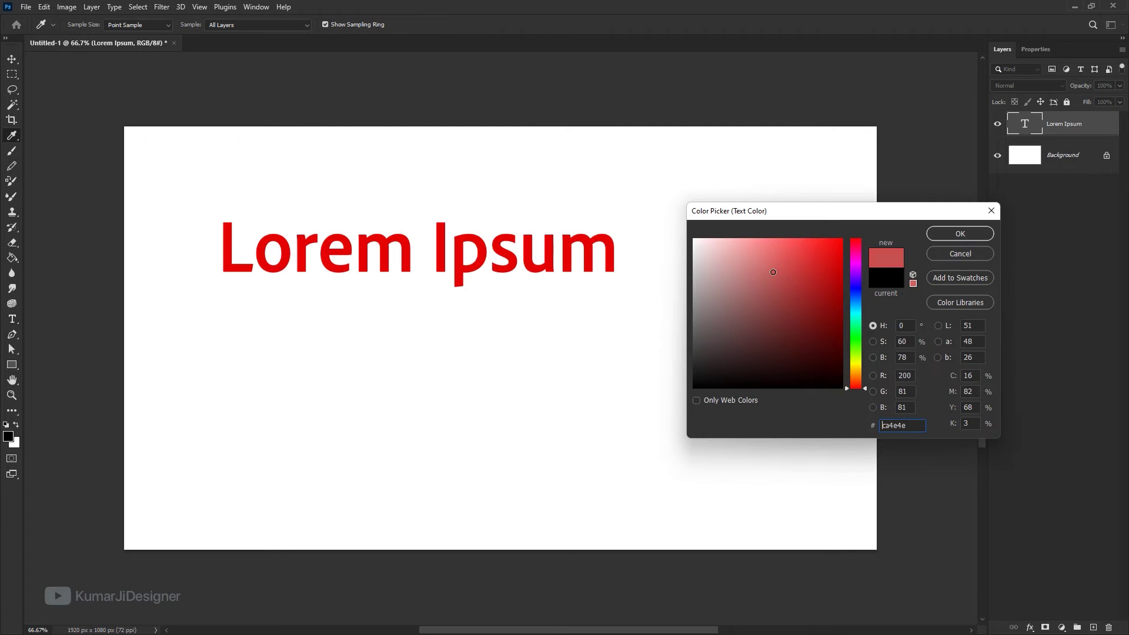
pyautogui.click(829, 293)
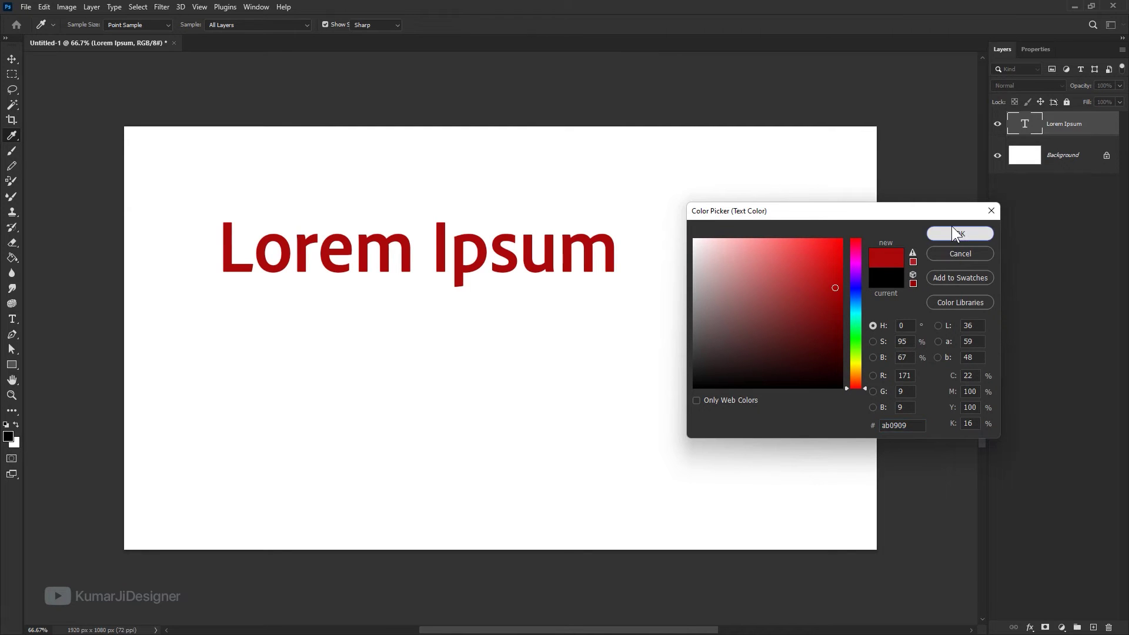
pyautogui.click(952, 229)
# Warp the Lorem Ipsum text with the Arc style, horizontal, with a +50% bend
pyautogui.click(495, 24)
pyautogui.click(839, 390)
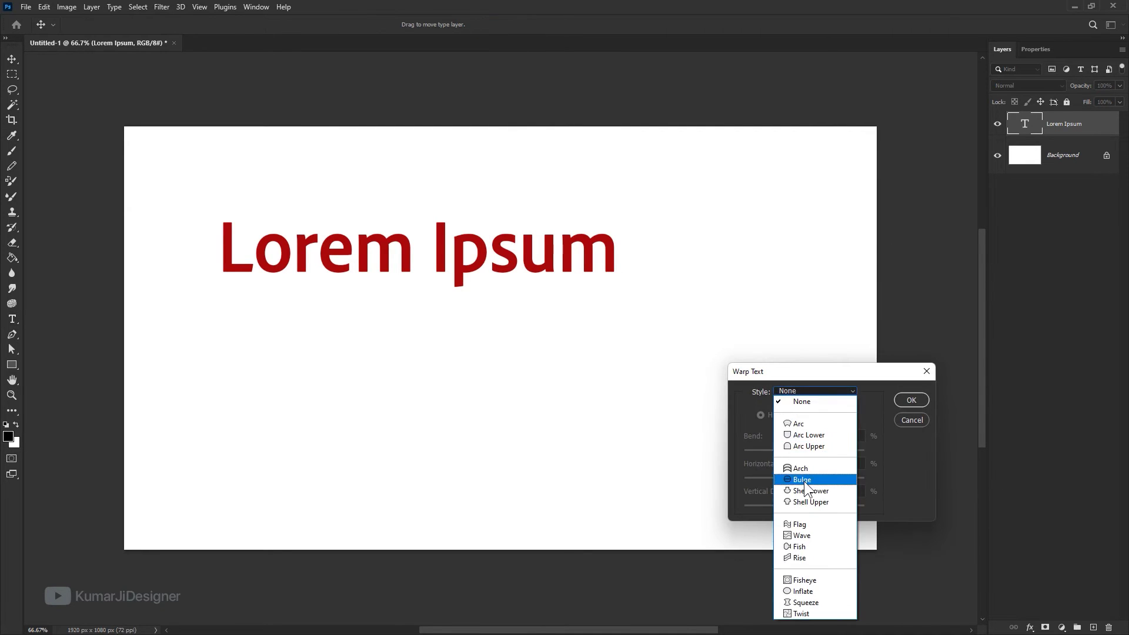
pyautogui.click(811, 424)
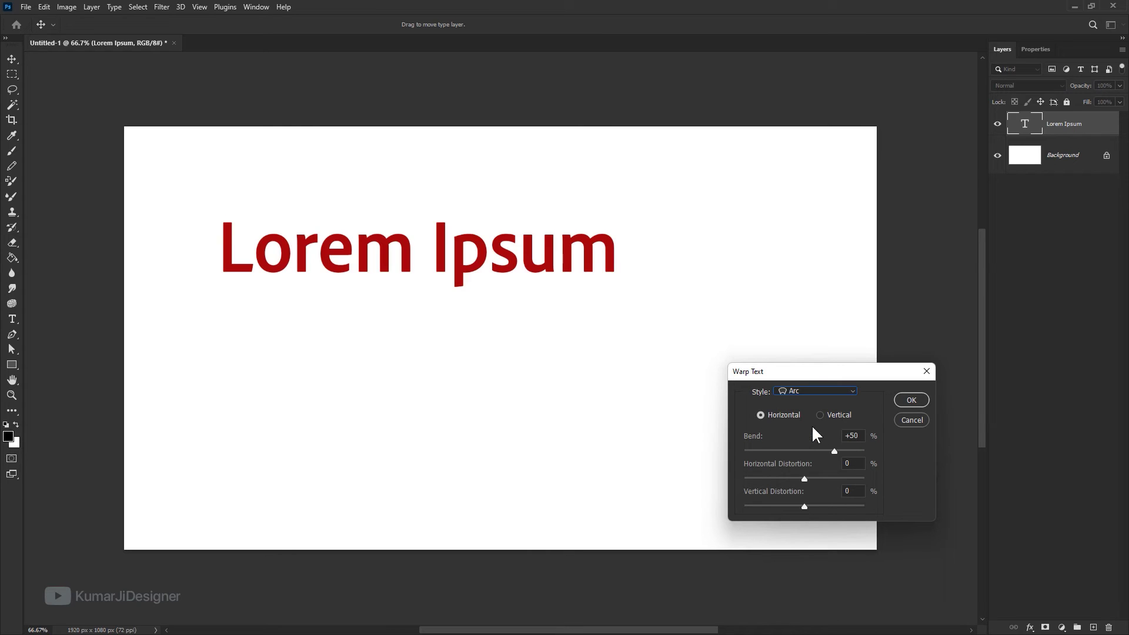
pyautogui.click(909, 399)
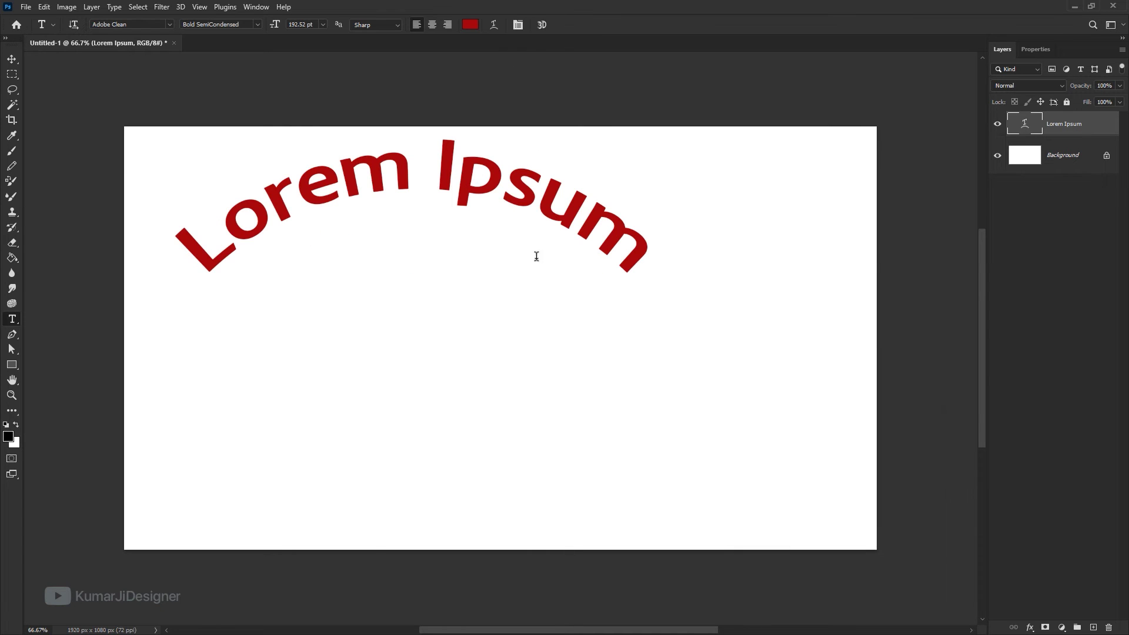
# Preview the Adobe Clean Serif font on the Lorem Ipsum text, open its color picker, and cancel without a change
pyautogui.click(169, 24)
pyautogui.press('Down')
pyautogui.click(257, 24)
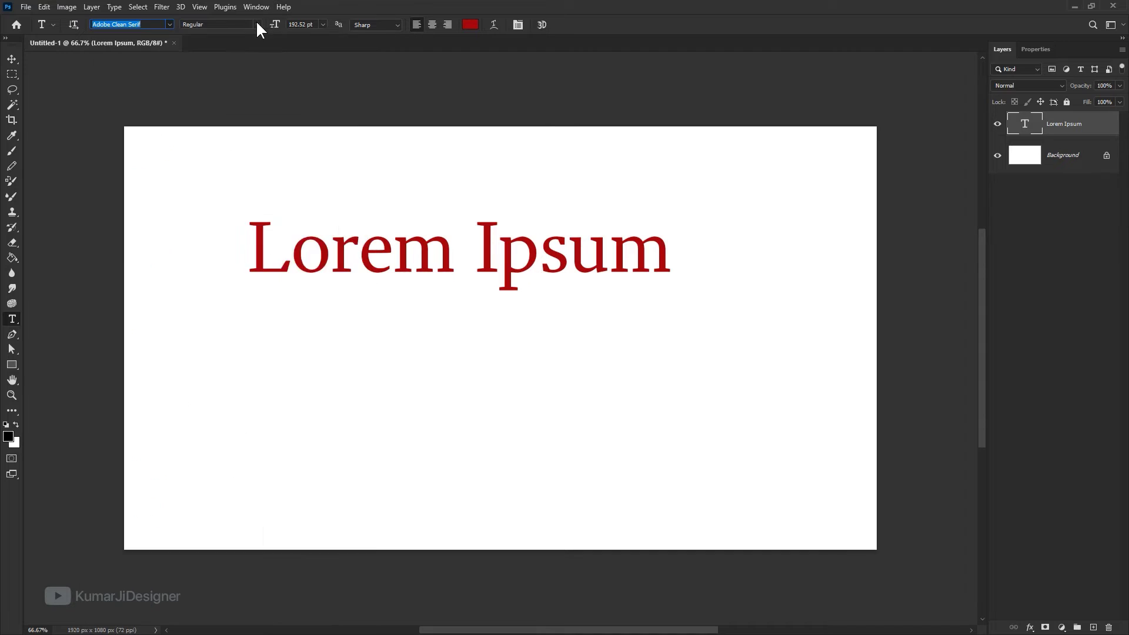
pyautogui.click(324, 24)
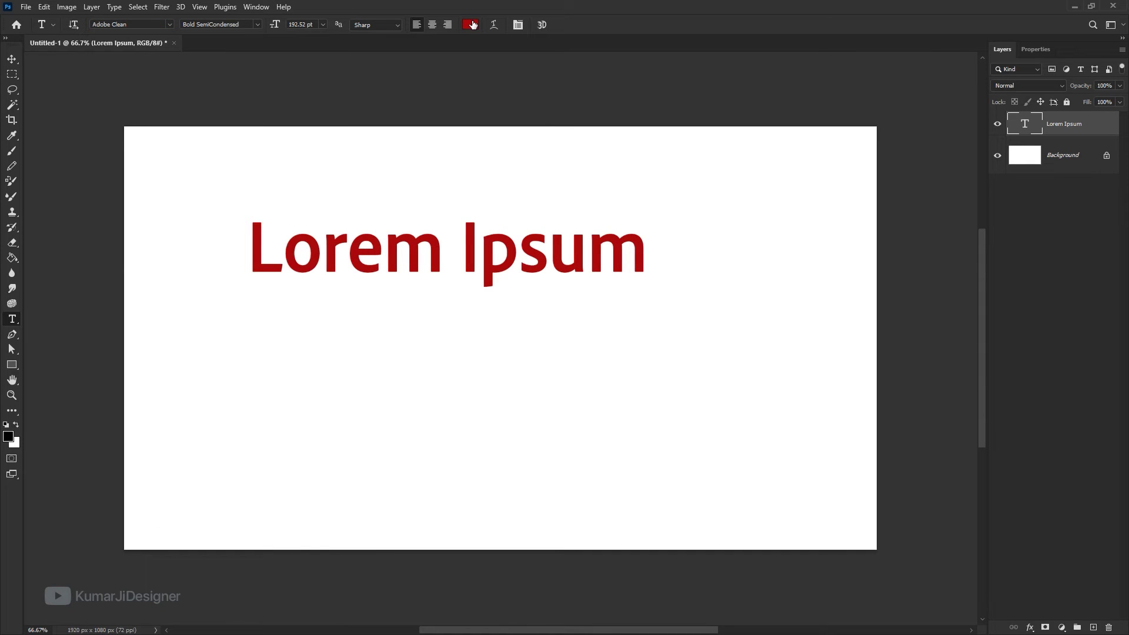
pyautogui.click(470, 24)
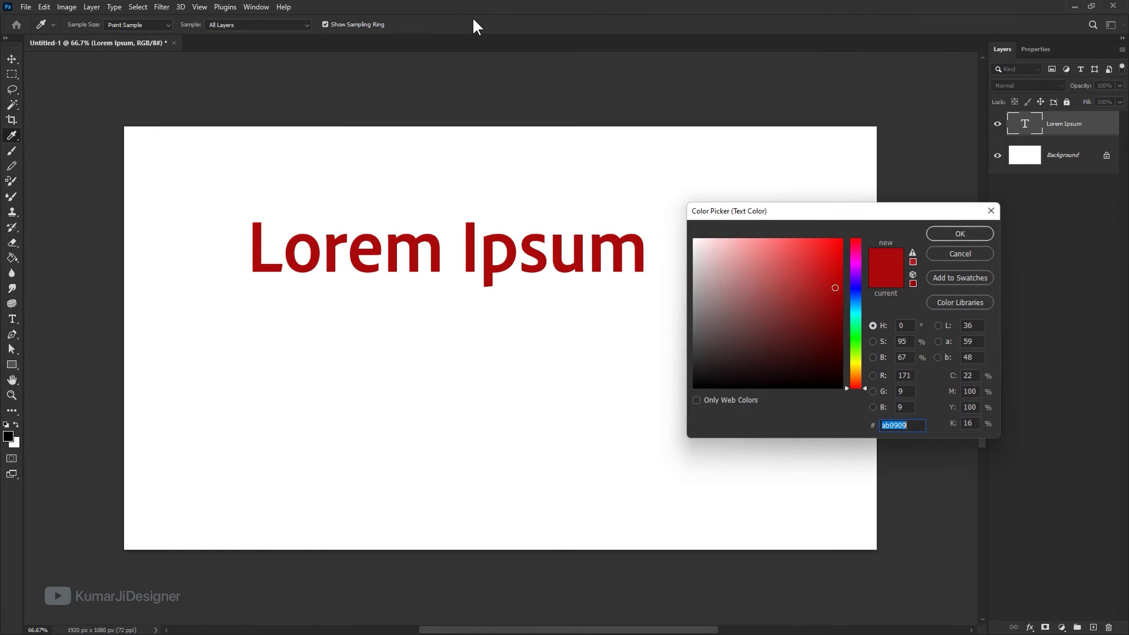
pyautogui.click(958, 256)
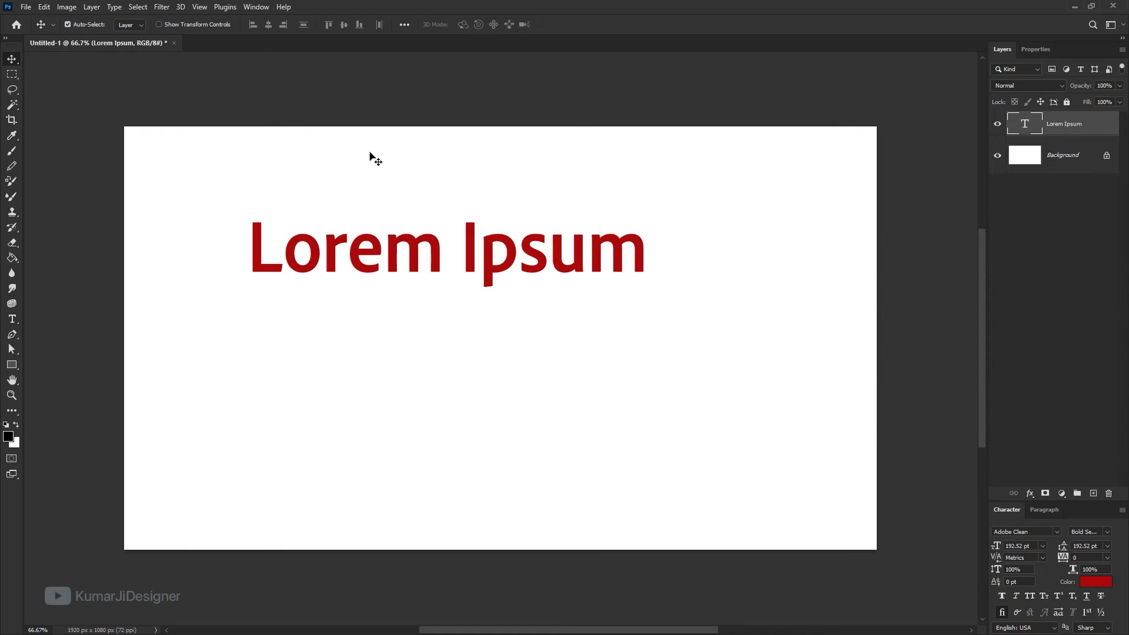
# Draw a straight-segment path on the blank canvas with the Pen tool in Path mode, and delete the path
pyautogui.press('t')
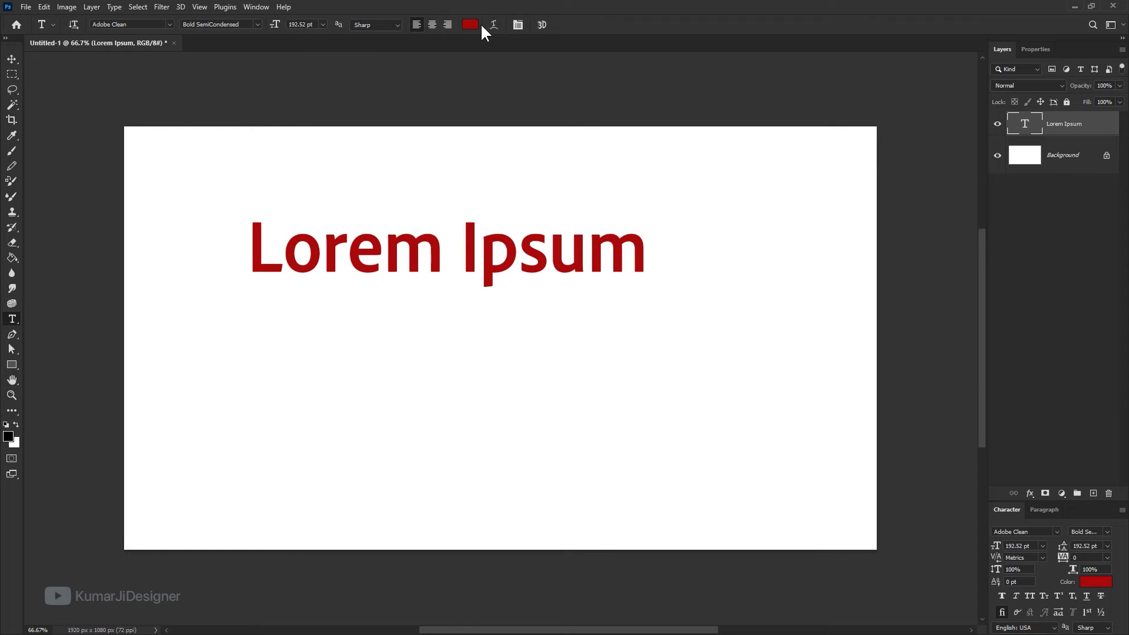
pyautogui.press('p')
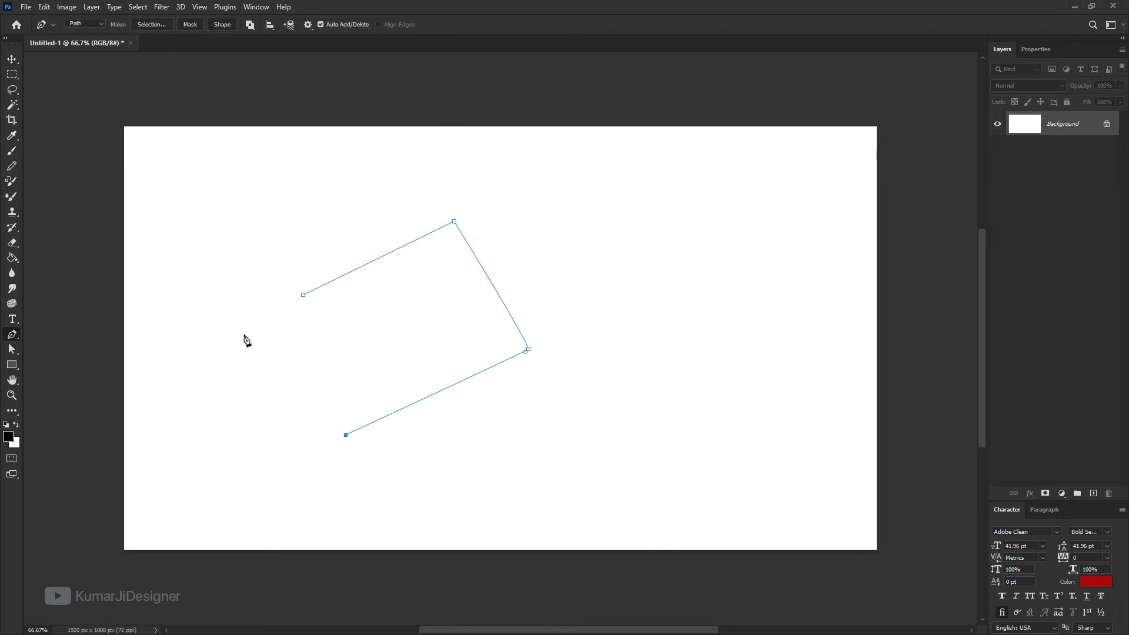
pyautogui.click(239, 331)
pyautogui.click(287, 258)
pyautogui.press('v')
pyautogui.press('Delete')
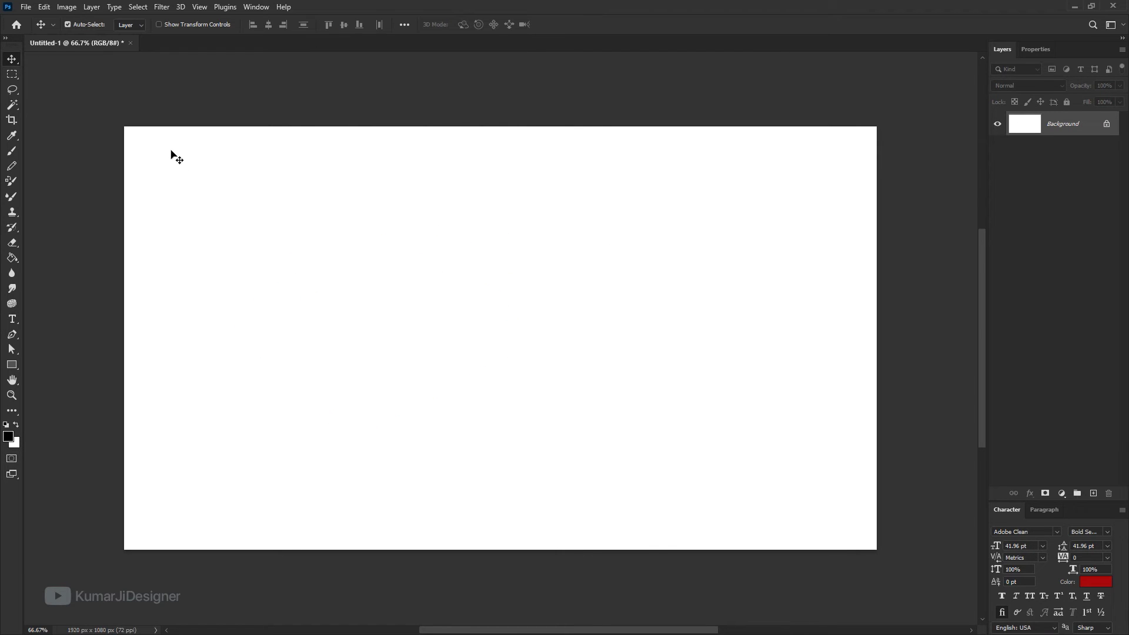
# Draw a closed four-sided polygon about 803 by 617 px on the canvas with the Pen tool in Shape mode
pyautogui.press('p')
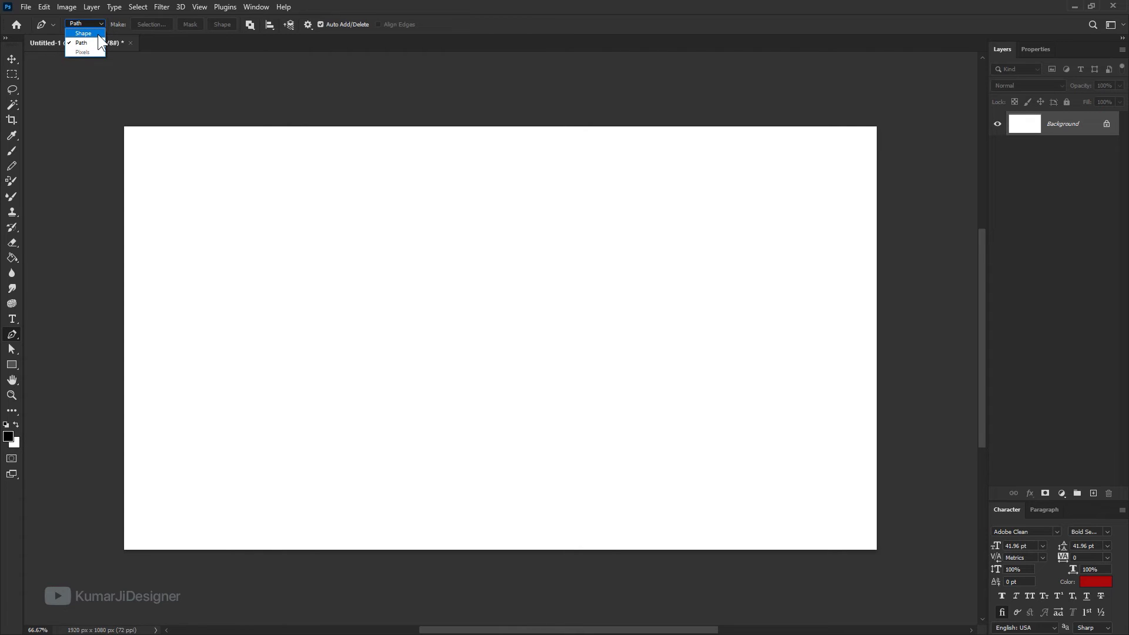
pyautogui.click(97, 34)
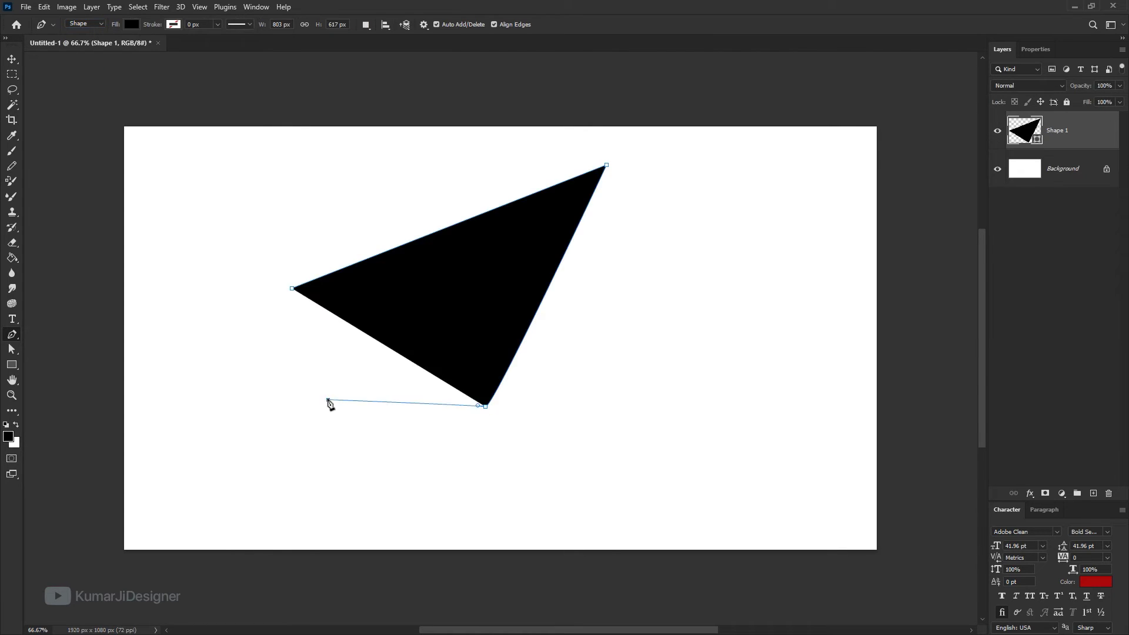
pyautogui.click(327, 400)
pyautogui.click(292, 289)
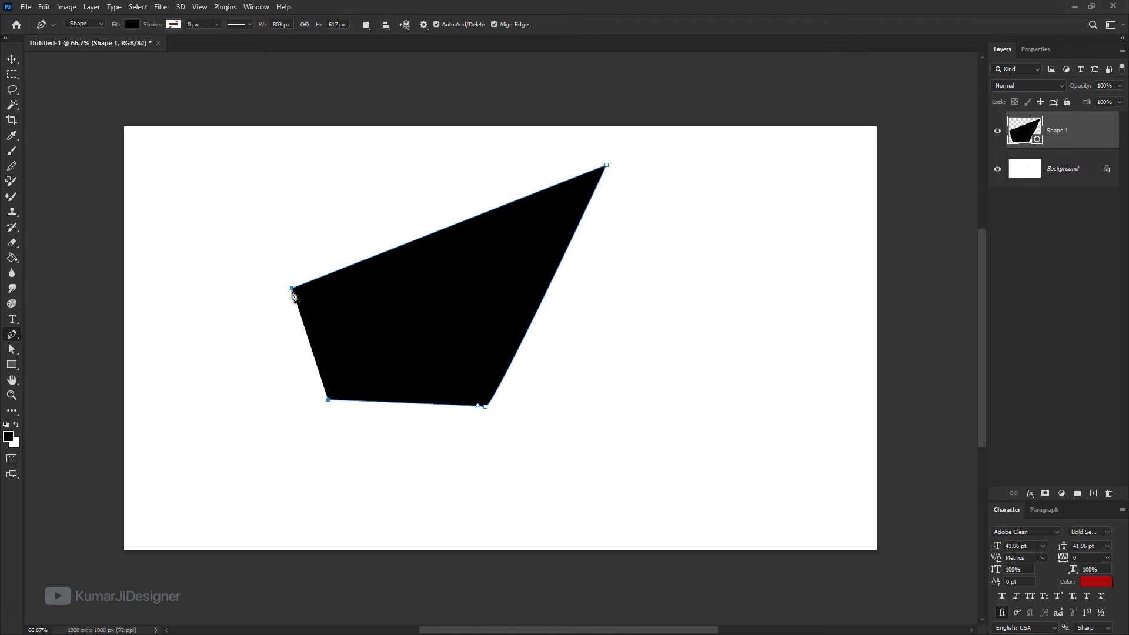
# Give the polygon a blue fill and a 20 px pink stroke with a dashed line style
pyautogui.click(131, 24)
pyautogui.click(142, 87)
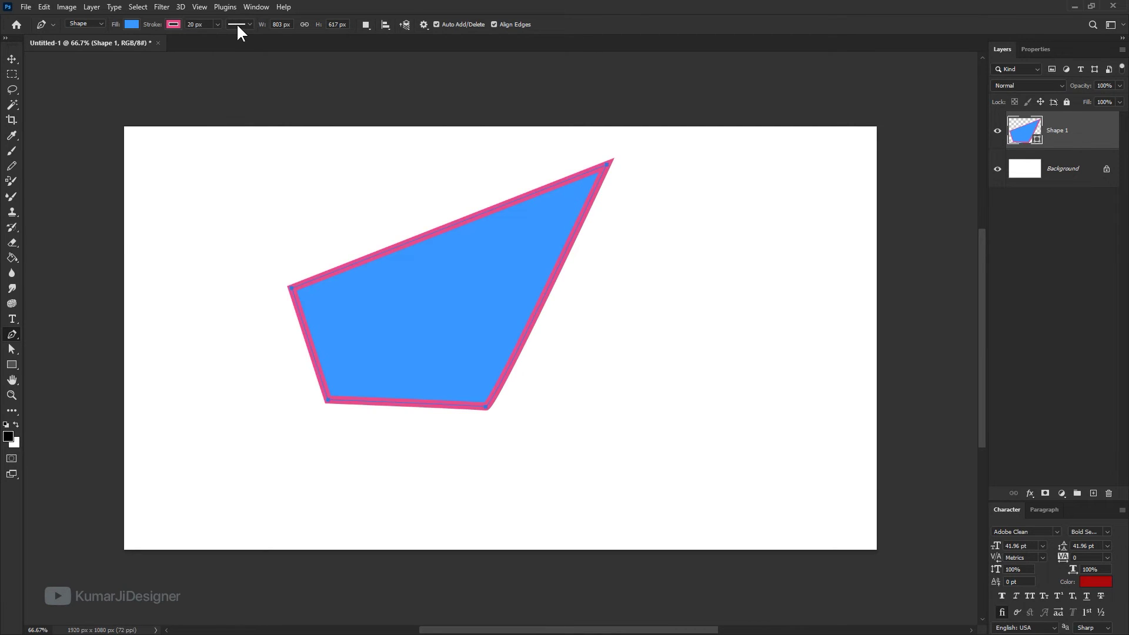
pyautogui.click(241, 24)
pyautogui.click(247, 85)
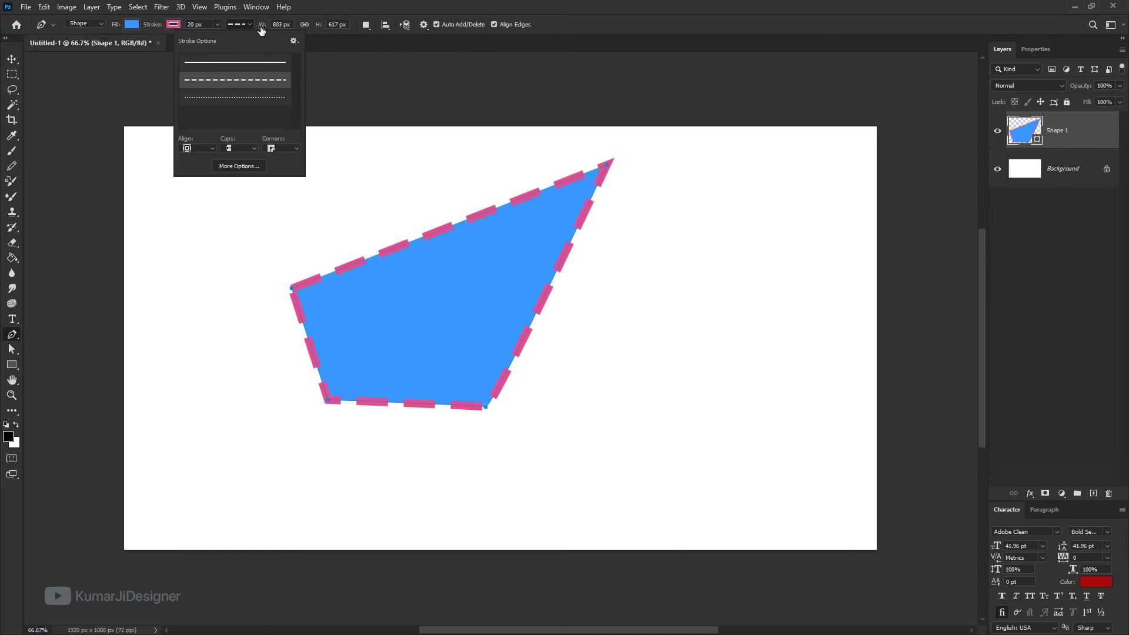
pyautogui.click(83, 23)
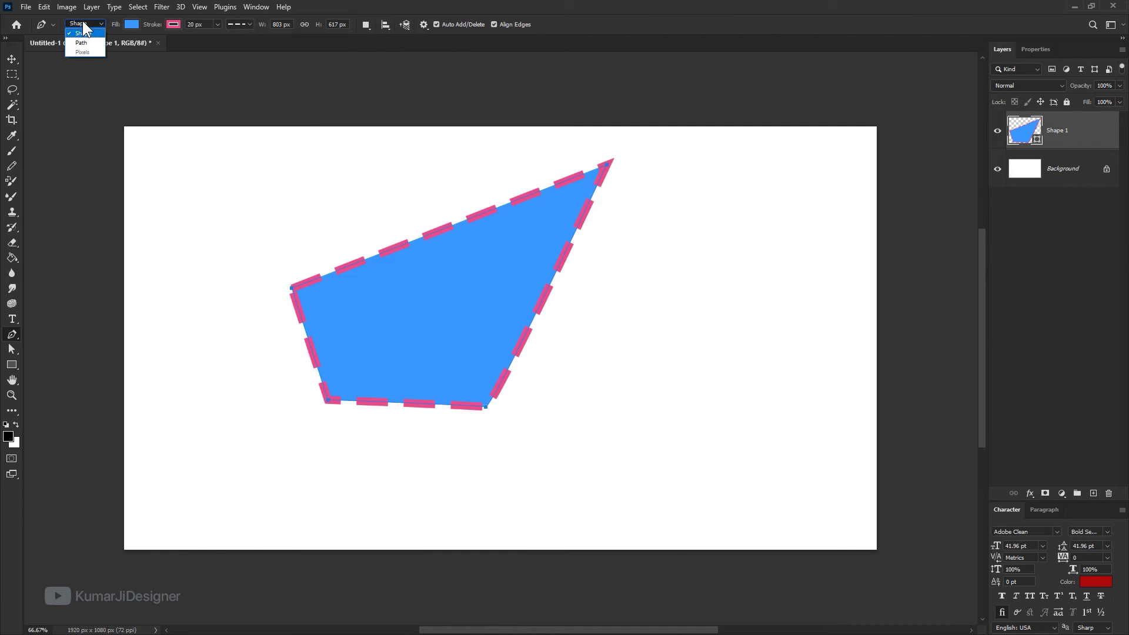
pyautogui.click(83, 22)
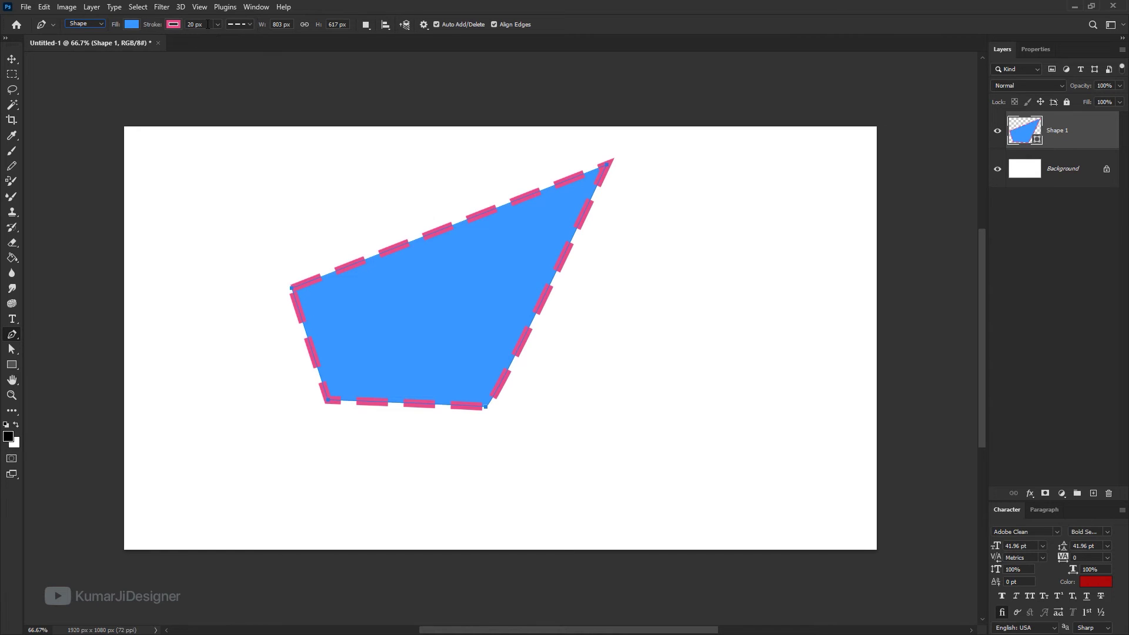
pyautogui.click(247, 25)
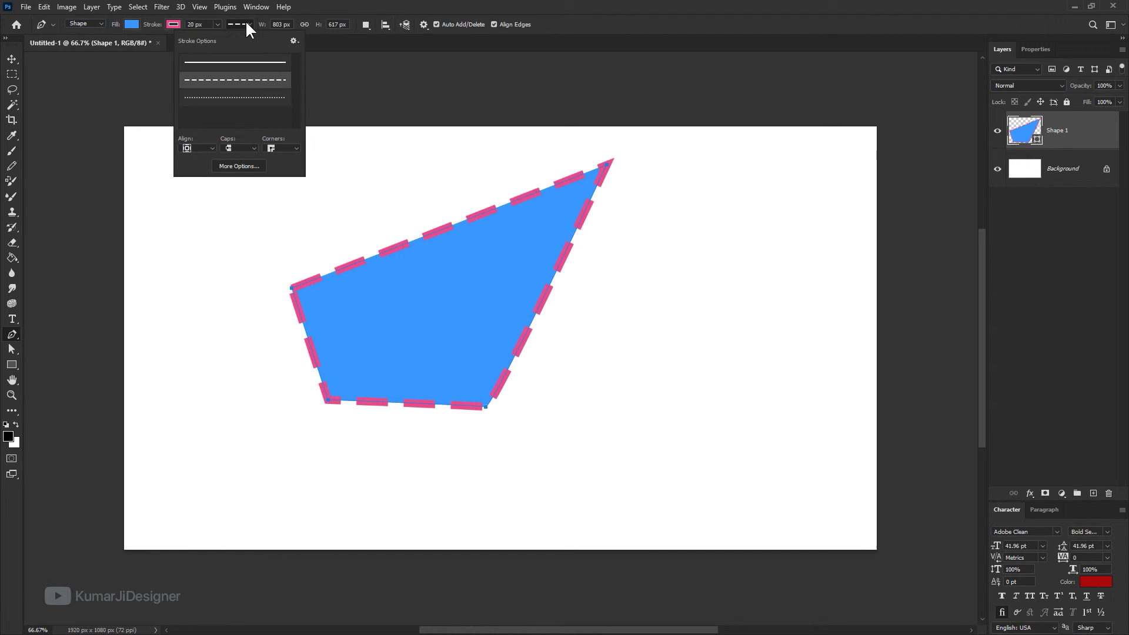
pyautogui.click(337, 9)
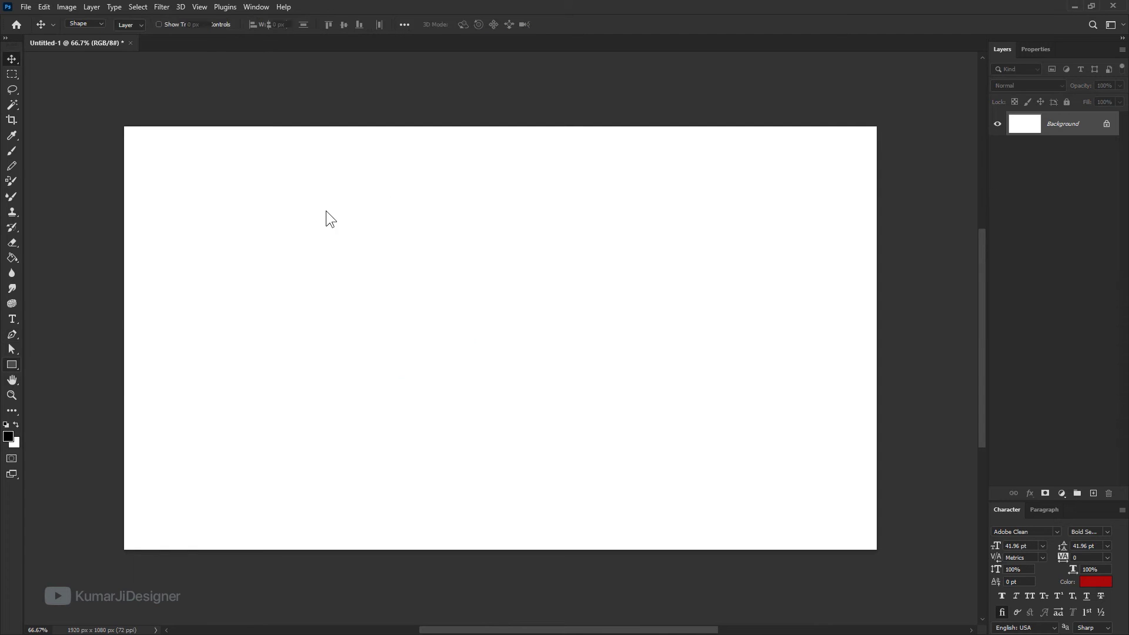
# Draw a black square about 468 px per side on the blank canvas with the Rectangle tool in Shape mode
pyautogui.moveTo(326, 210); pyautogui.dragTo(508, 393)
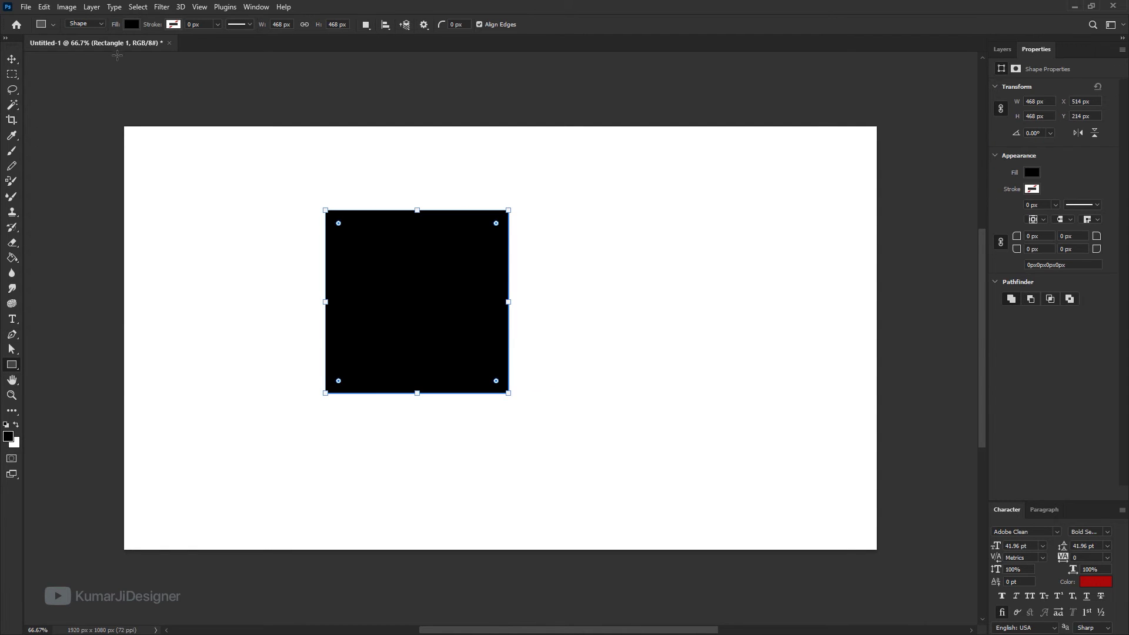
pyautogui.click(98, 25)
pyautogui.click(128, 24)
# Style the square with no fill, a 5 px black dashed stroke and rounded corners
pyautogui.click(250, 24)
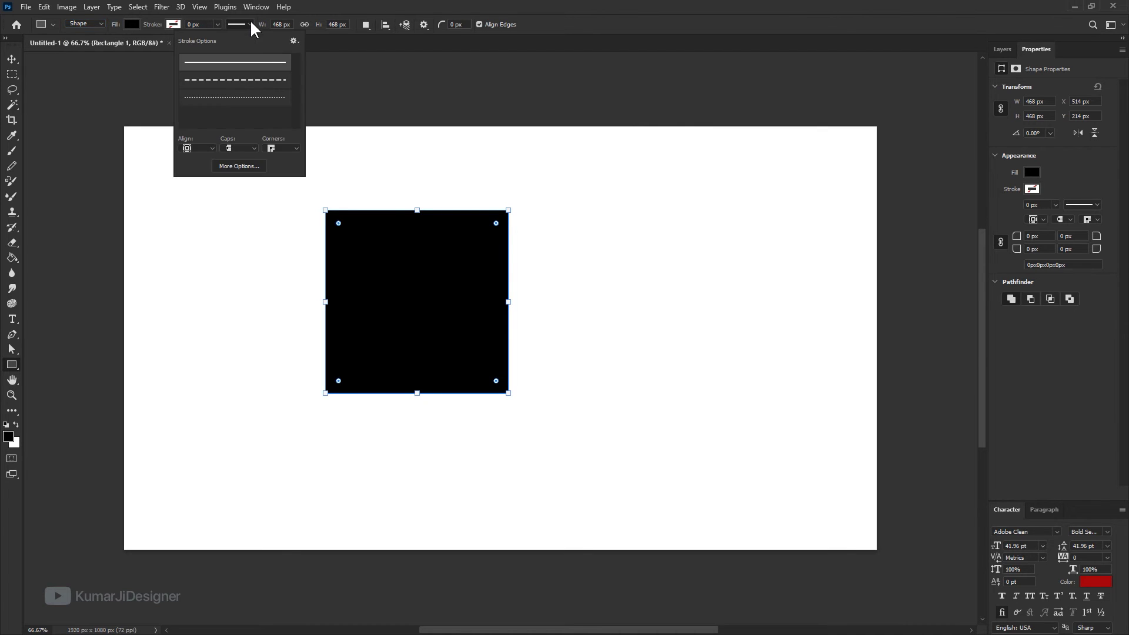
pyautogui.click(256, 86)
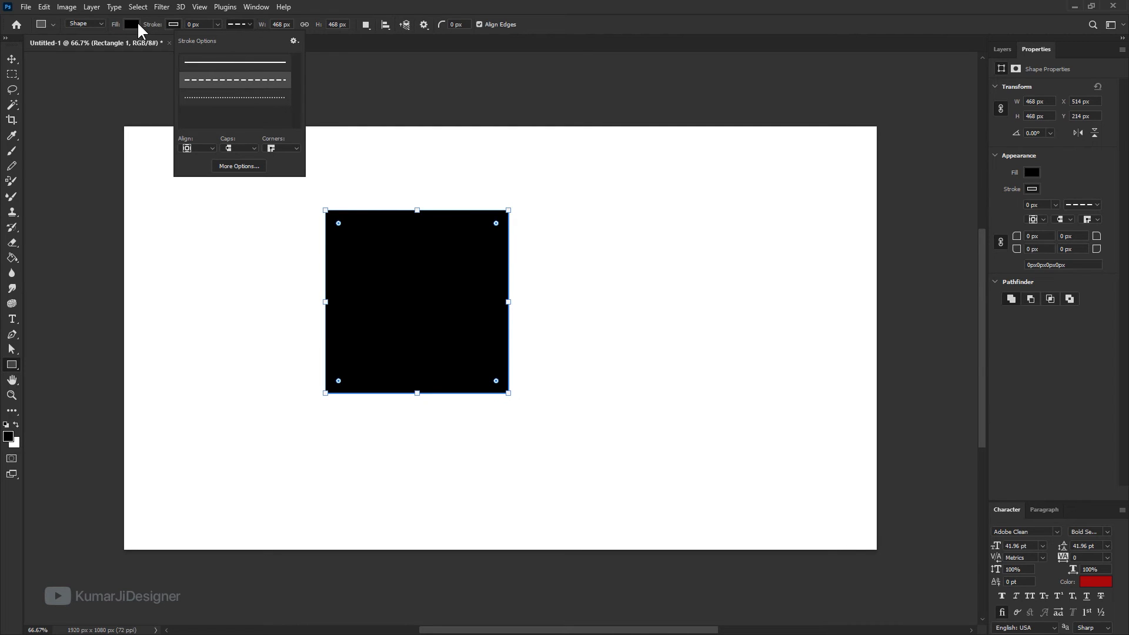
pyautogui.click(137, 24)
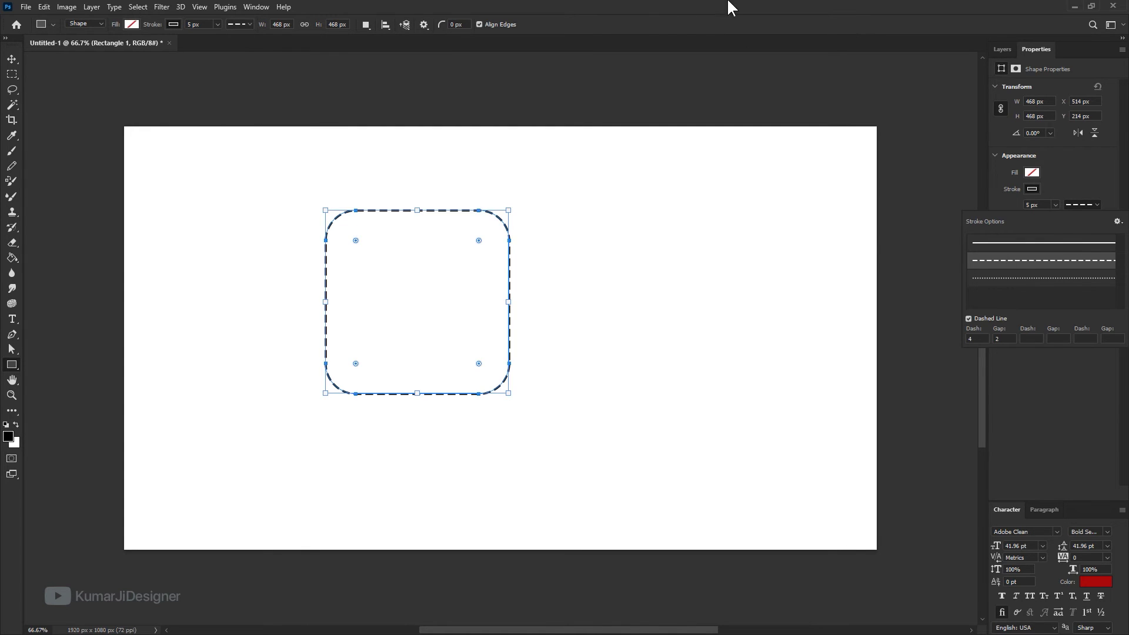
pyautogui.click(714, 27)
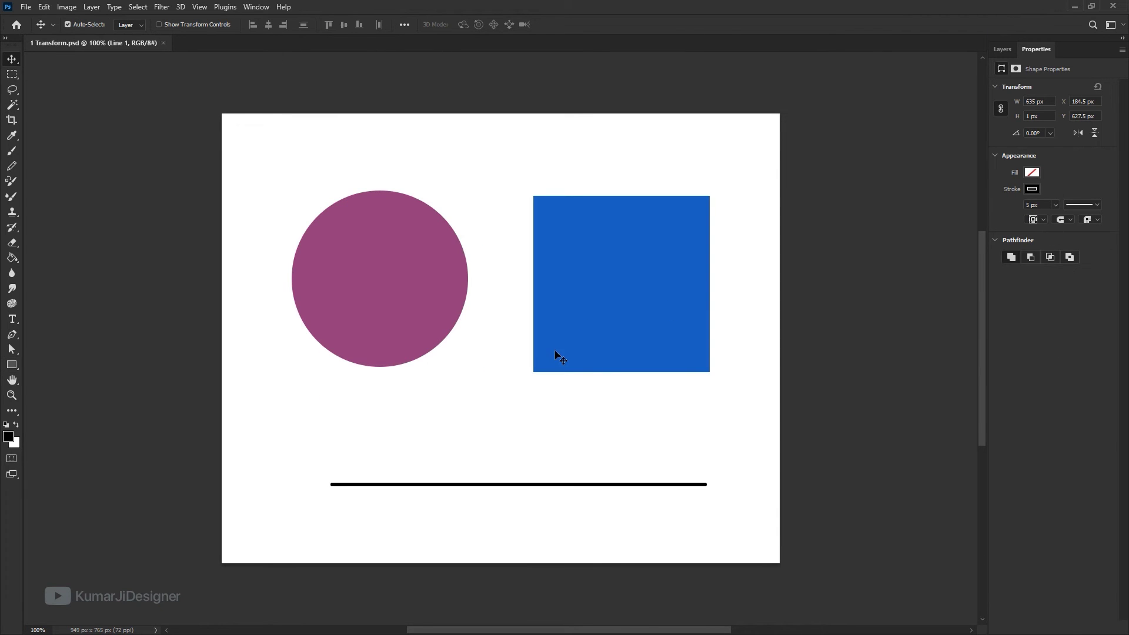
# Resize the purple circle in 1 Transform.psd to 350 by 350 px and move it higher on the canvas
pyautogui.moveTo(242, 174); pyautogui.dragTo(681, 525)
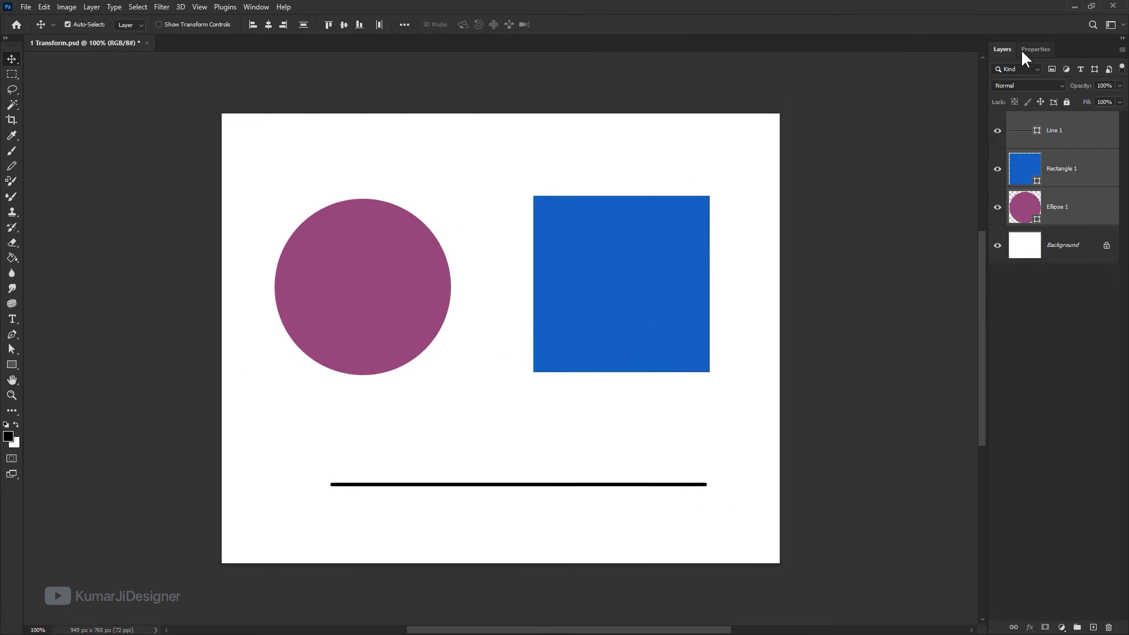
pyautogui.click(1023, 51)
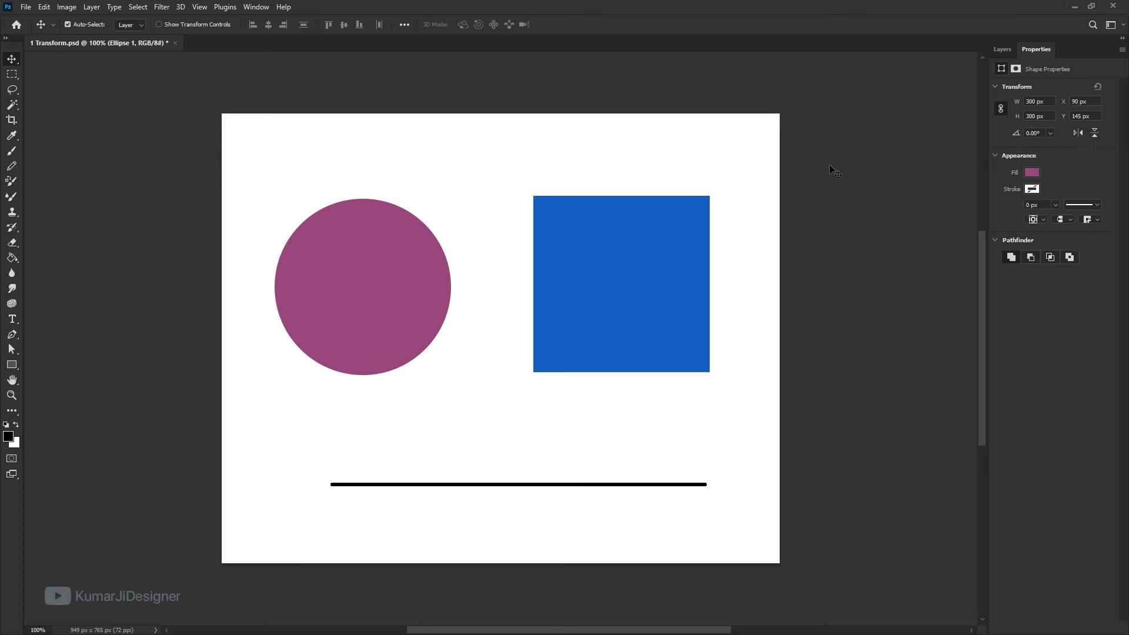
pyautogui.moveTo(1044, 102); pyautogui.dragTo(955, 109)
pyautogui.write('350')
pyautogui.press('Return')
pyautogui.moveTo(479, 302); pyautogui.dragTo(475, 248)
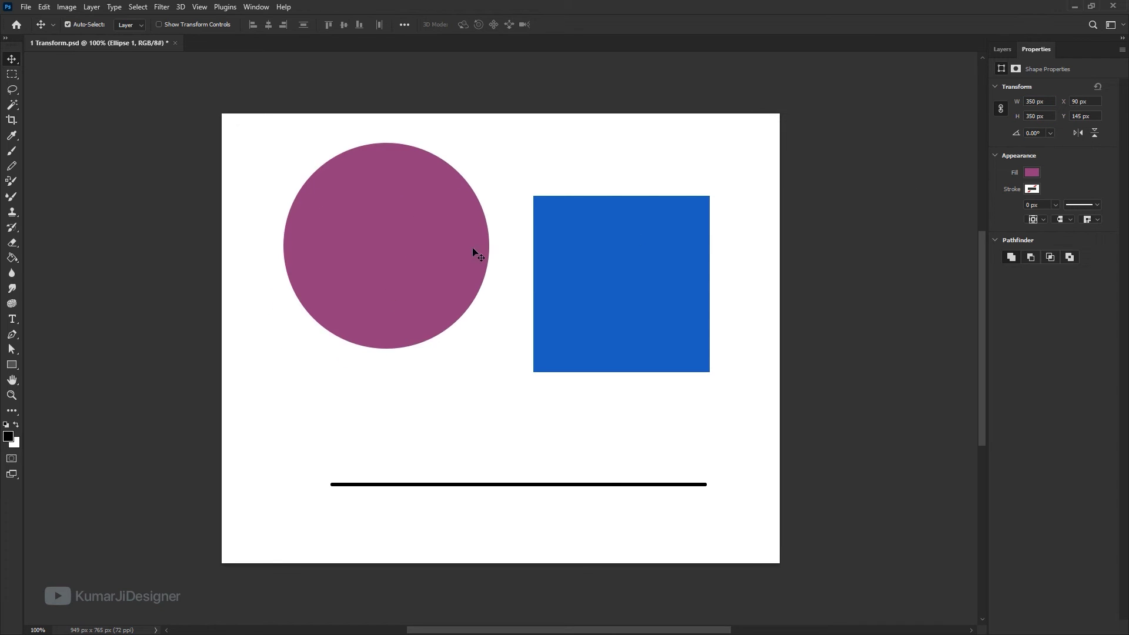
# Resize the blue square to 350 by 350 px with its proportions linked
pyautogui.click(624, 291)
pyautogui.click(1052, 102)
pyautogui.write('350')
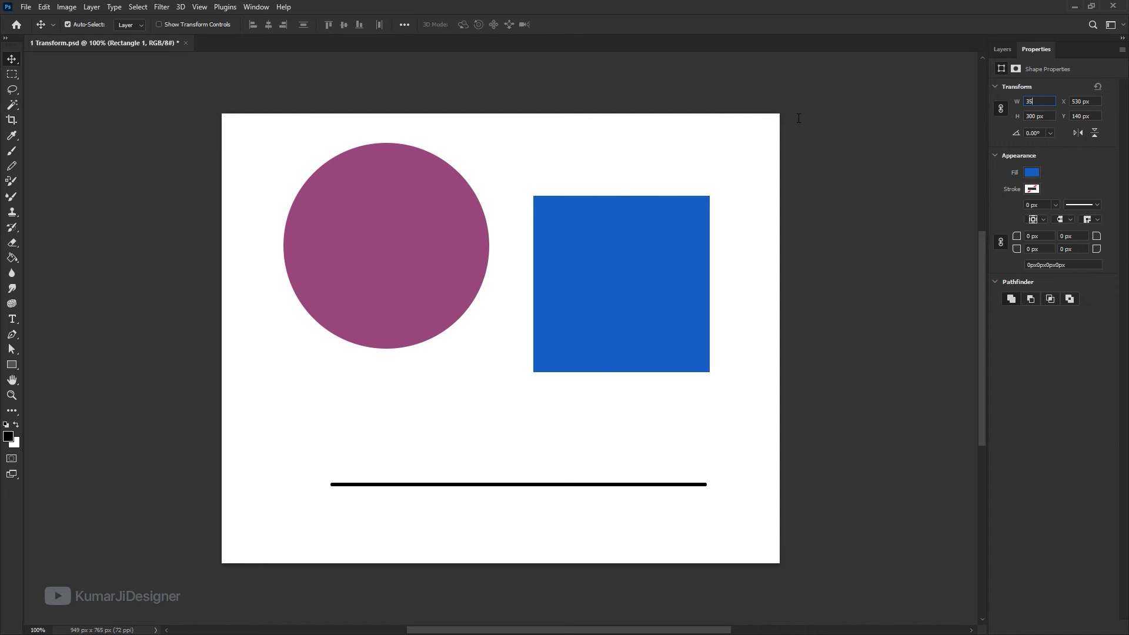
pyautogui.press('Return')
# Reposition the circle and the blue square side by side above the line
pyautogui.moveTo(390, 199); pyautogui.dragTo(377, 245)
pyautogui.moveTo(333, 126); pyautogui.dragTo(624, 267)
pyautogui.moveTo(643, 162); pyautogui.dragTo(571, 376)
pyautogui.moveTo(657, 297)
pyautogui.mouseDown()
pyautogui.moveTo(633, 320)
pyautogui.moveTo(660, 274)
pyautogui.mouseUp()
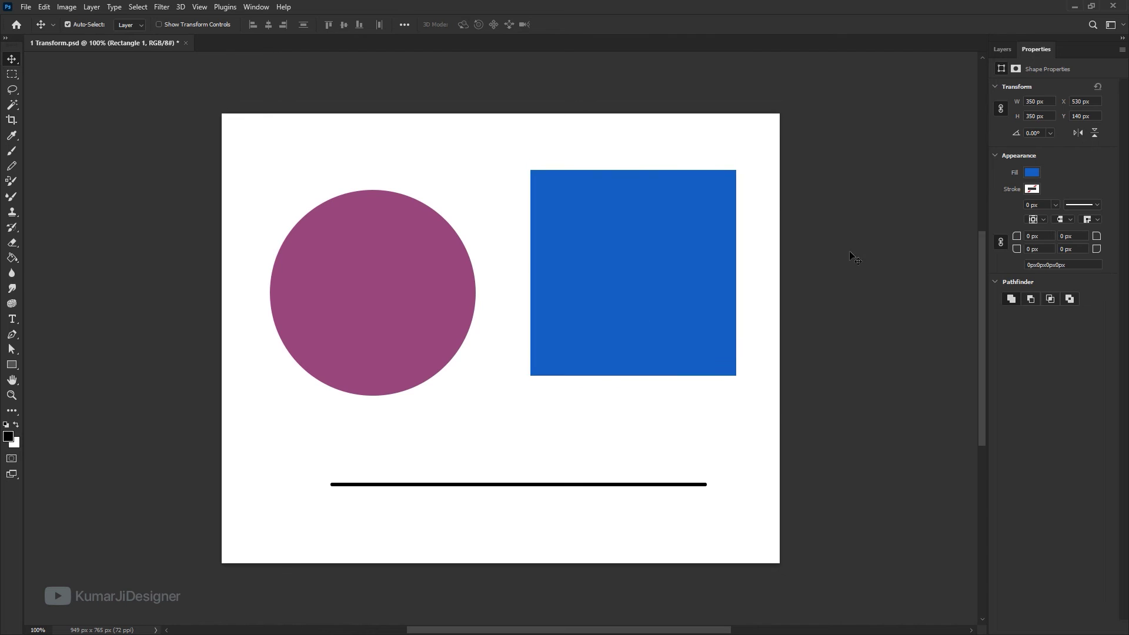
pyautogui.moveTo(613, 236); pyautogui.dragTo(584, 246)
pyautogui.moveTo(421, 301); pyautogui.dragTo(441, 304)
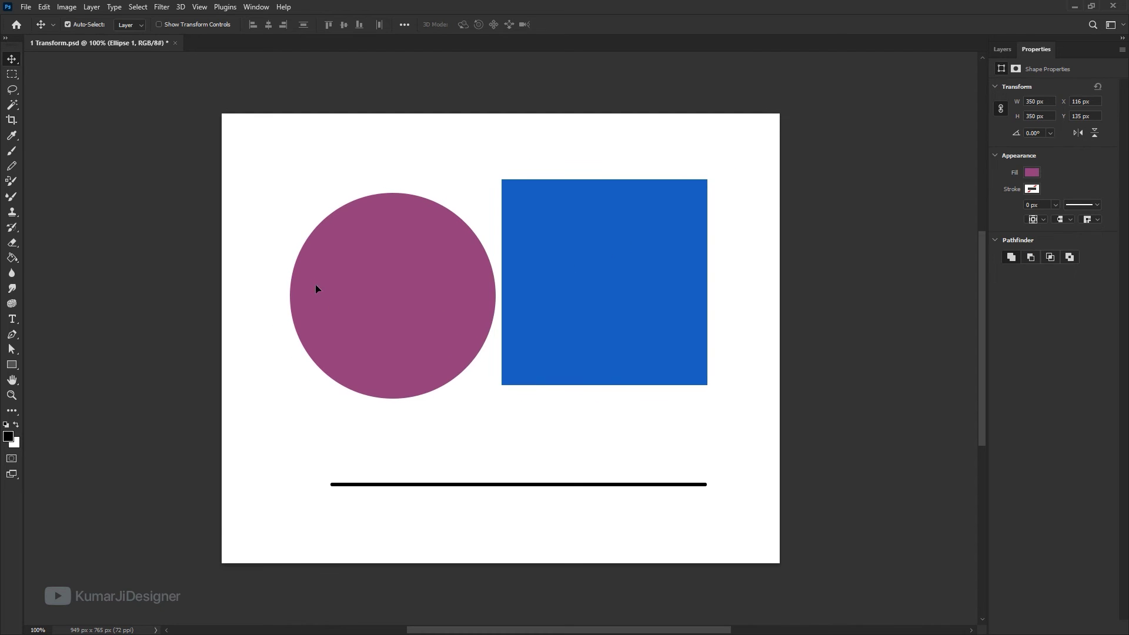
# Change the stroke color of the horizontal line to light blue
pyautogui.moveTo(632, 427)
pyautogui.mouseDown()
pyautogui.moveTo(558, 557)
pyautogui.moveTo(606, 466)
pyautogui.mouseUp()
pyautogui.click(1032, 189)
pyautogui.click(967, 251)
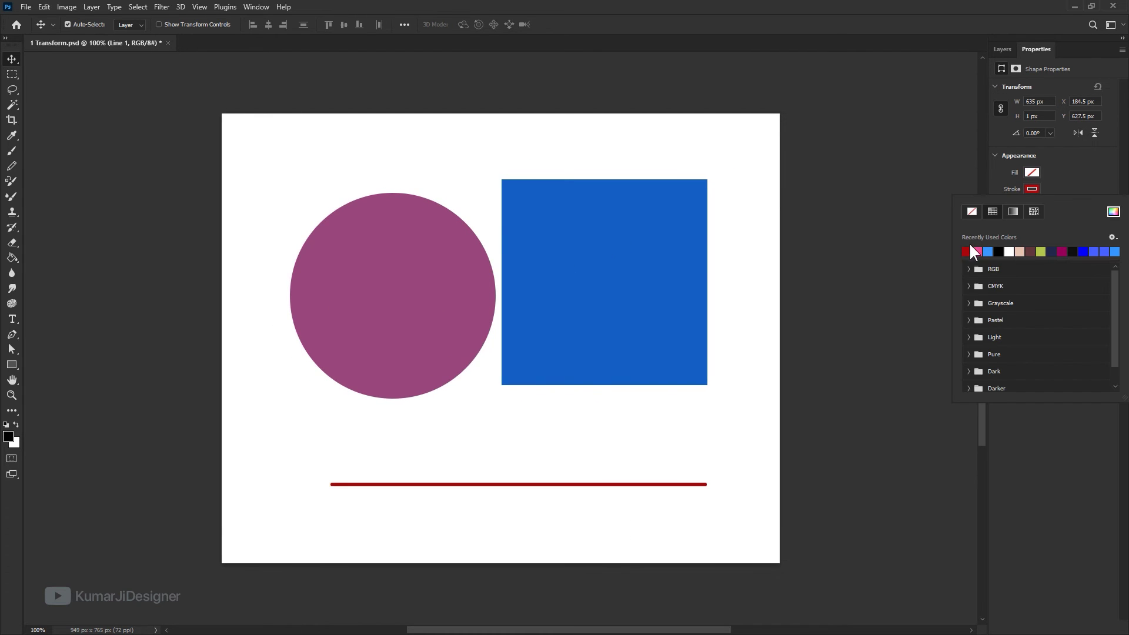
pyautogui.click(987, 252)
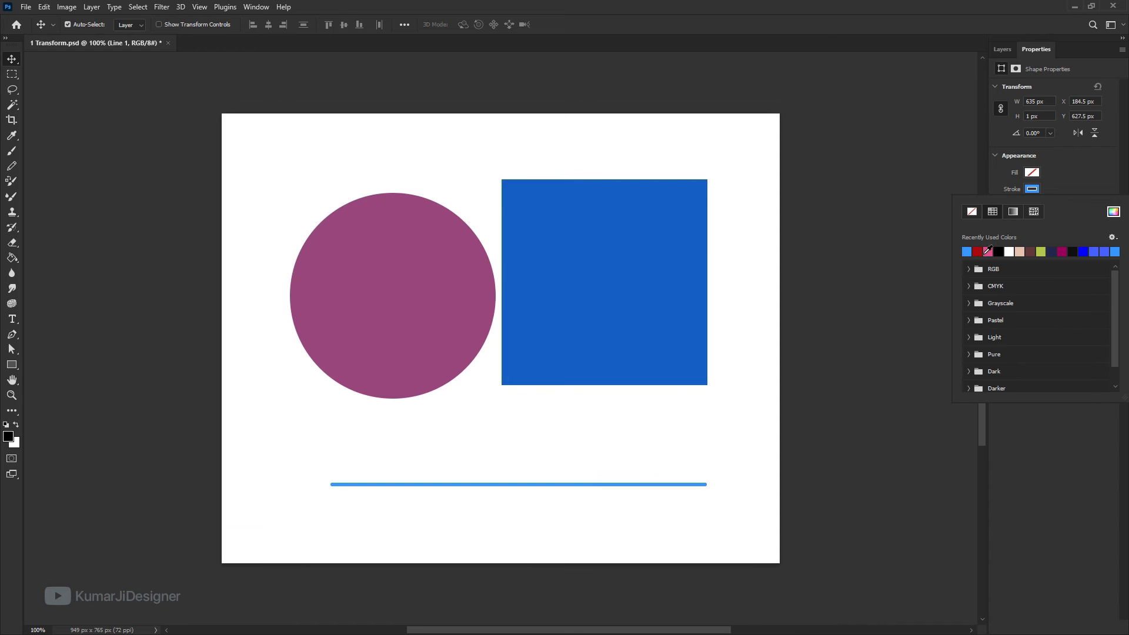
pyautogui.click(887, 216)
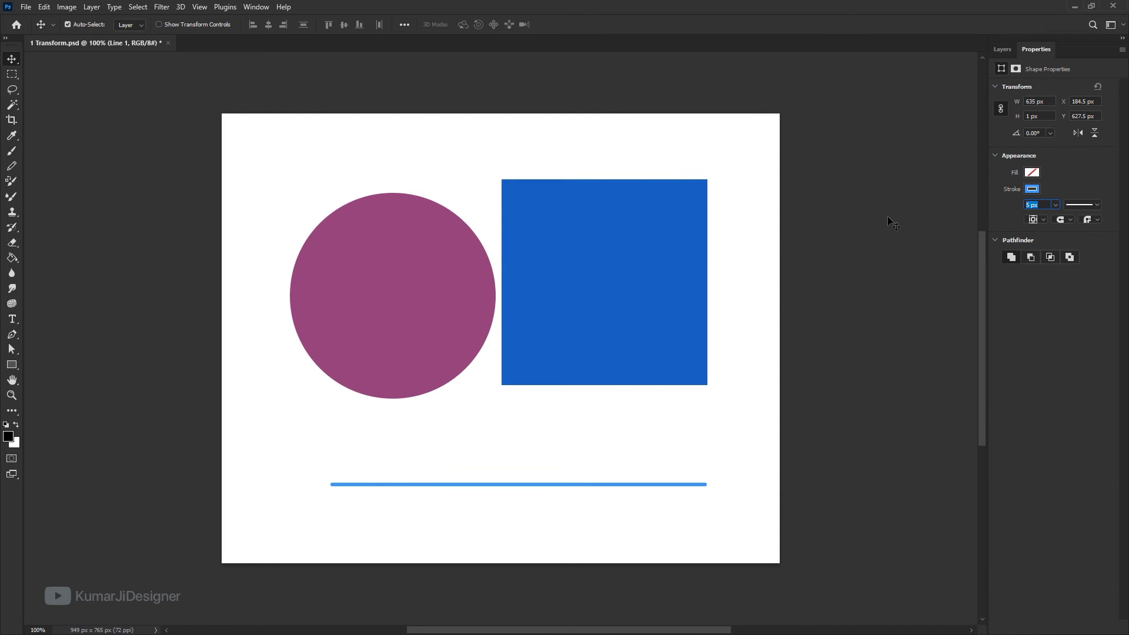
# Set the line's stroke width to 10 px and give it square-ended caps
pyautogui.click(1065, 219)
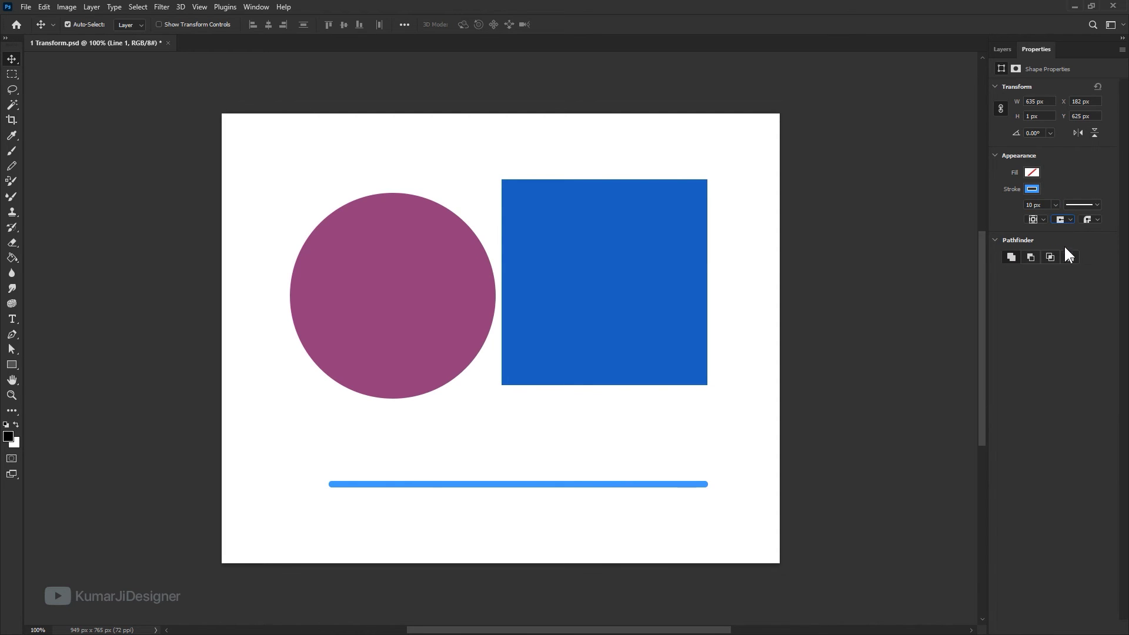
pyautogui.click(1042, 235)
pyautogui.click(994, 243)
# Move the blue square and the circle farther apart so that a gap separates them
pyautogui.moveTo(551, 271); pyautogui.dragTo(573, 299)
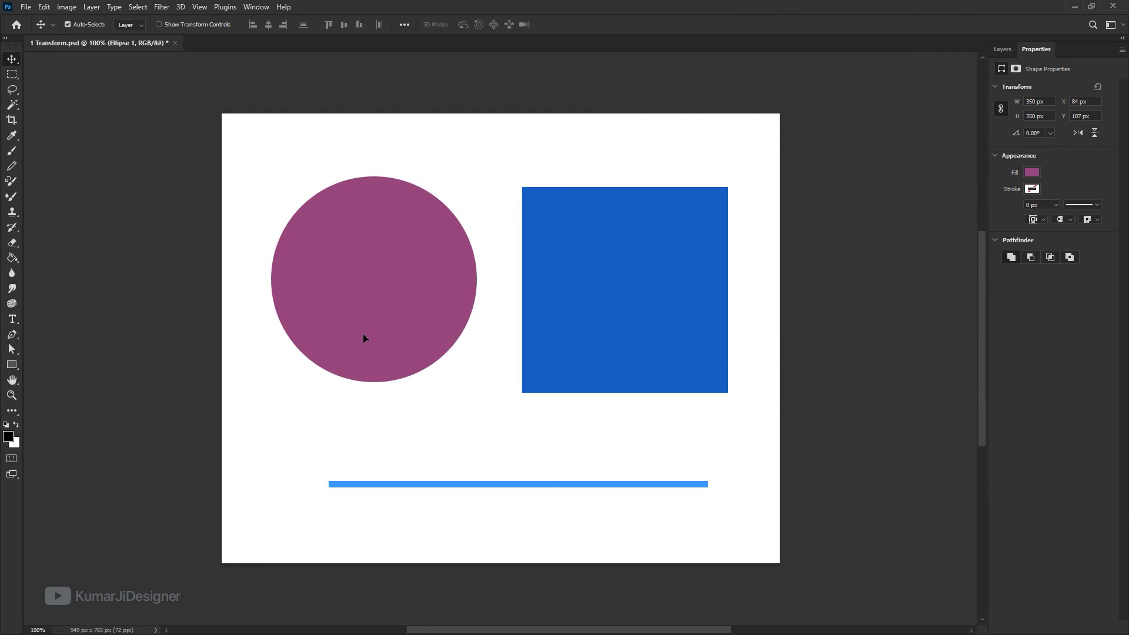
pyautogui.moveTo(362, 333); pyautogui.dragTo(348, 273)
pyautogui.moveTo(559, 346); pyautogui.dragTo(556, 336)
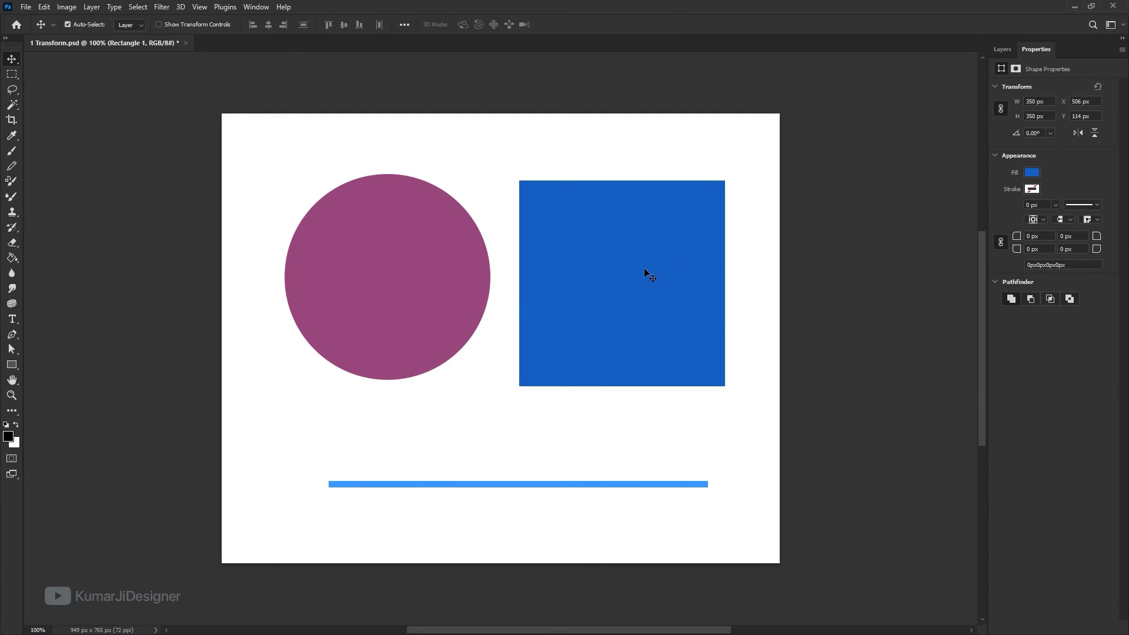
pyautogui.moveTo(644, 268); pyautogui.dragTo(645, 273)
# Draw a blue rectangle about 120 by 86 px above the gap between the circle and square, and return to the Move tool
pyautogui.press('u')
pyautogui.moveTo(454, 133); pyautogui.dragTo(525, 183)
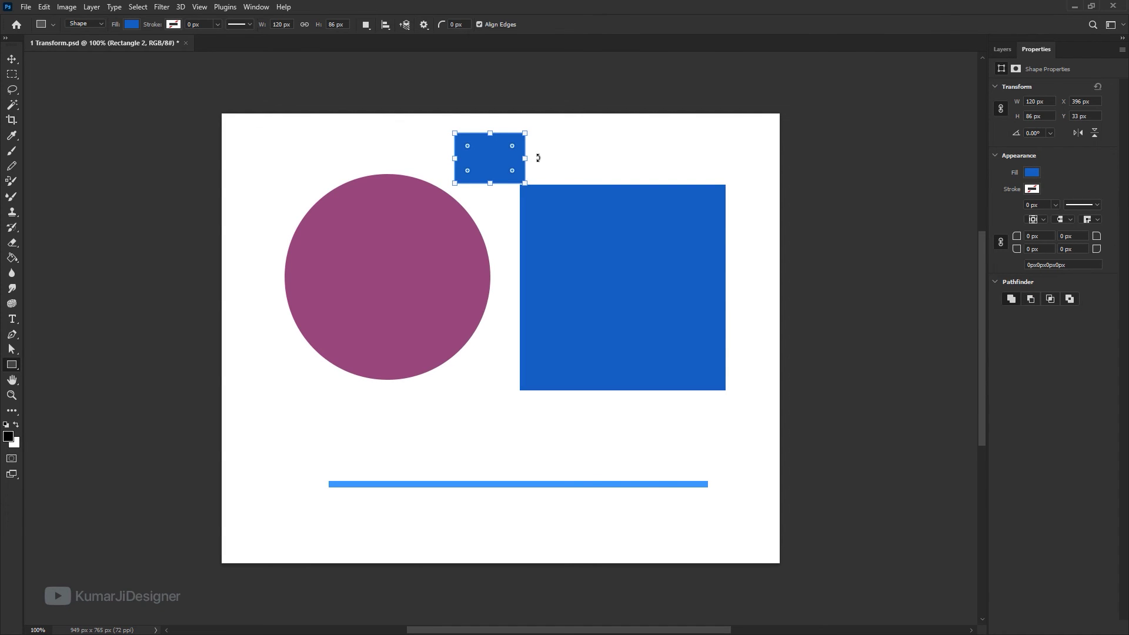
pyautogui.press('v')
pyautogui.moveTo(536, 154); pyautogui.dragTo(524, 154)
pyautogui.moveTo(545, 250); pyautogui.dragTo(586, 274)
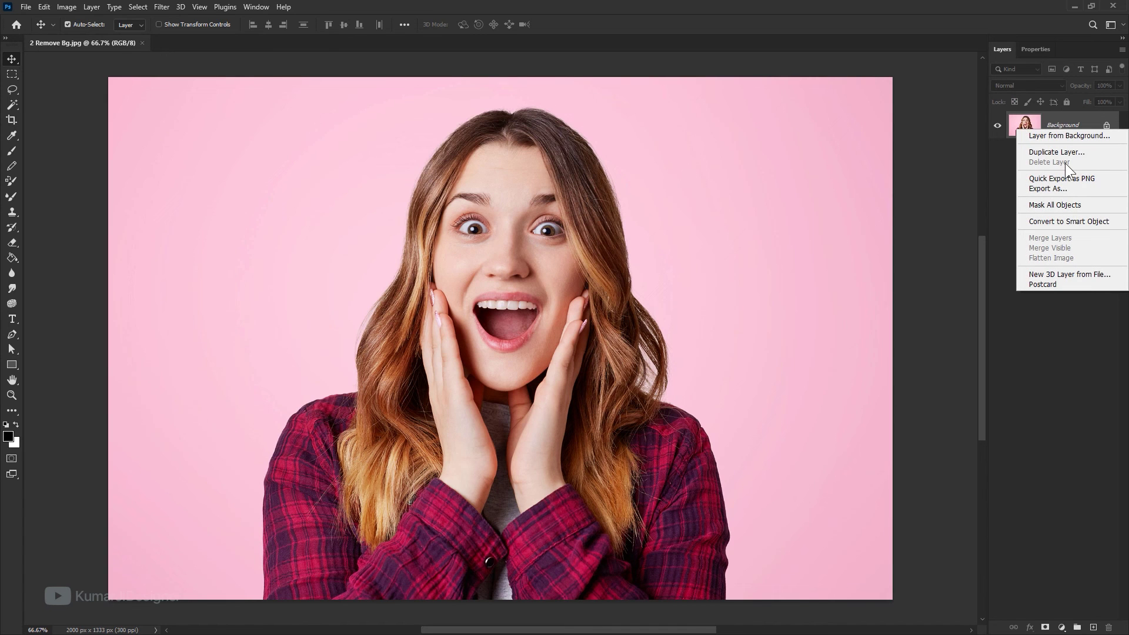
# Duplicate the Background layer of 2 Remove Bg.jpg and remove the background from the copy
pyautogui.click(1065, 157)
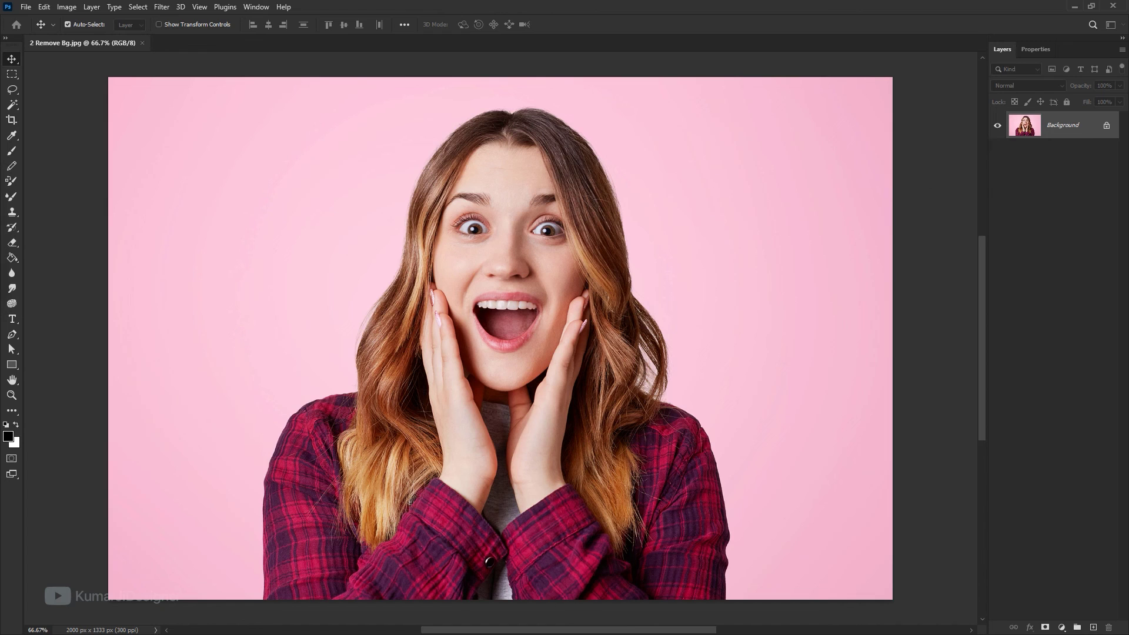
pyautogui.hotkey('ctrl', 'j')
pyautogui.click(1039, 47)
pyautogui.click(1058, 235)
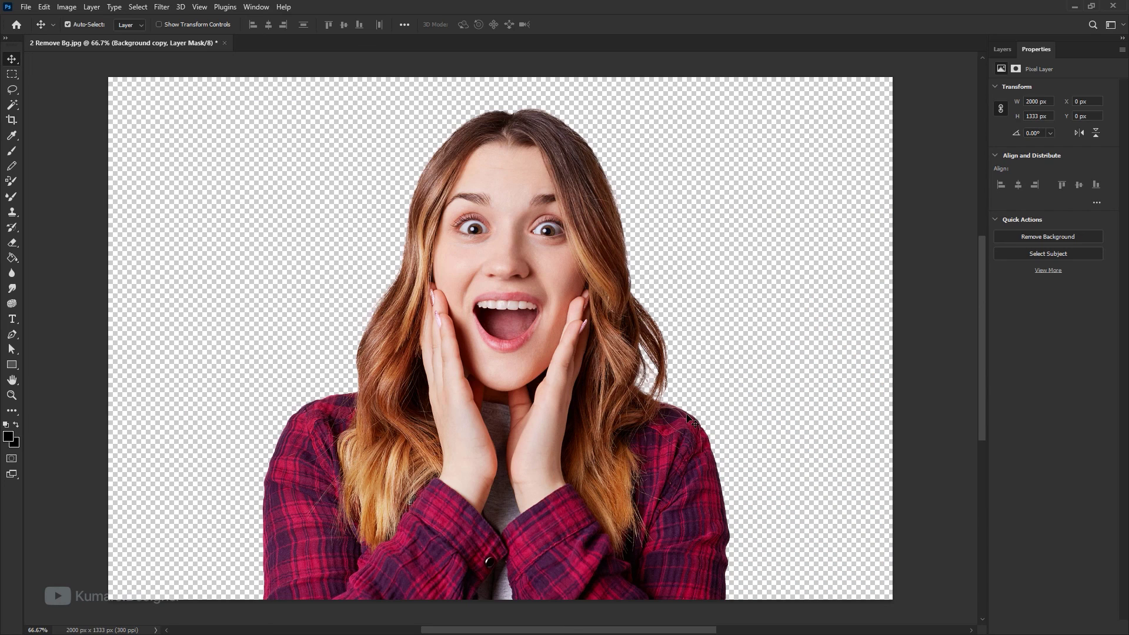
pyautogui.click(1002, 48)
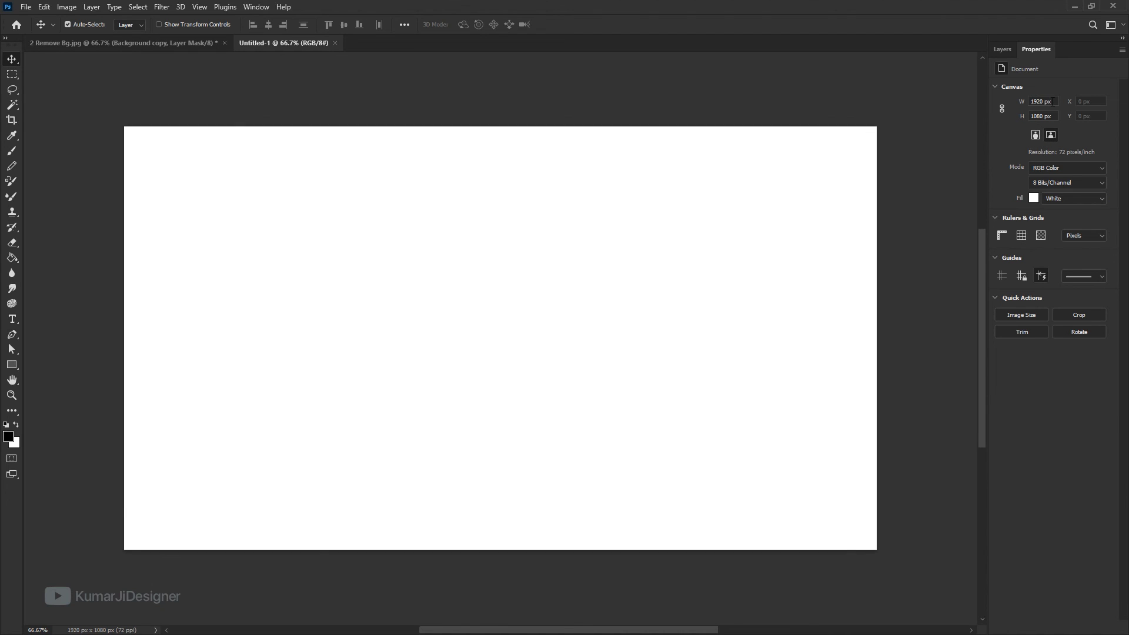
# Examine the properties of the Untitled-1 canvas and of its Background layer
pyautogui.click(1052, 101)
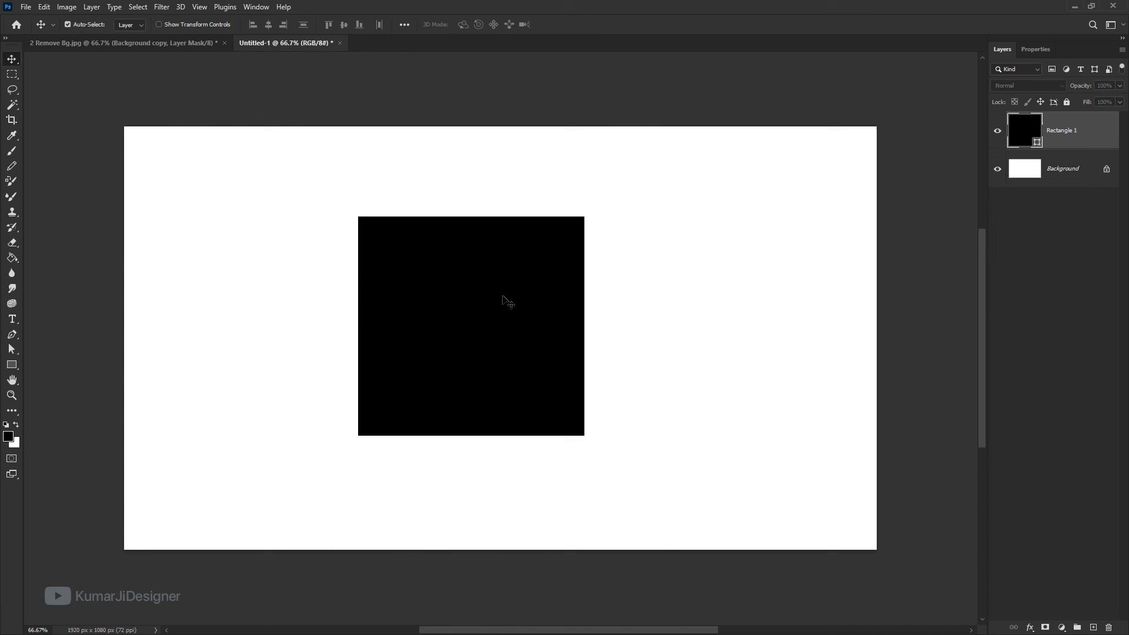
pyautogui.rightClick(706, 194)
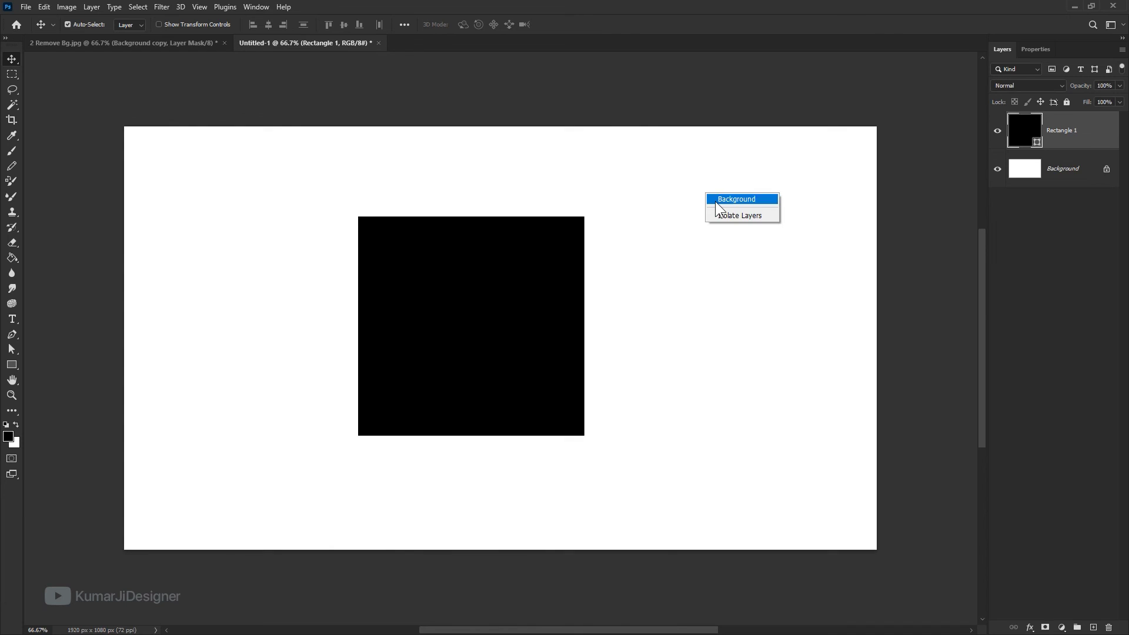
pyautogui.click(718, 200)
pyautogui.click(1033, 50)
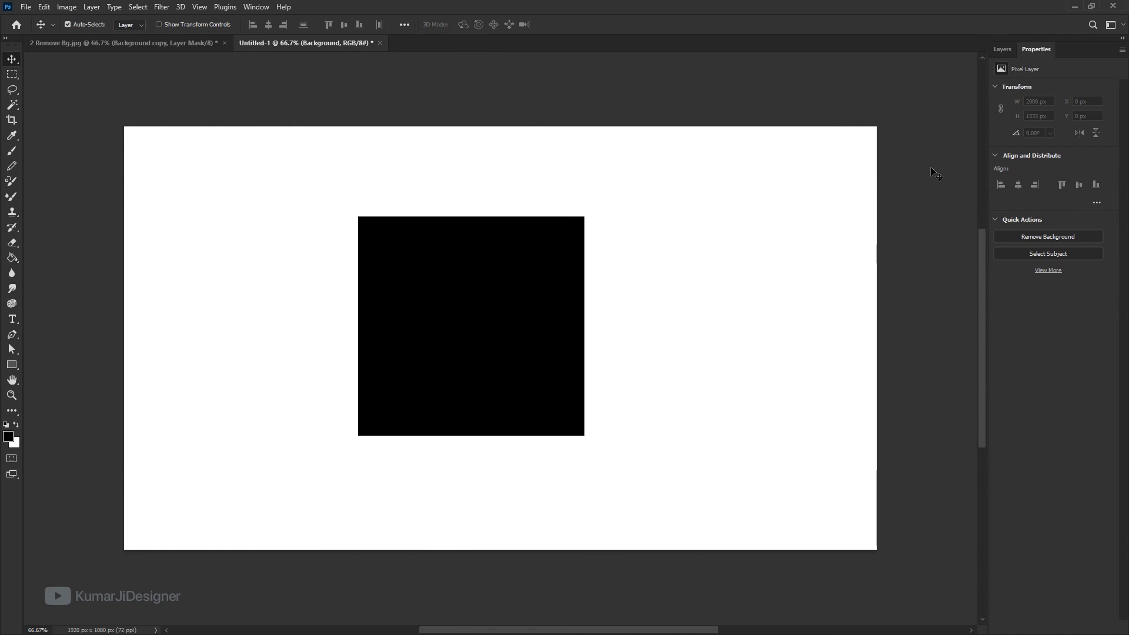
pyautogui.click(931, 169)
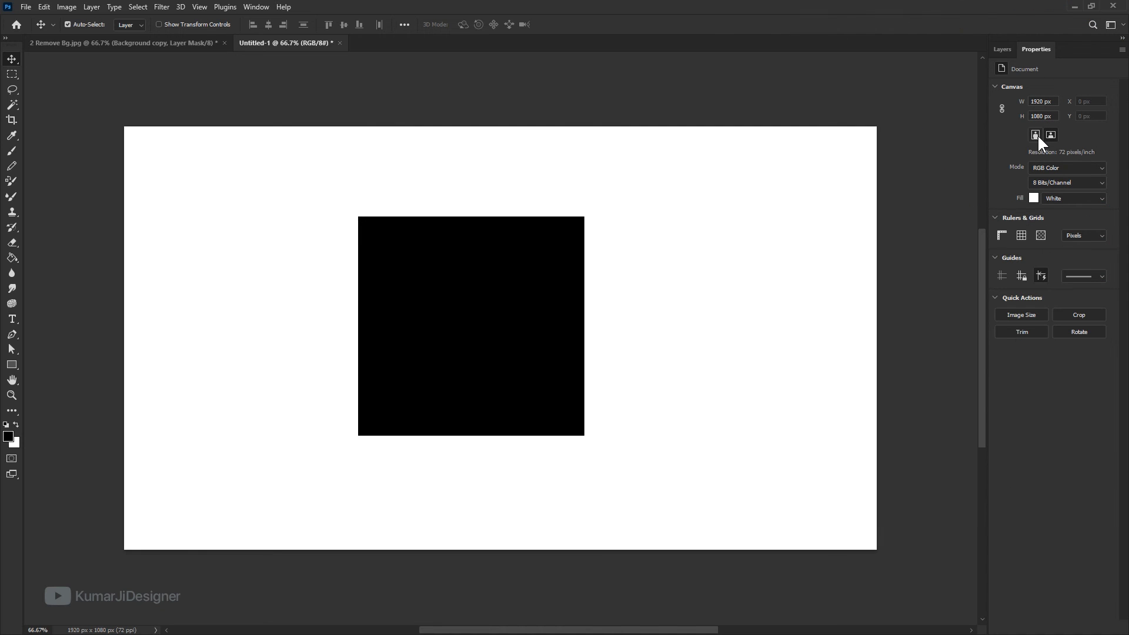
# Examine the available color modes and ruler units for the Untitled-1 document, keeping RGB Color and Pixels
pyautogui.click(1055, 168)
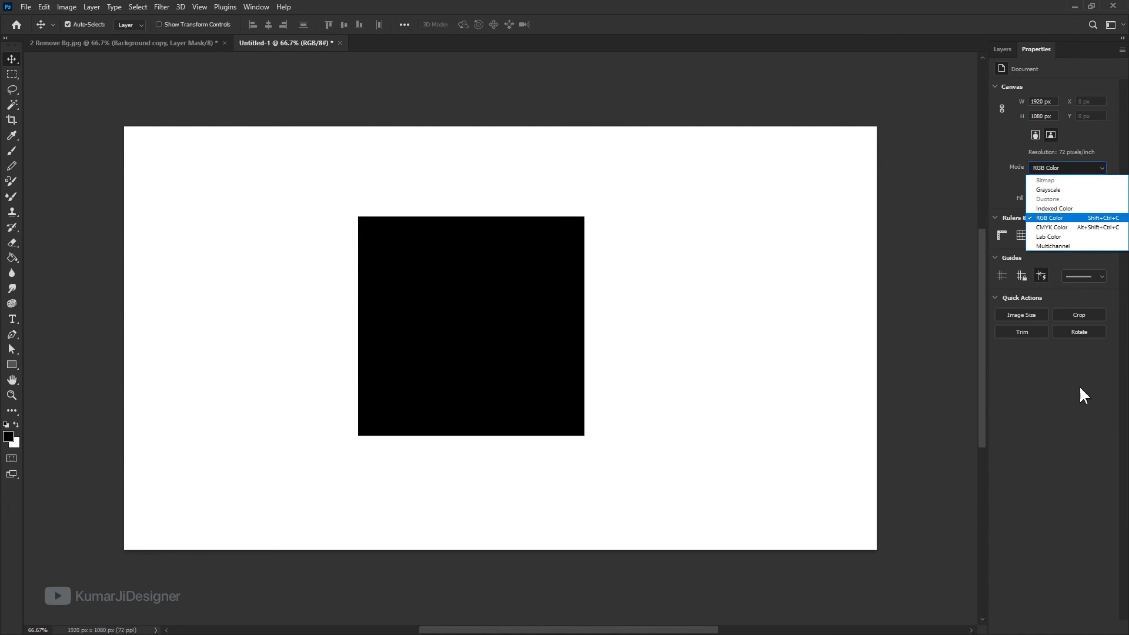
pyautogui.click(1072, 224)
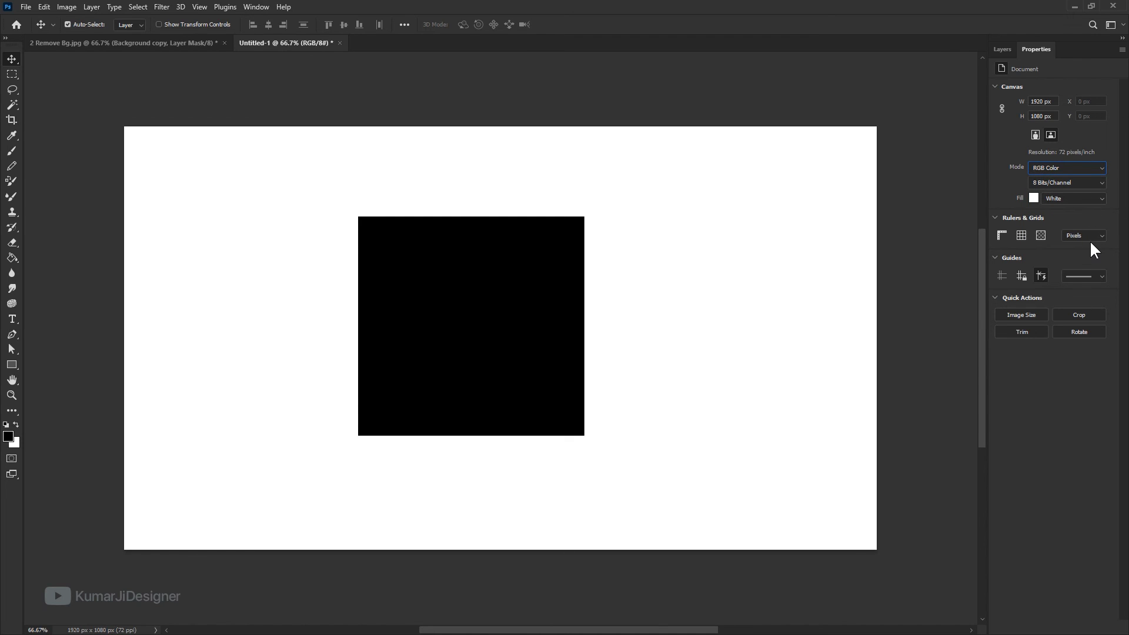
pyautogui.click(1091, 236)
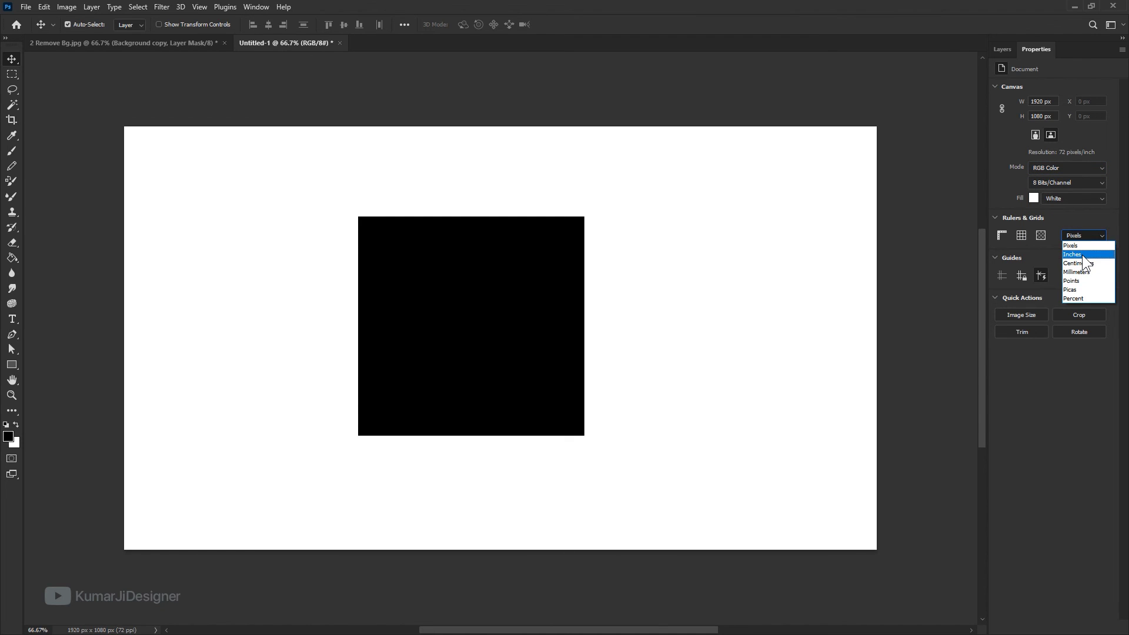
pyautogui.click(1073, 418)
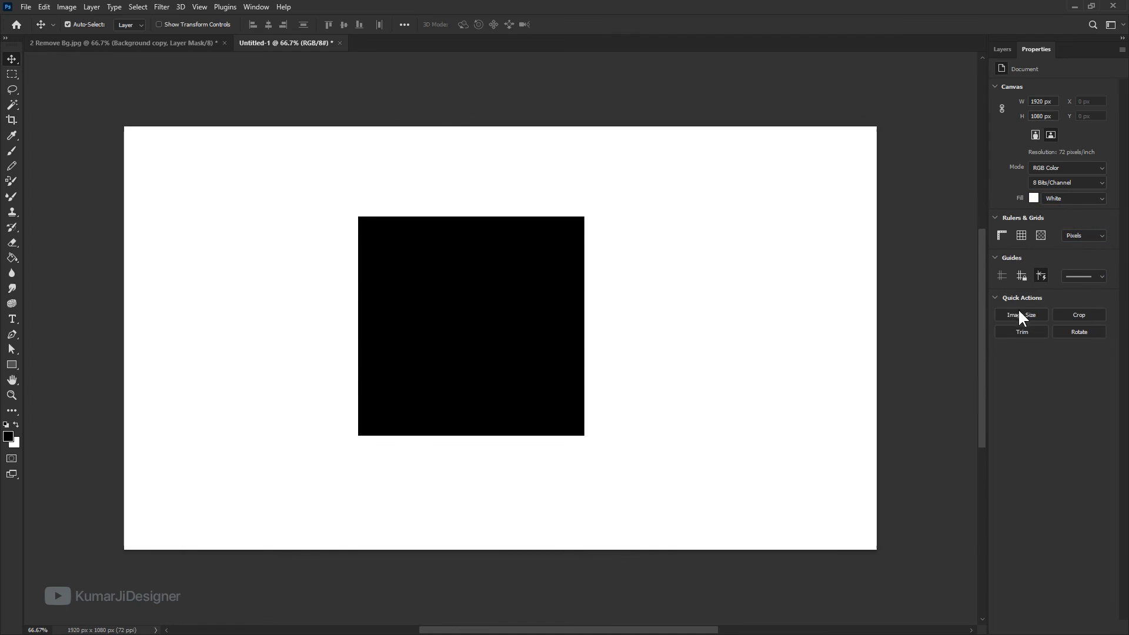
# View the Image Size settings of Untitled-1 and locate the matching Image Size command among the image commands
pyautogui.click(1018, 317)
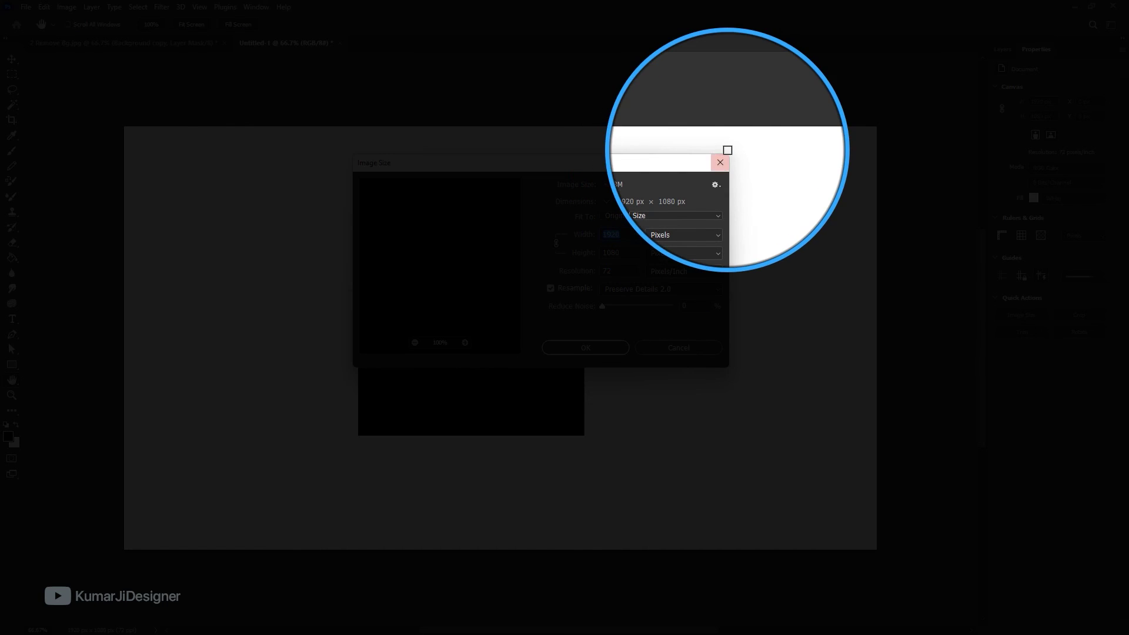
pyautogui.click(719, 162)
pyautogui.click(66, 6)
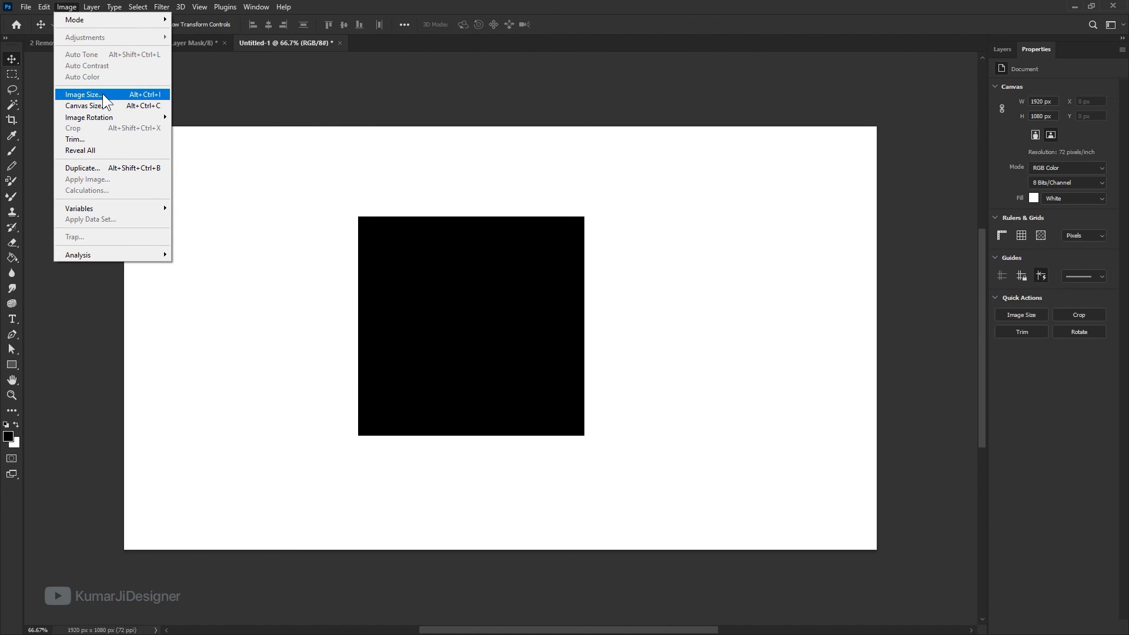
pyautogui.click(1013, 471)
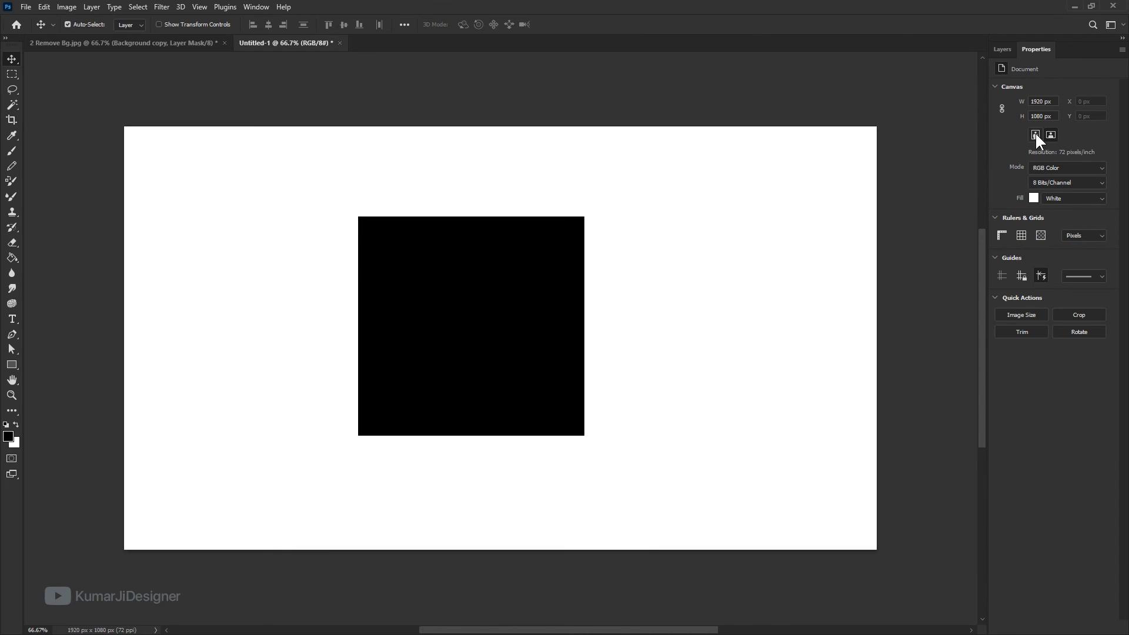
# Switch the canvas orientation back and forth between portrait and landscape, finishing in landscape
pyautogui.click(1035, 134)
pyautogui.click(1047, 132)
pyautogui.click(1035, 132)
pyautogui.click(1049, 133)
pyautogui.click(1035, 134)
pyautogui.click(1050, 135)
# Recheck the document's color mode choices and its ruler unit choices
pyautogui.click(1064, 168)
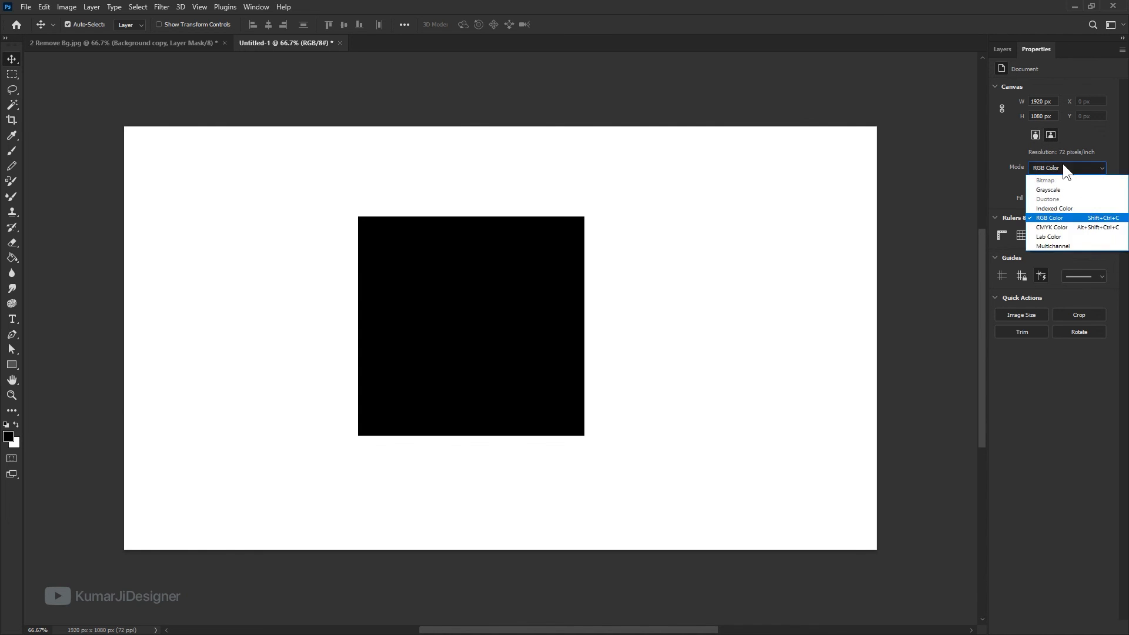
pyautogui.click(1064, 168)
pyautogui.click(1088, 232)
pyautogui.click(1088, 231)
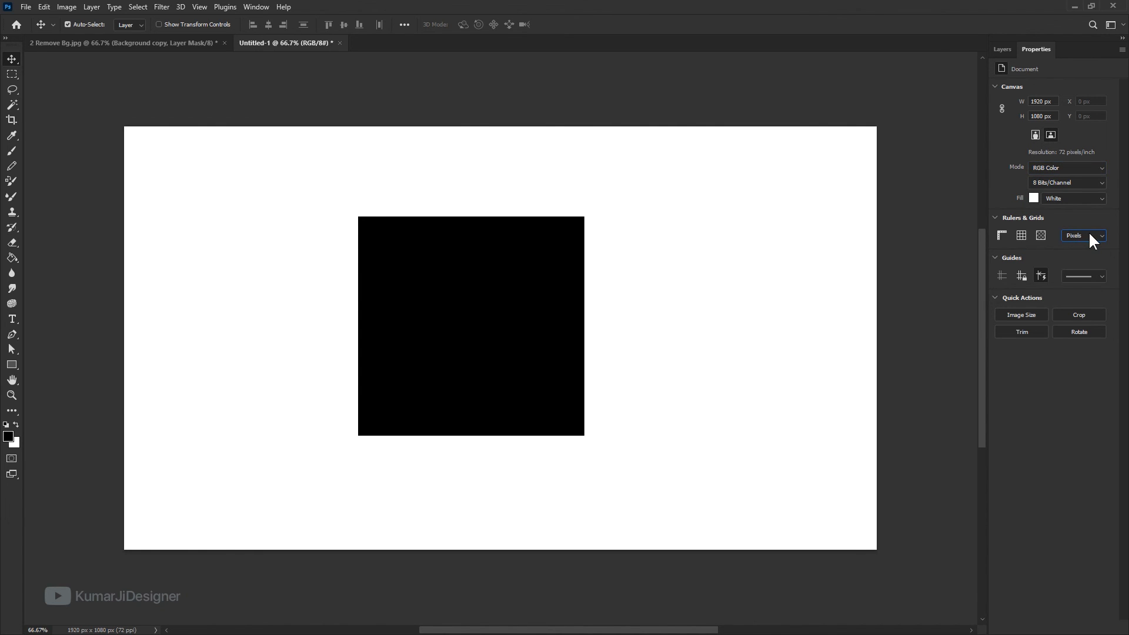